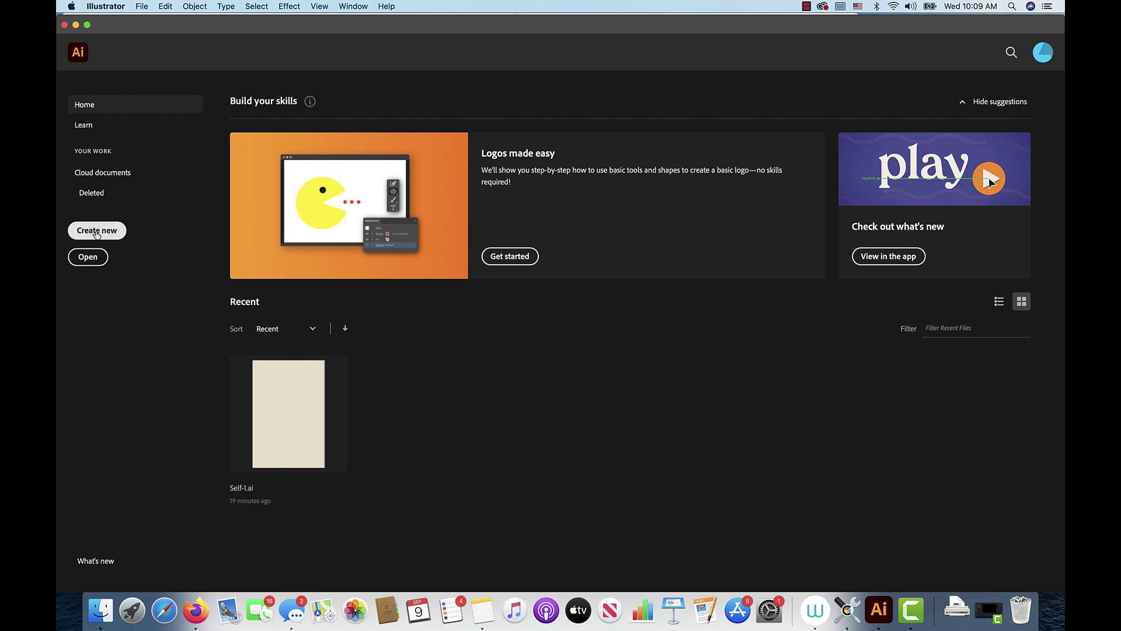
- Create a new portrait Letter document of 612 x 792 pt with RGB Color mode
left_click(98, 232)
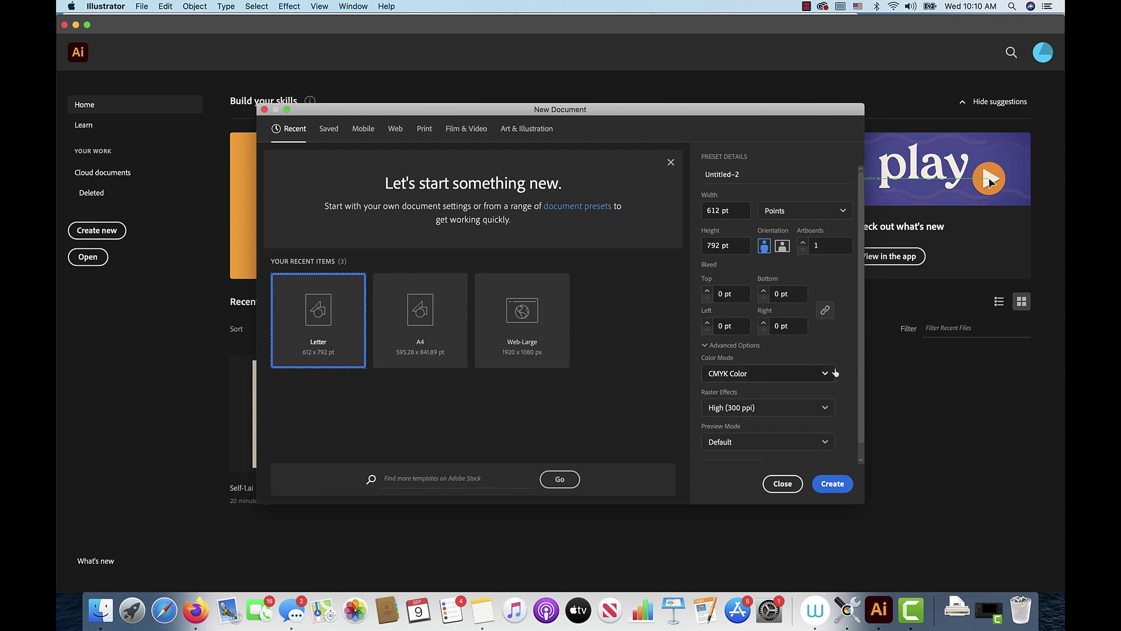
left_click(826, 374)
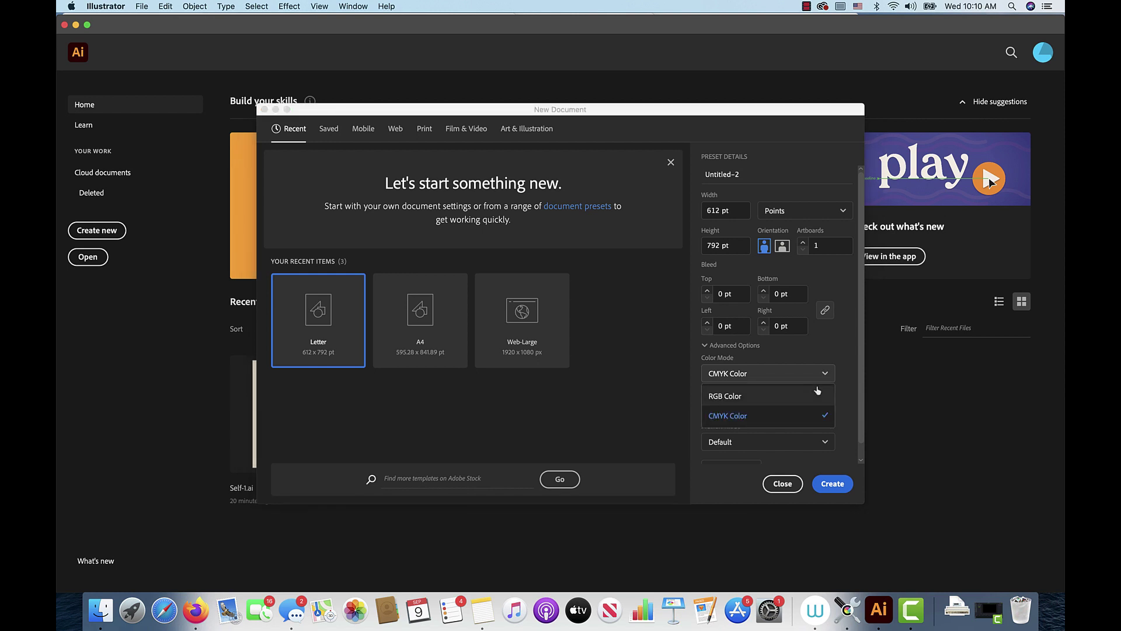
left_click(814, 397)
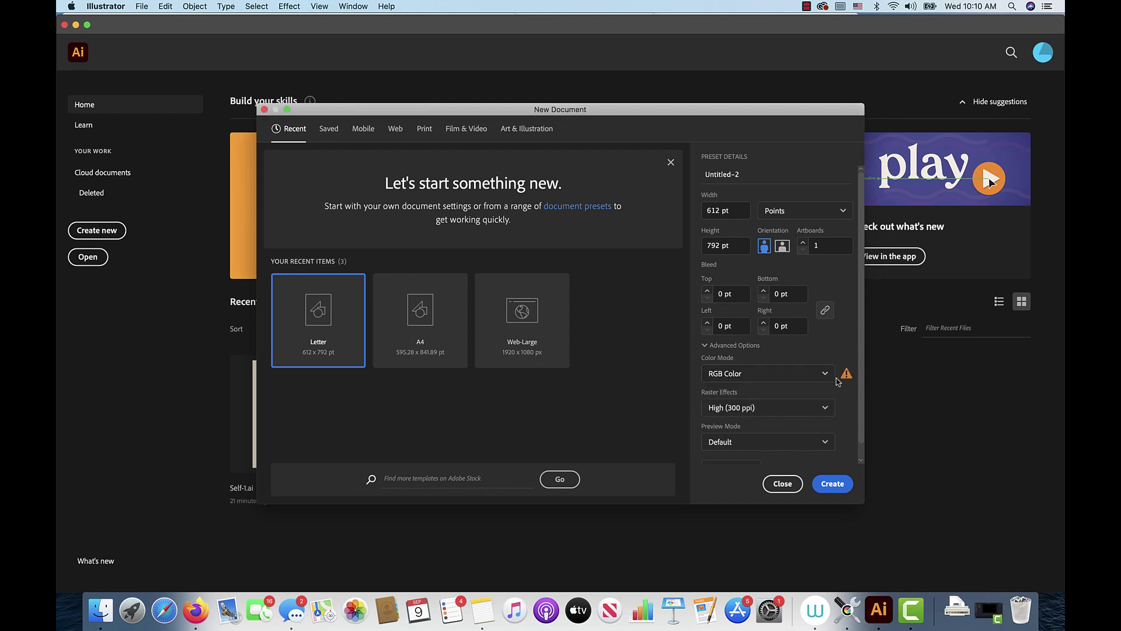
mouse_move(849, 378)
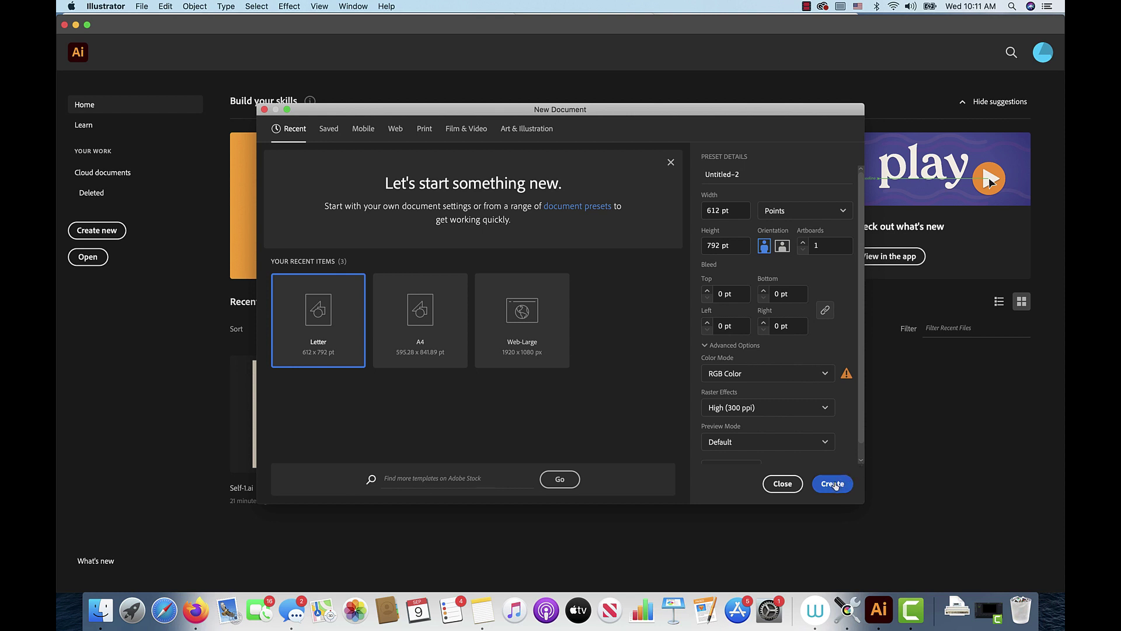
left_click(834, 486)
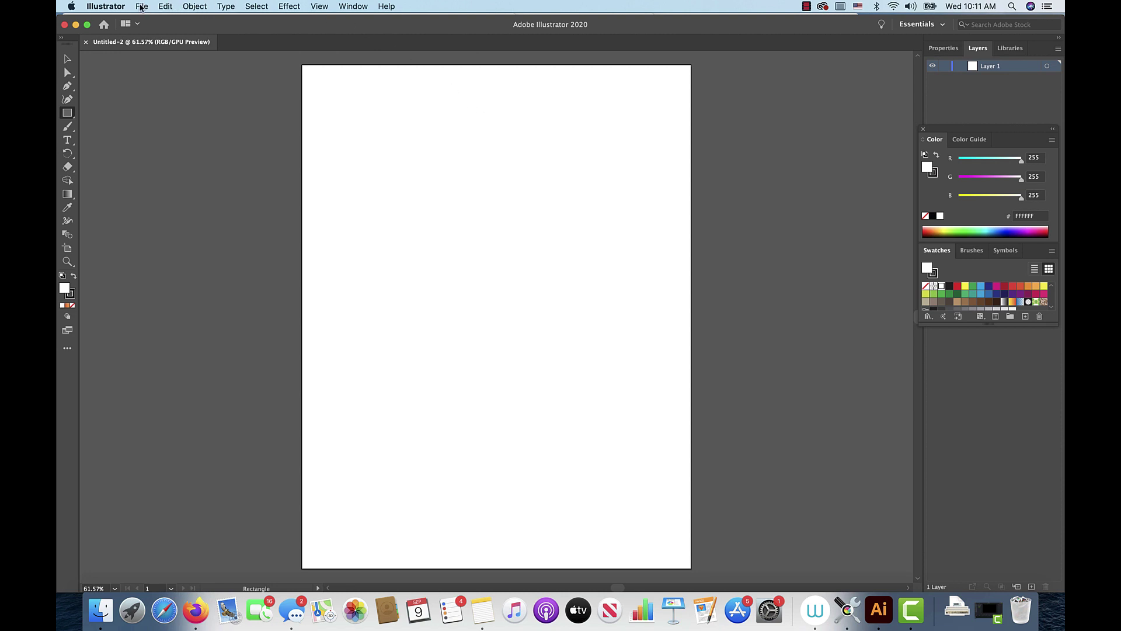
left_click(143, 8)
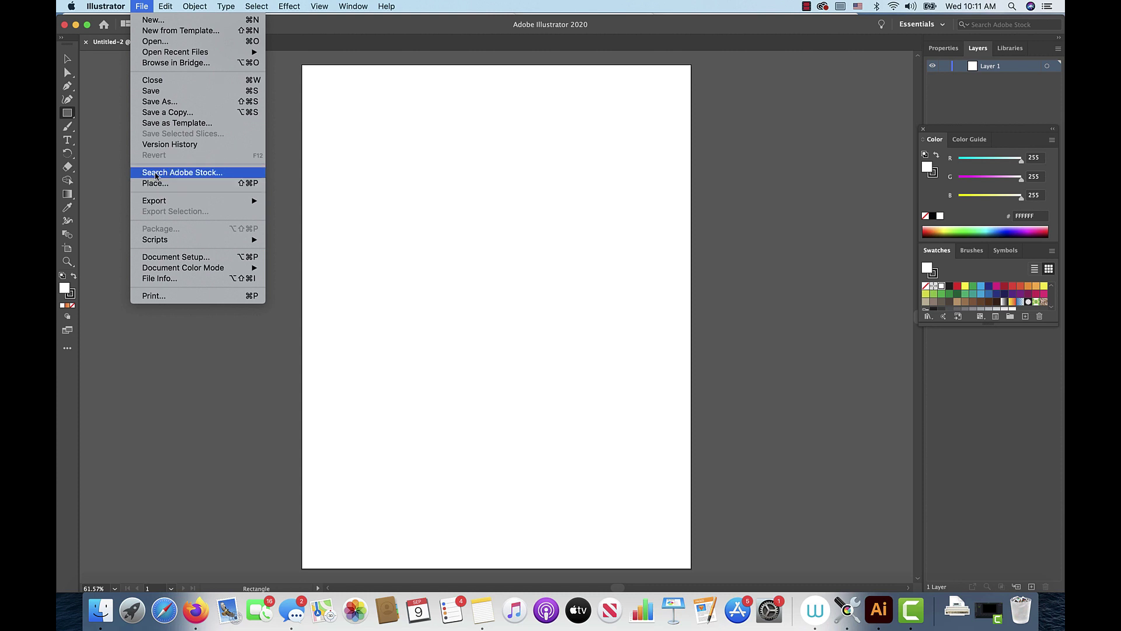
left_click(140, 7)
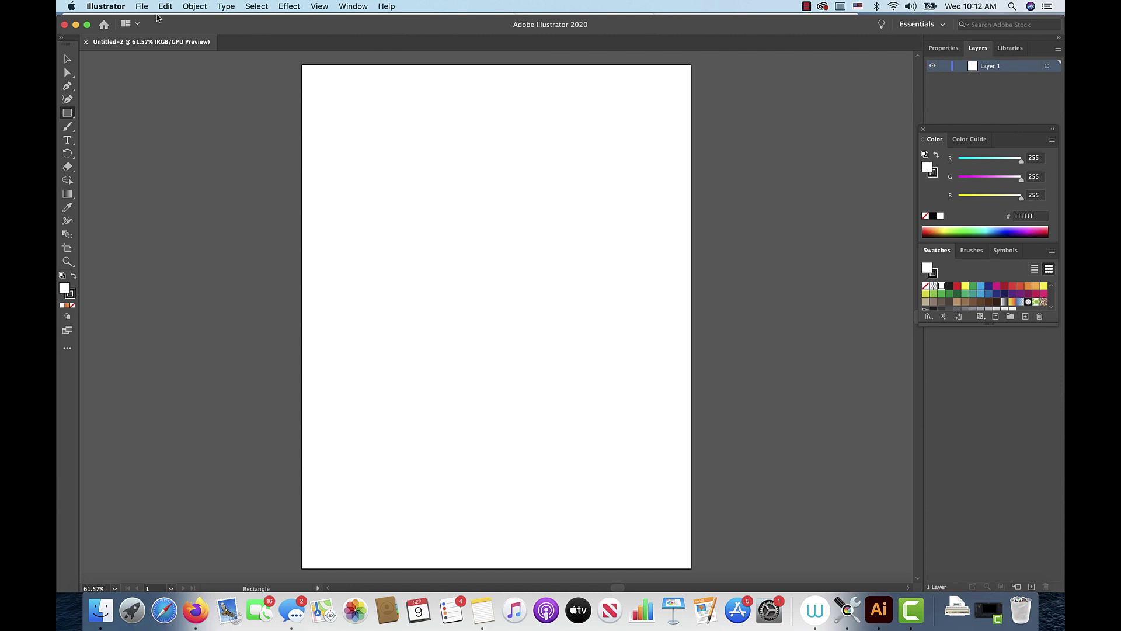
left_click(146, 7)
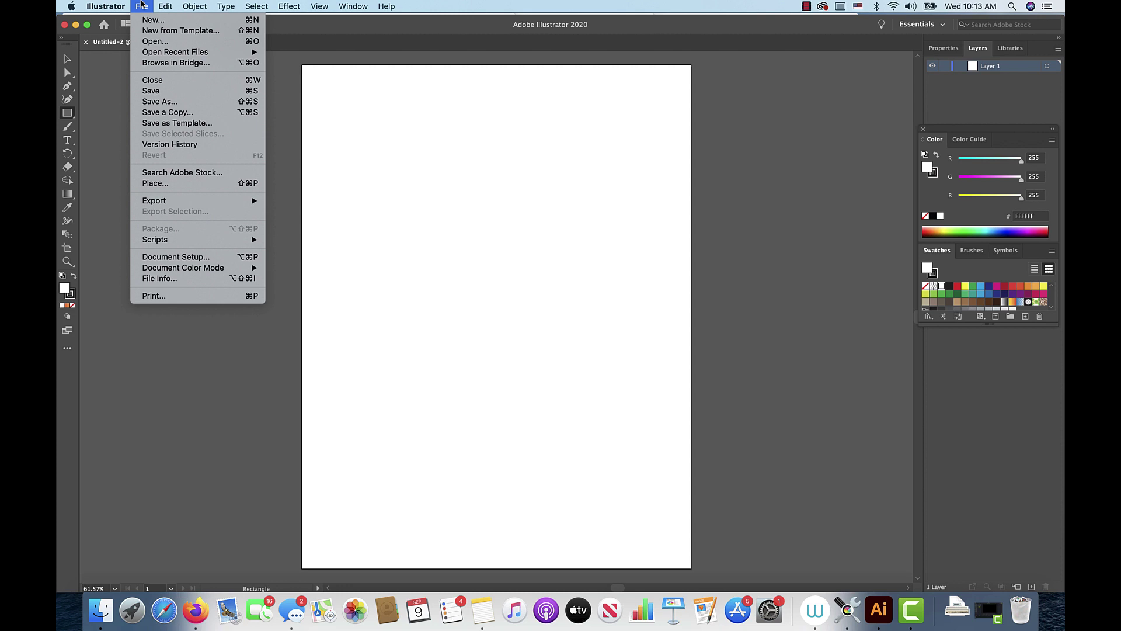
left_click(141, 5)
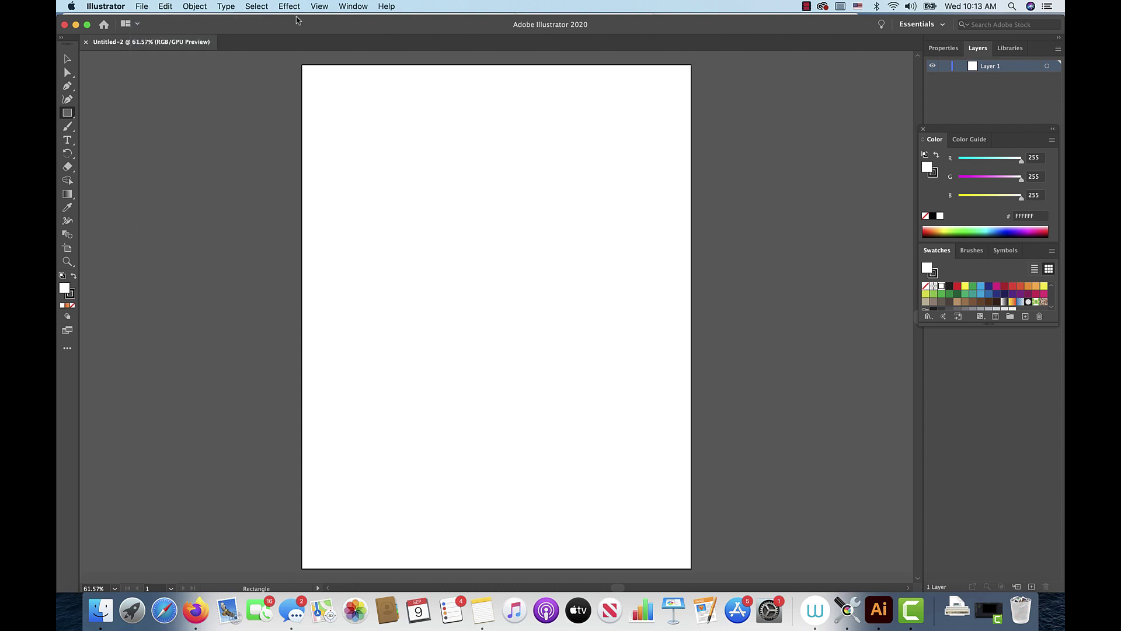
- Switch to Finder and show the SBlue_T5 drive in a new Finder window
left_click_drag(296, 21, 296, 59)
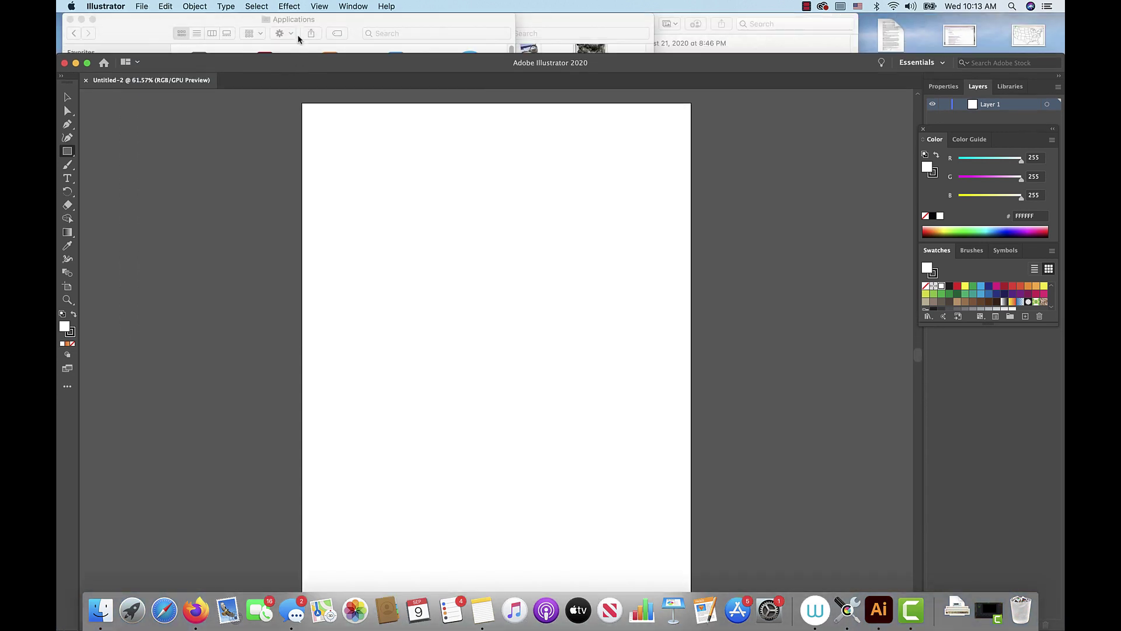
left_click(282, 26)
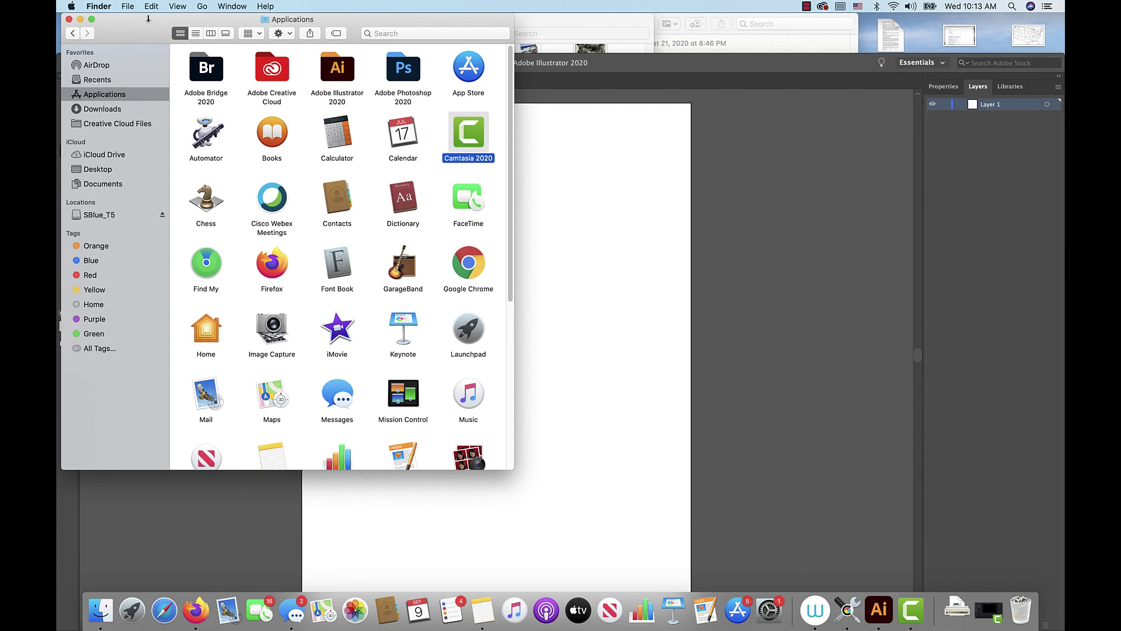
left_click(127, 6)
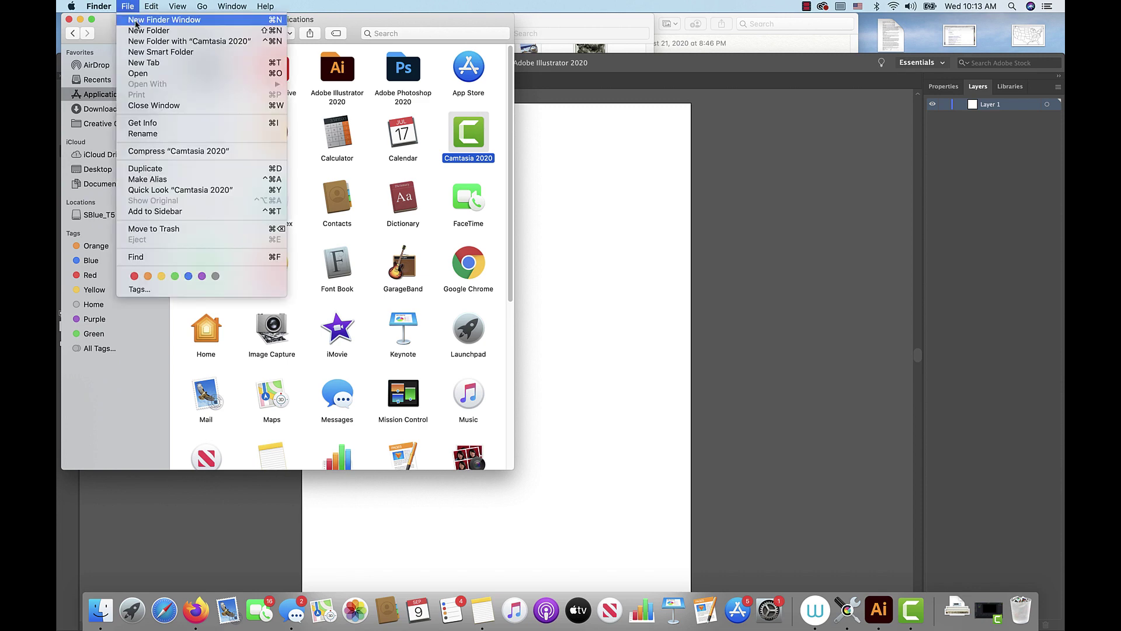
left_click(136, 21)
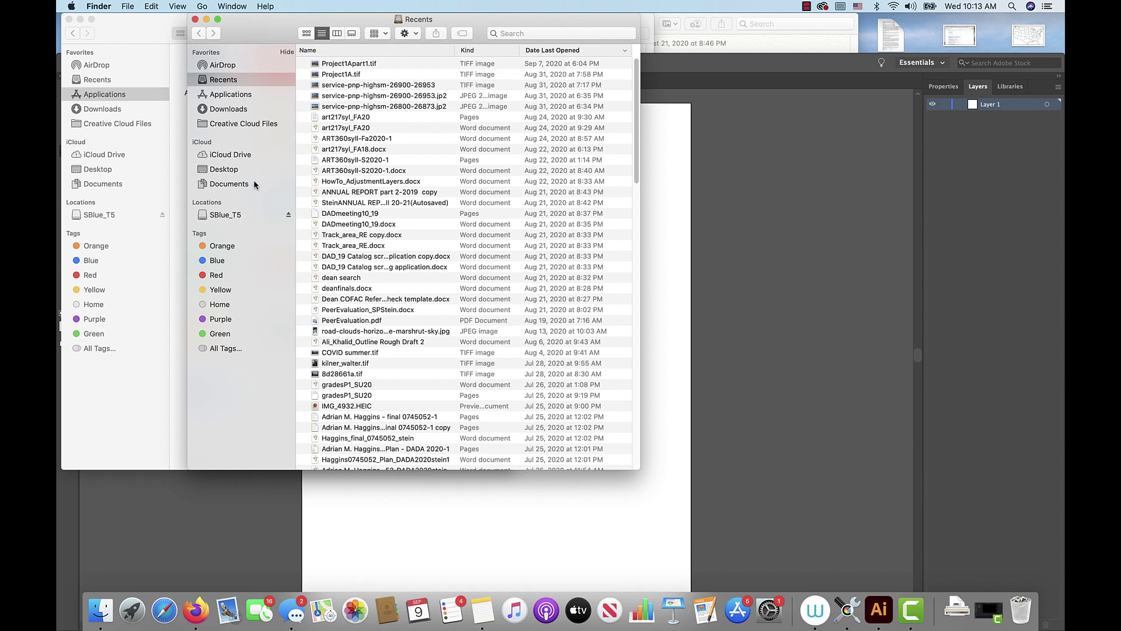
left_click(236, 217)
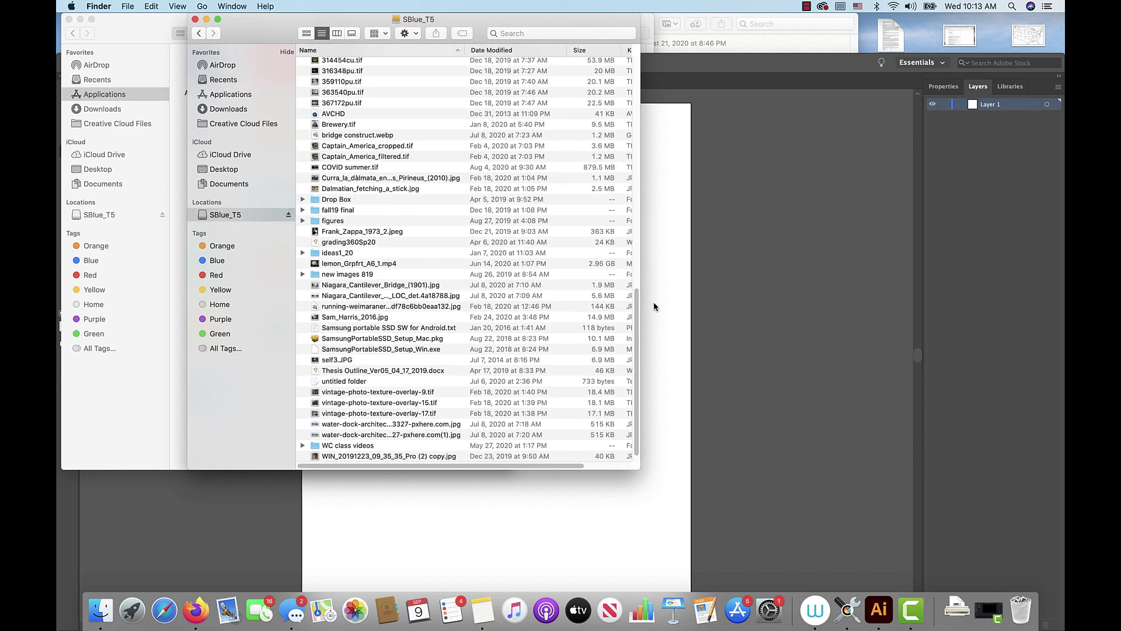
- Locate the image self3.JPG in the SBlue_T5 file list
scroll(637, 314, "down", 1)
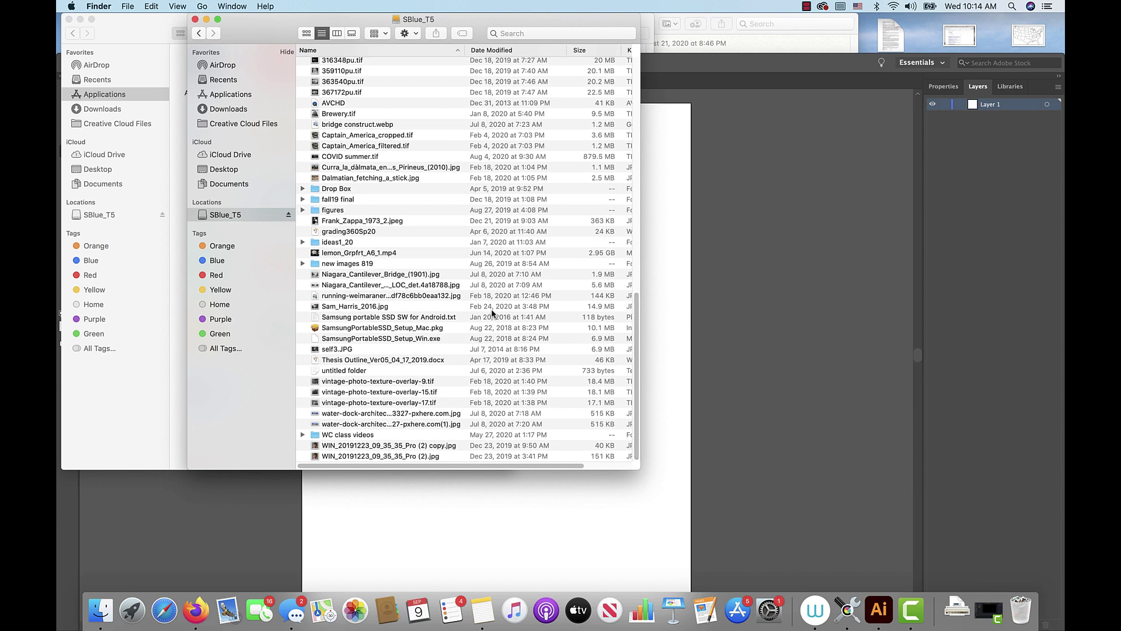
scroll(637, 306, "up", 1)
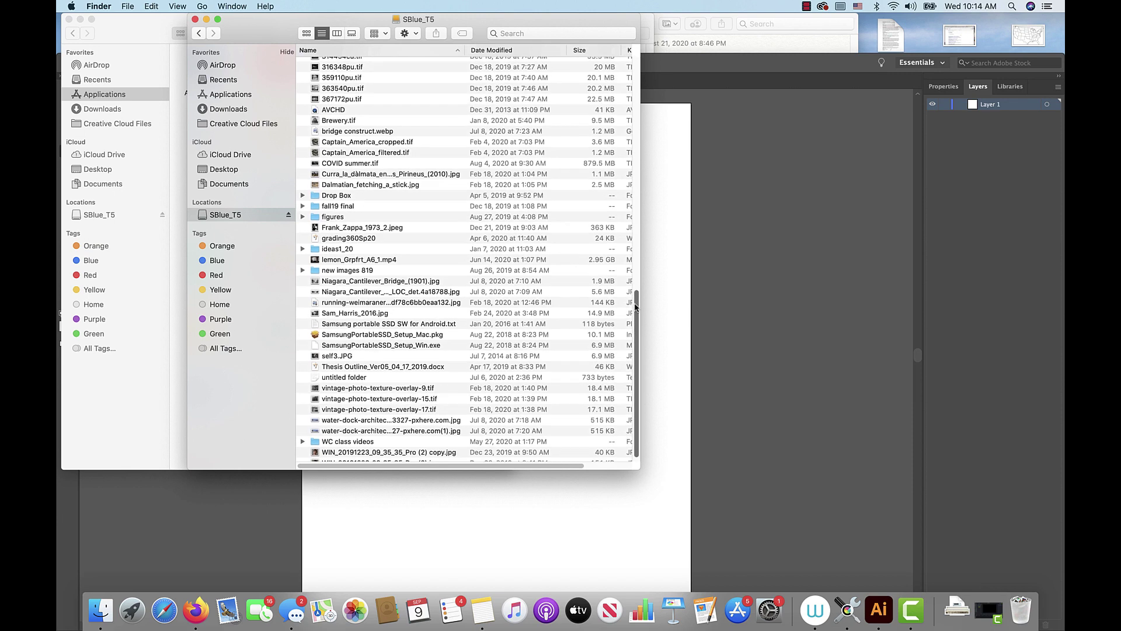
scroll(636, 305, "up", 1)
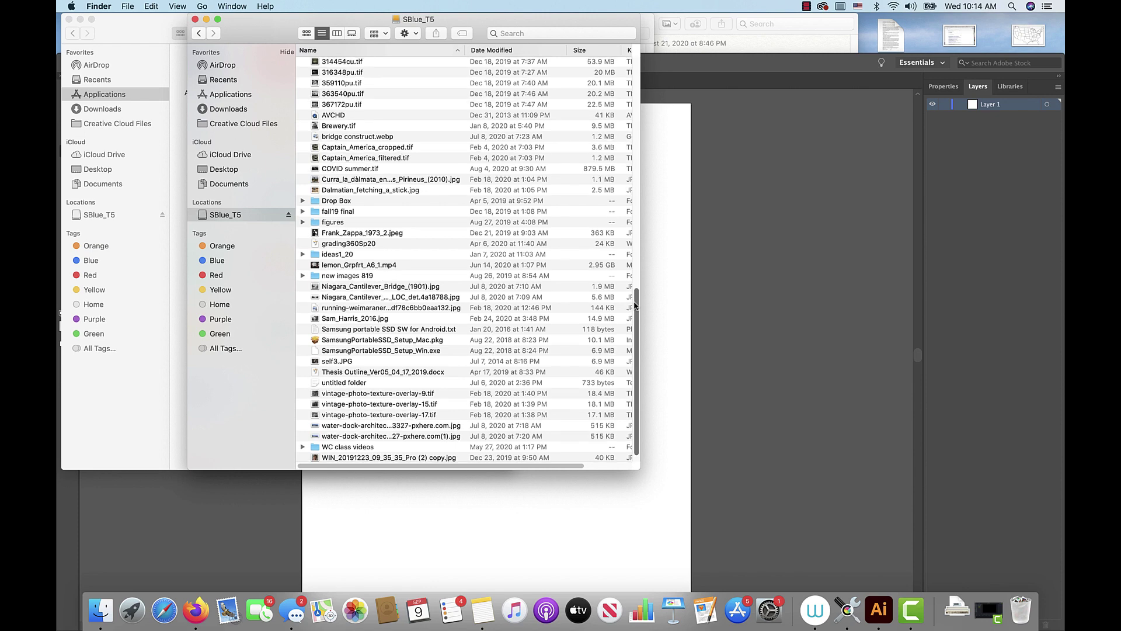
scroll(635, 305, "down", 1)
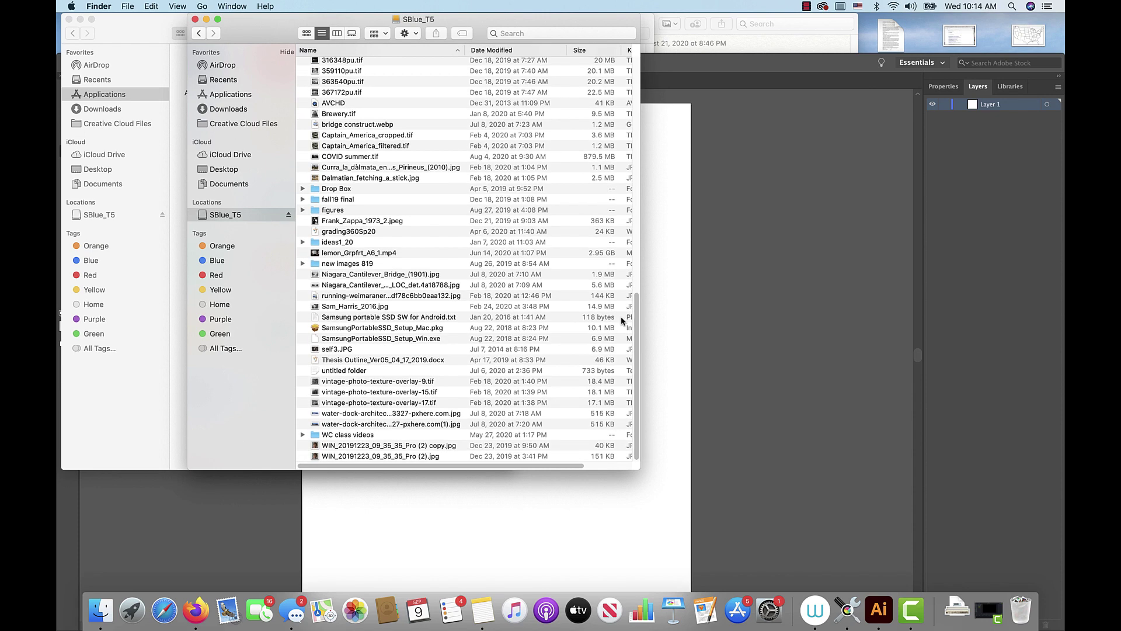
left_click(372, 350)
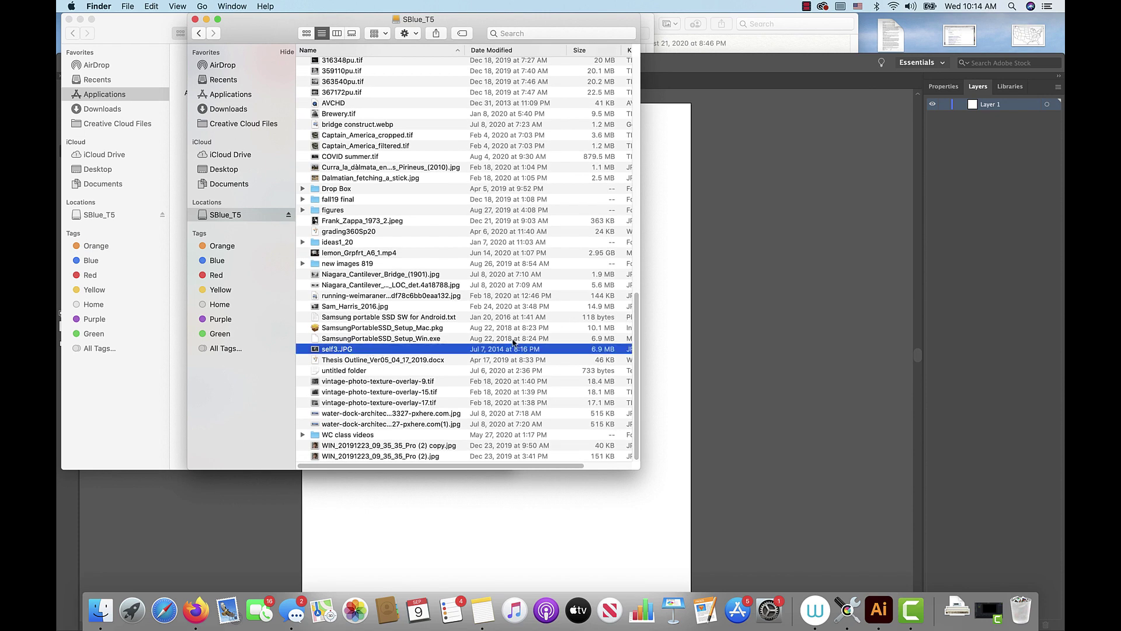
- Open the 360 Fall 2020 folder on SBlue_T5 and create a subfolder in it named 360p1b1
left_click_drag(636, 319, 630, 111)
scroll(417, 258, "up", 3)
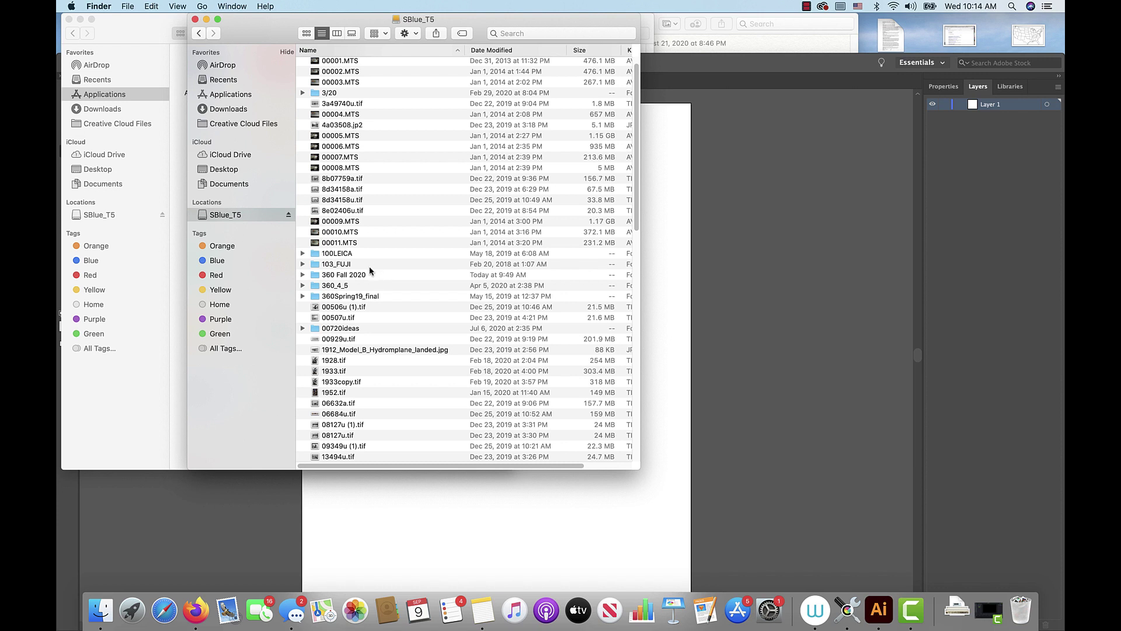
double_click(362, 275)
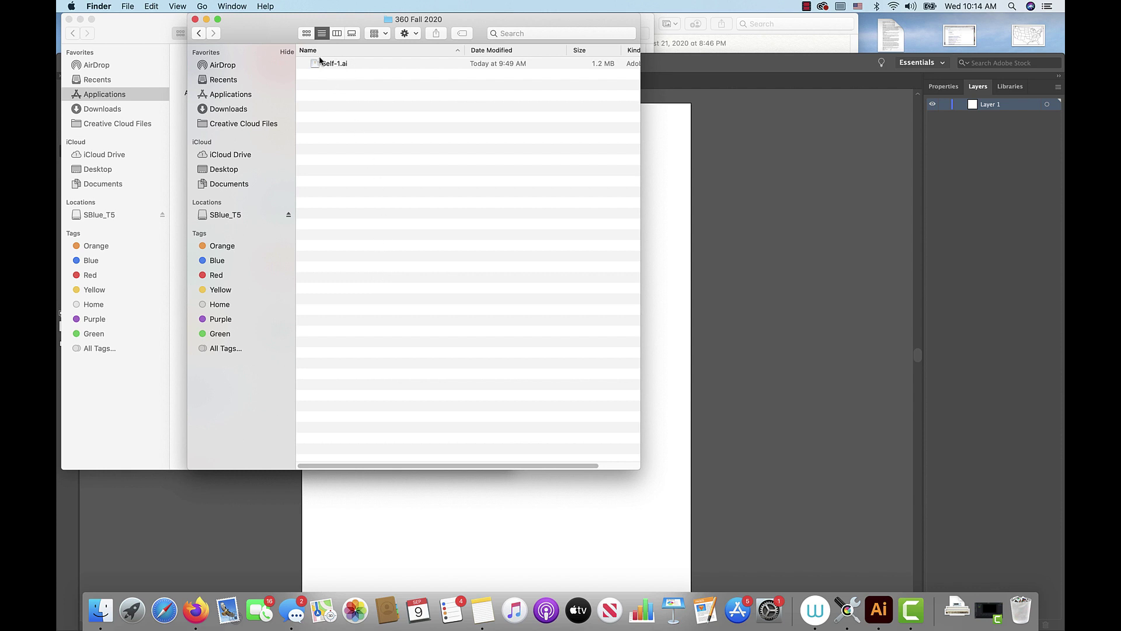
left_click_drag(253, 29, 252, 28)
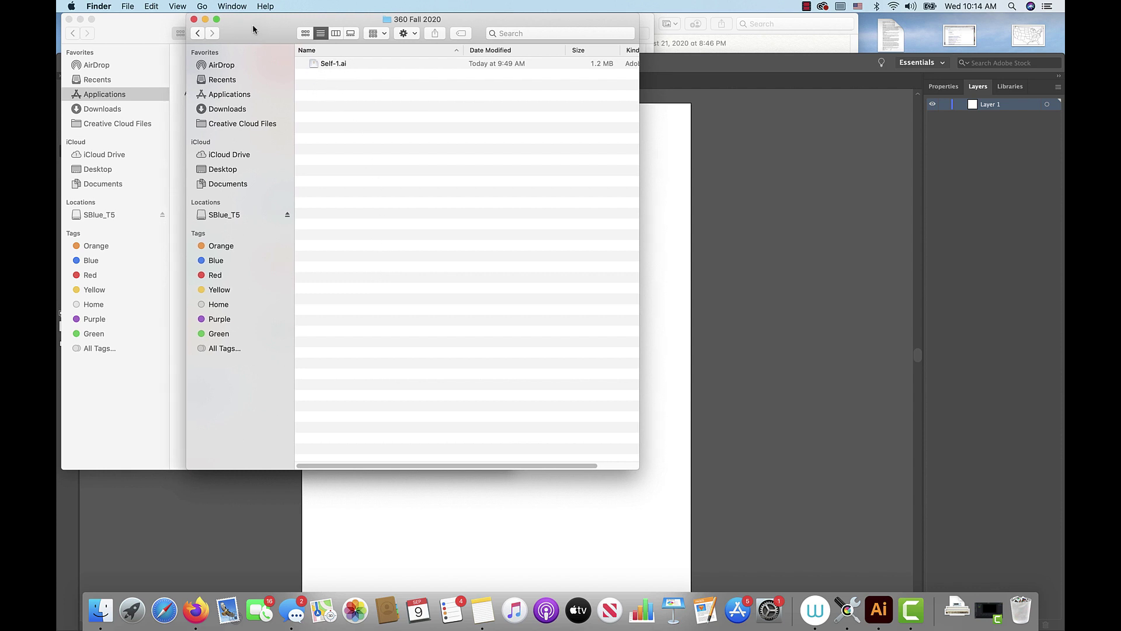
left_click(131, 7)
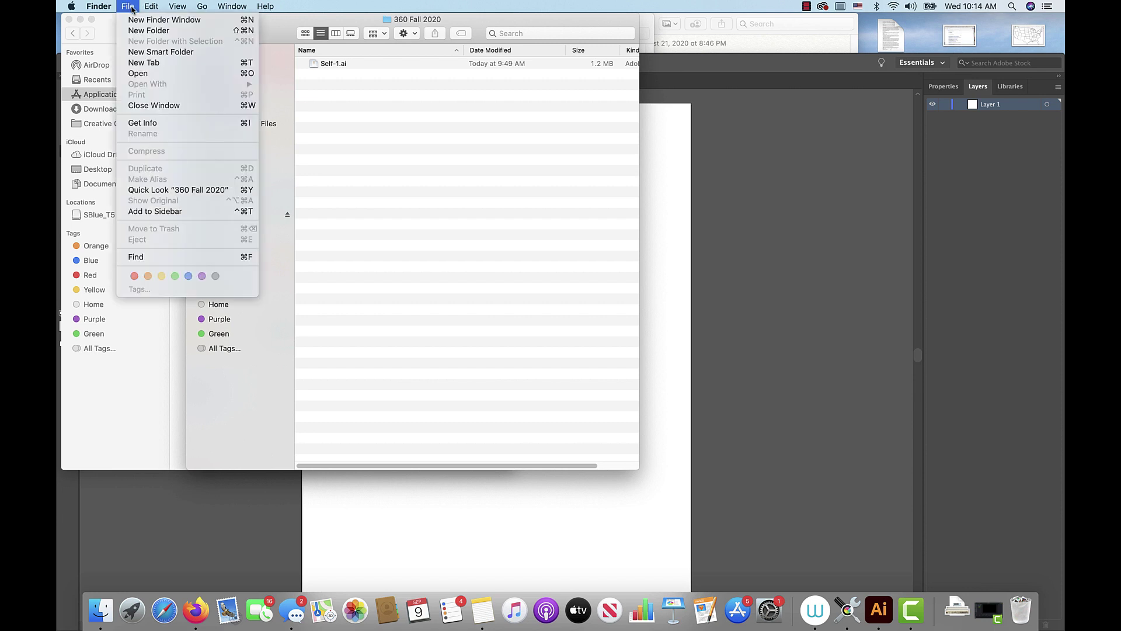
left_click(147, 30)
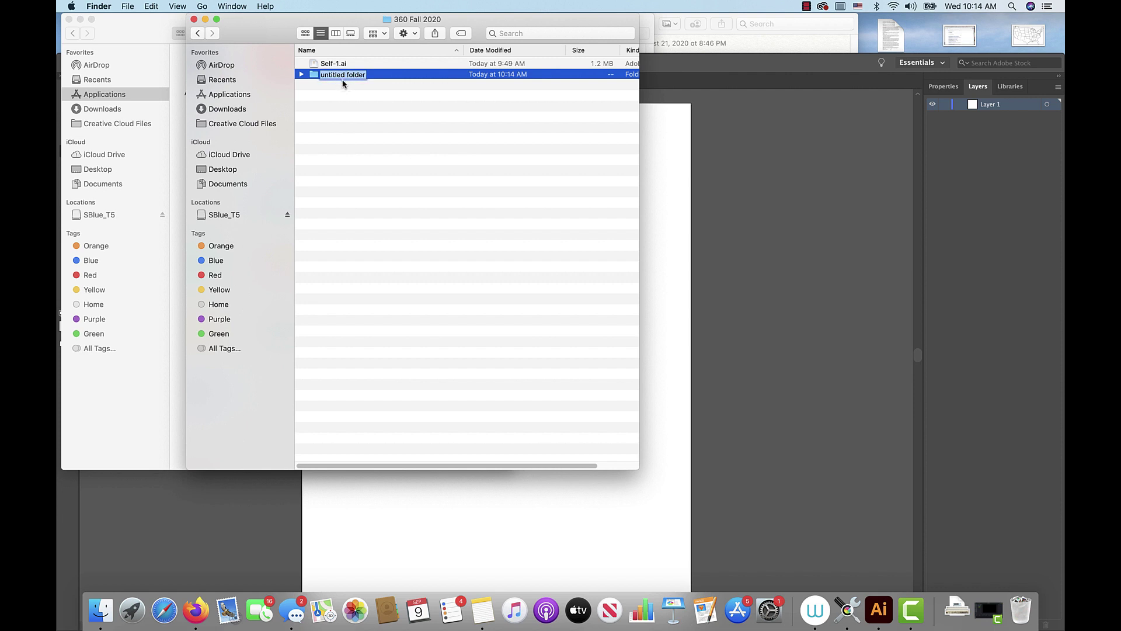
type("360p1b1")
left_click_drag(291, 37, 289, 38)
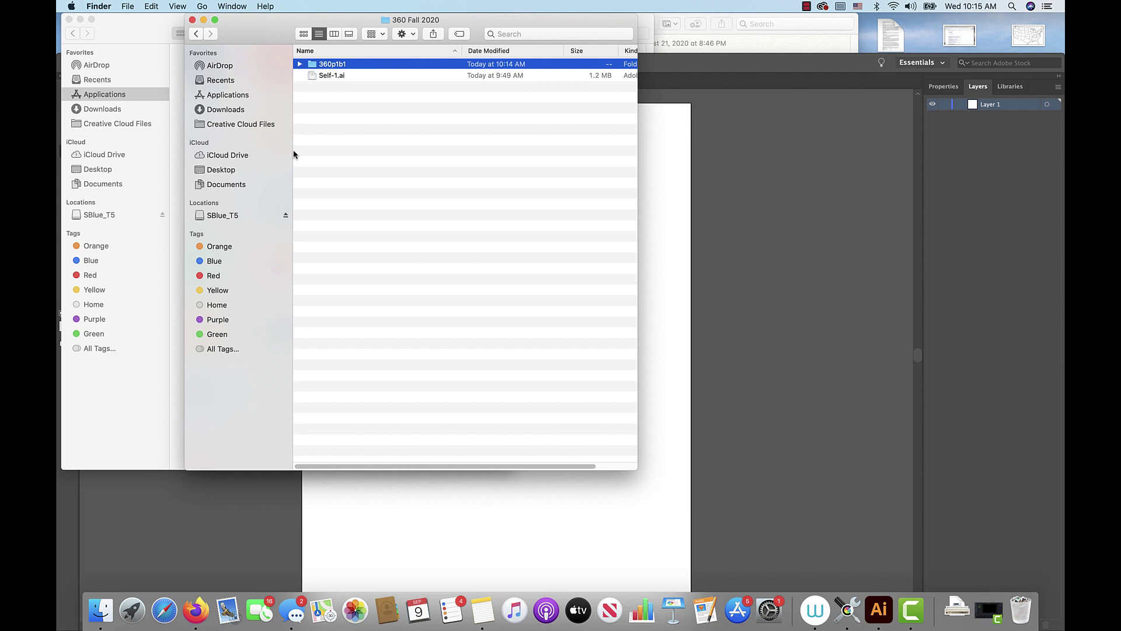
- Show SBlue_T5 as a list in the other Finder window and place that window beside the 360 Fall 2020 window
left_click(127, 216)
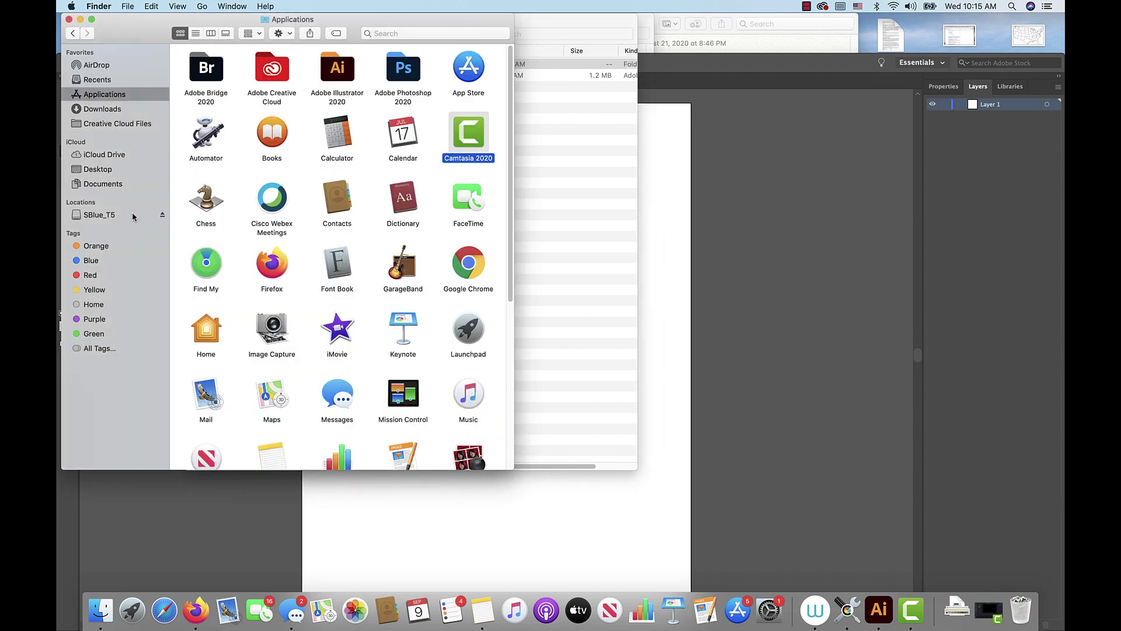
left_click(119, 216)
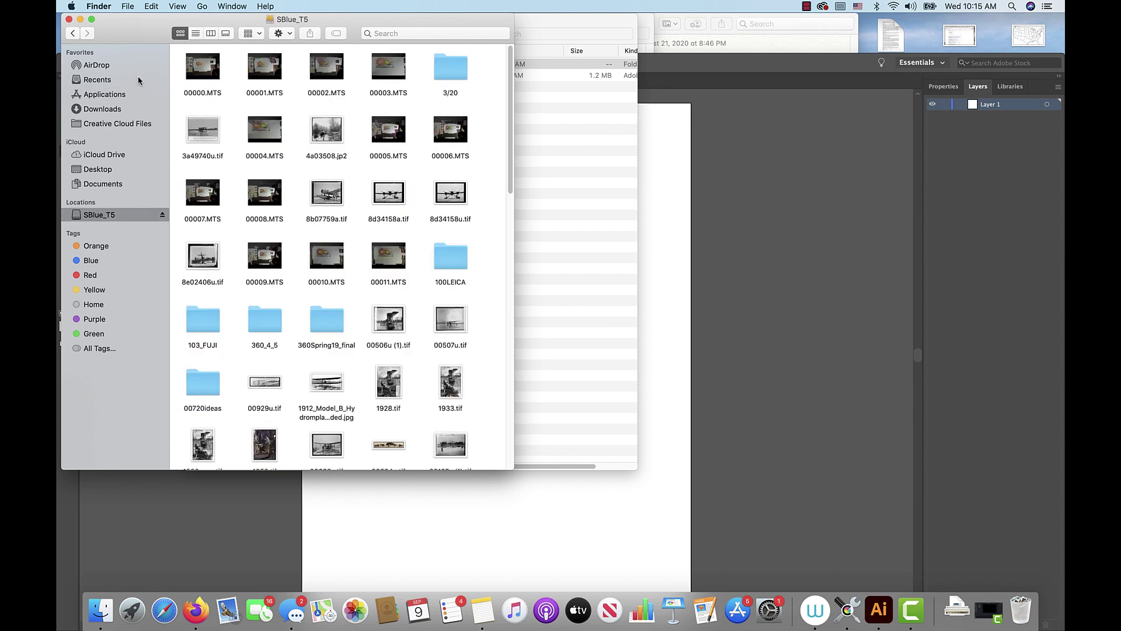
left_click_drag(141, 28, 665, 42)
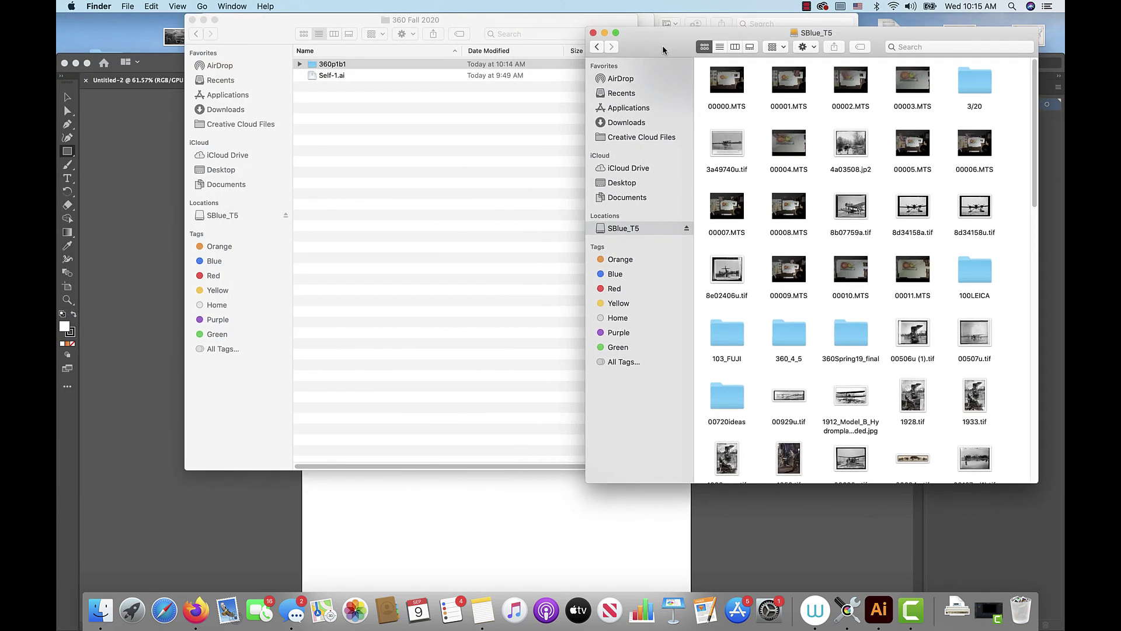
left_click(721, 47)
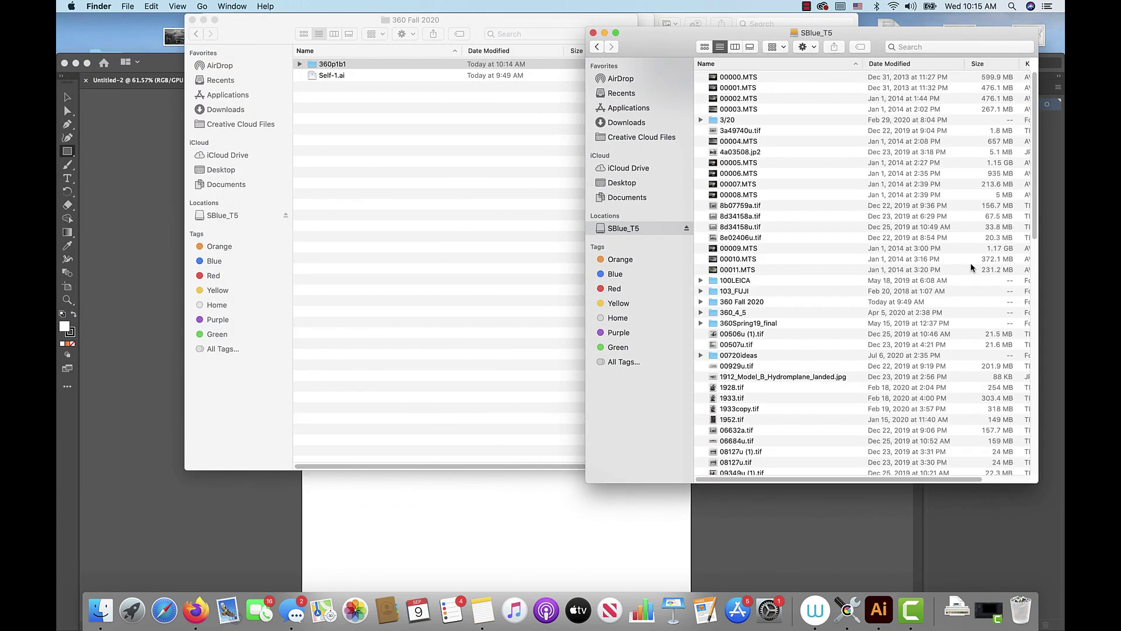
- Open the 360p1b1 folder and move self3.JPG from the SBlue_T5 drive into it
left_click(1031, 266)
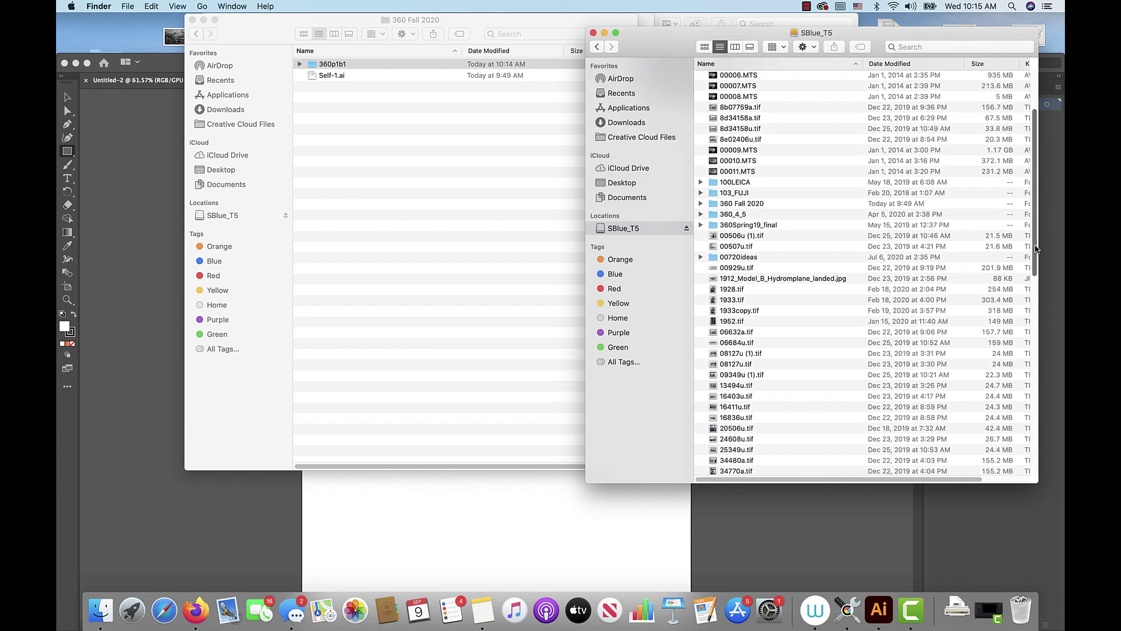
left_click_drag(1031, 321, 1051, 445)
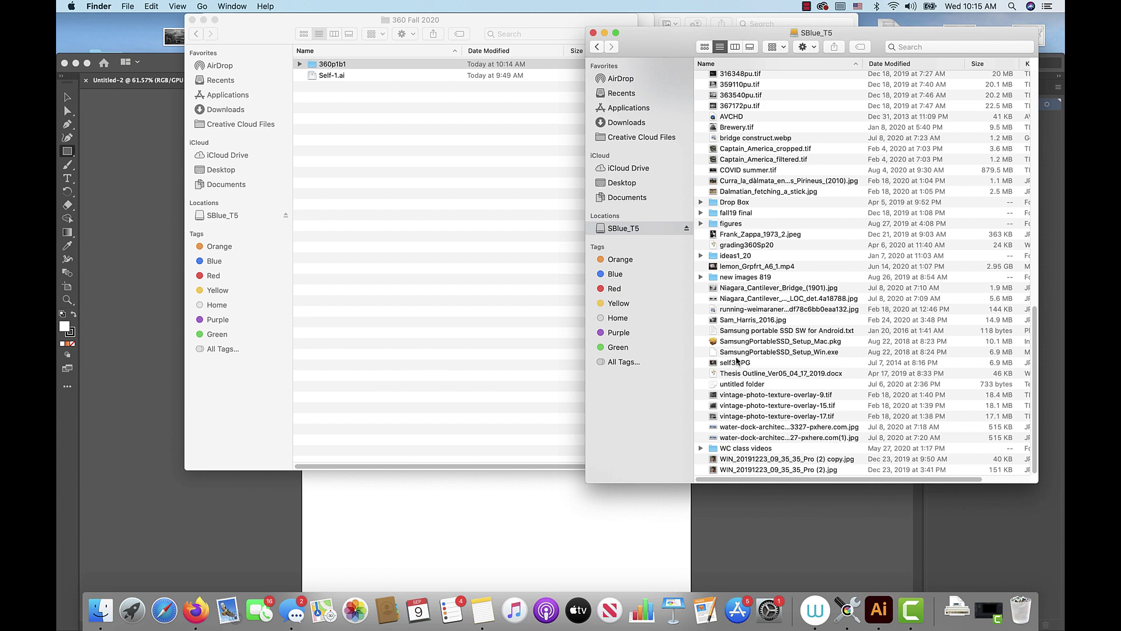
double_click(376, 66)
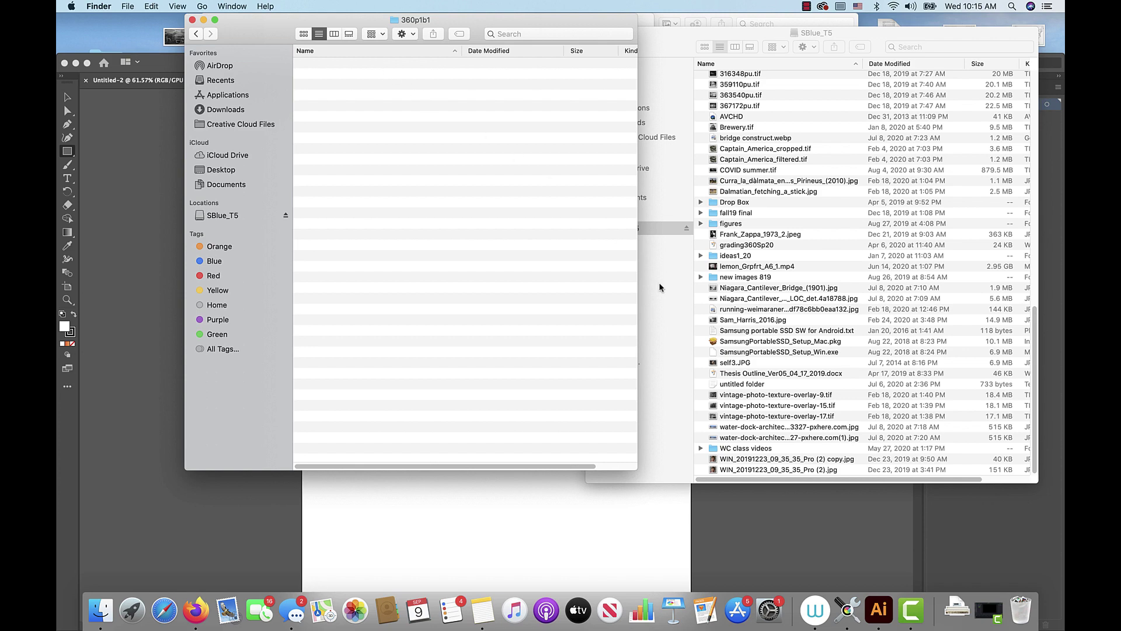
left_click(735, 364)
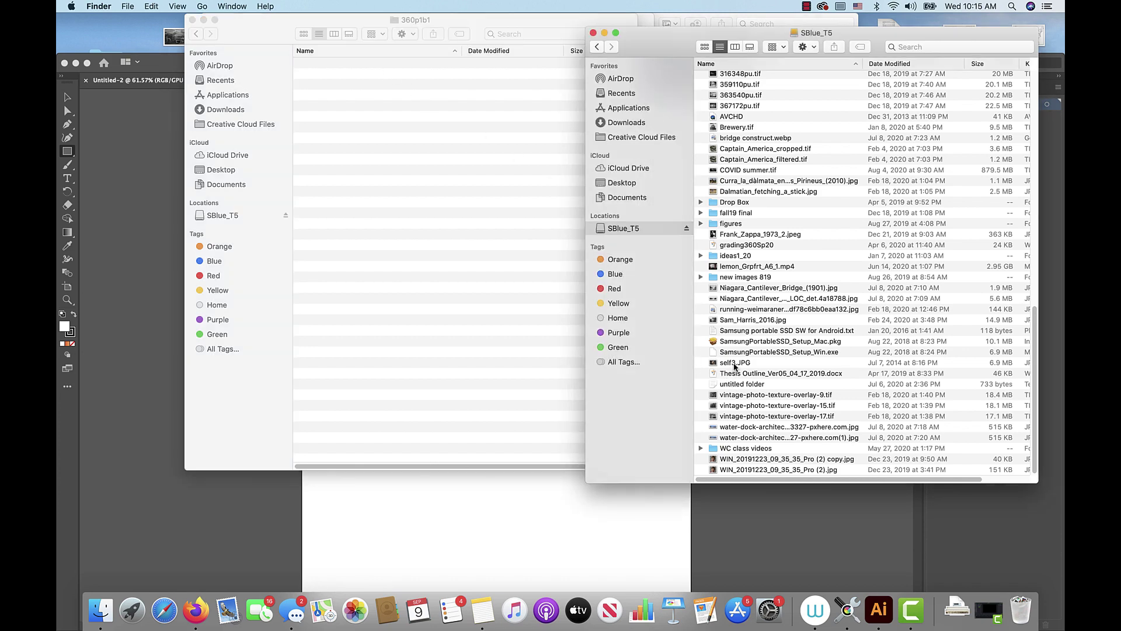
left_click(736, 366)
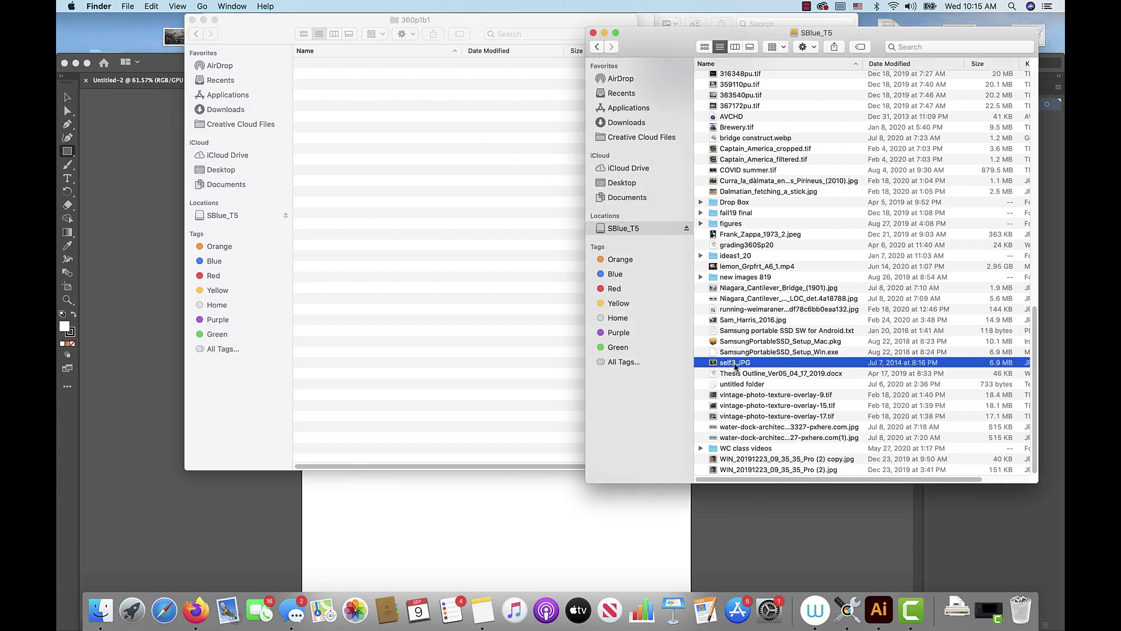
left_click_drag(735, 367, 338, 143)
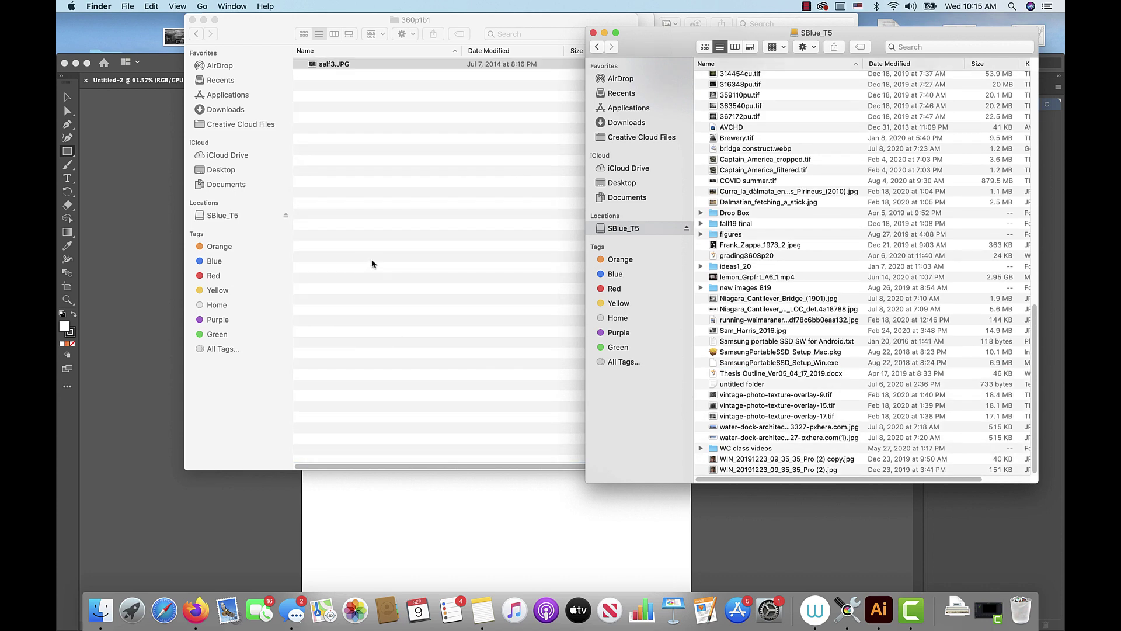
- Move the 360p1b1 Finder window aside, close the SBlue_T5 window and switch back to Illustrator
left_click_drag(264, 27, 172, 69)
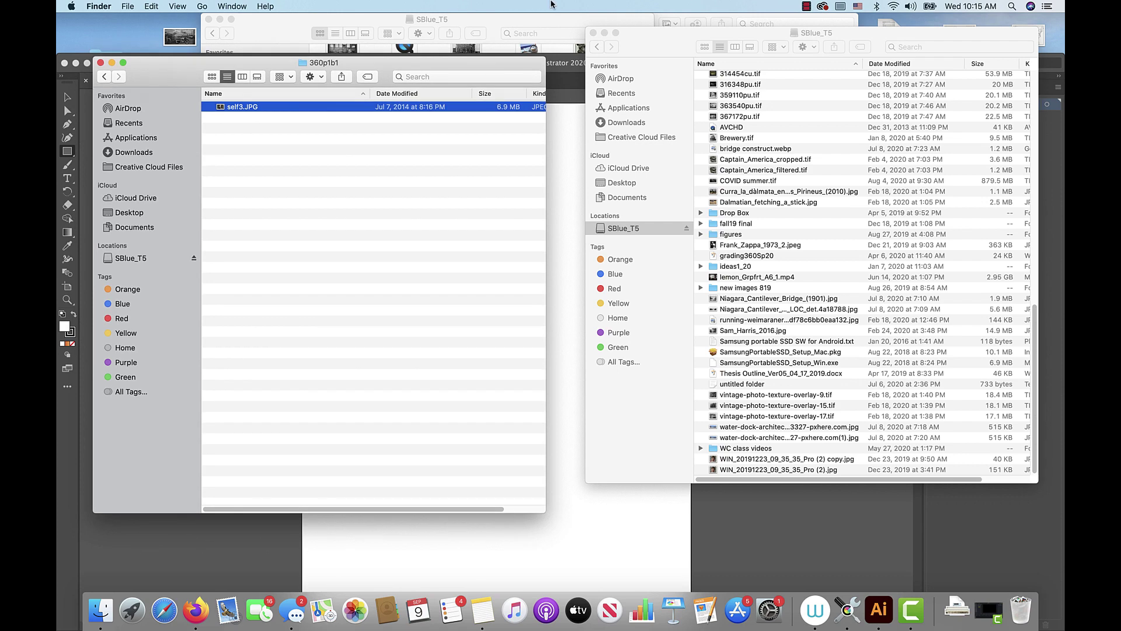
left_click(593, 33)
left_click(607, 60)
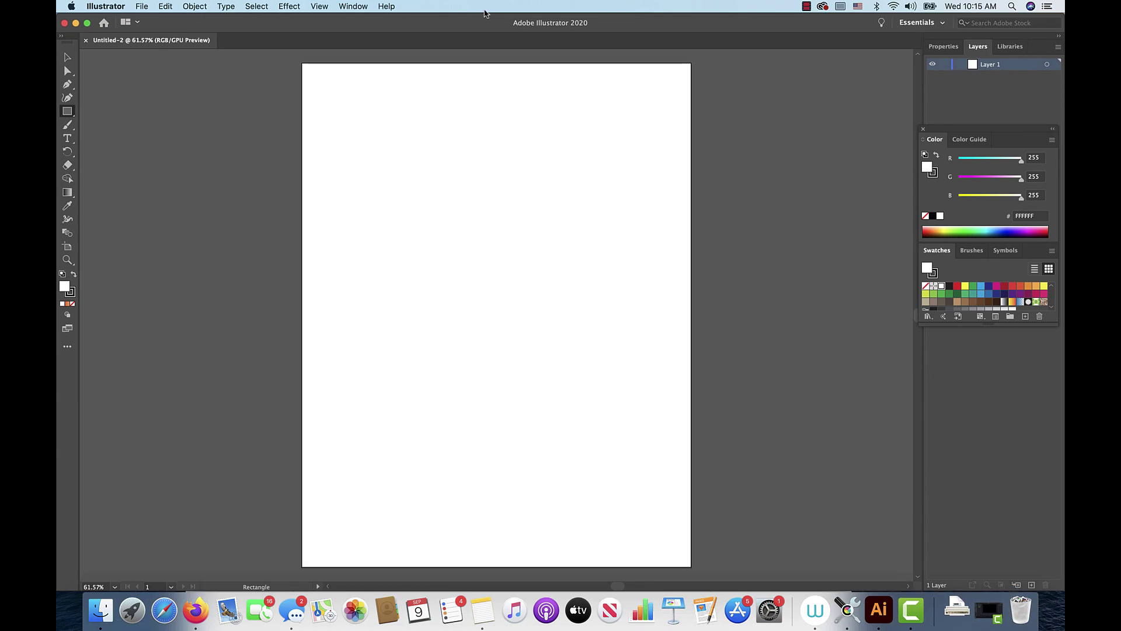
- Start saving the untitled document and choose the 360p1b1 folder inside 360 Fall 2020 as its location
left_click(145, 7)
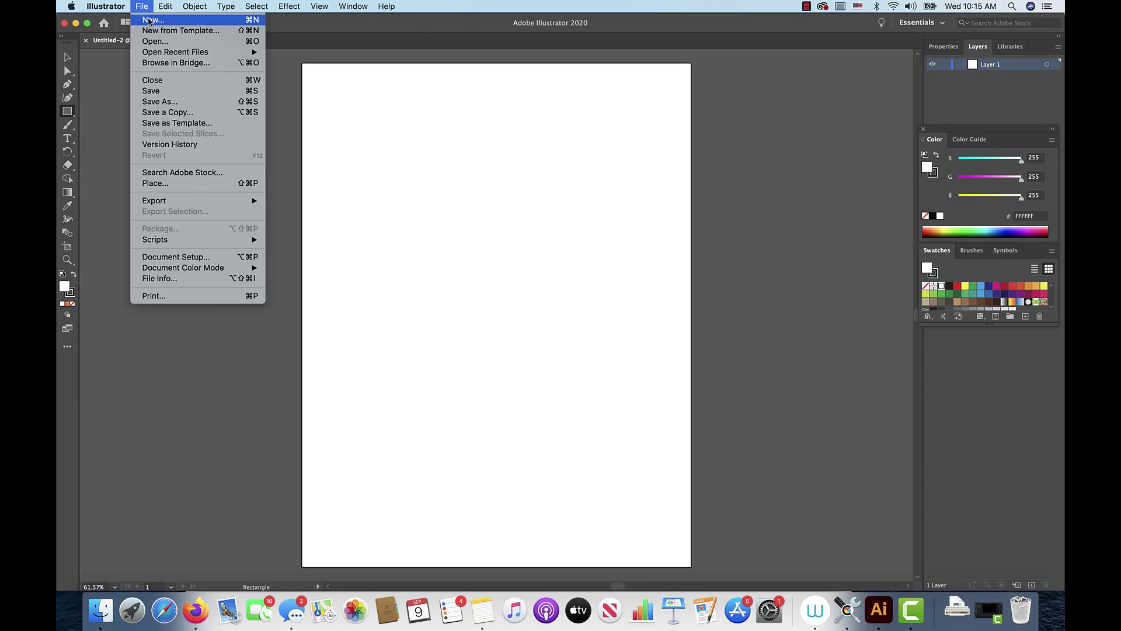
left_click(162, 87)
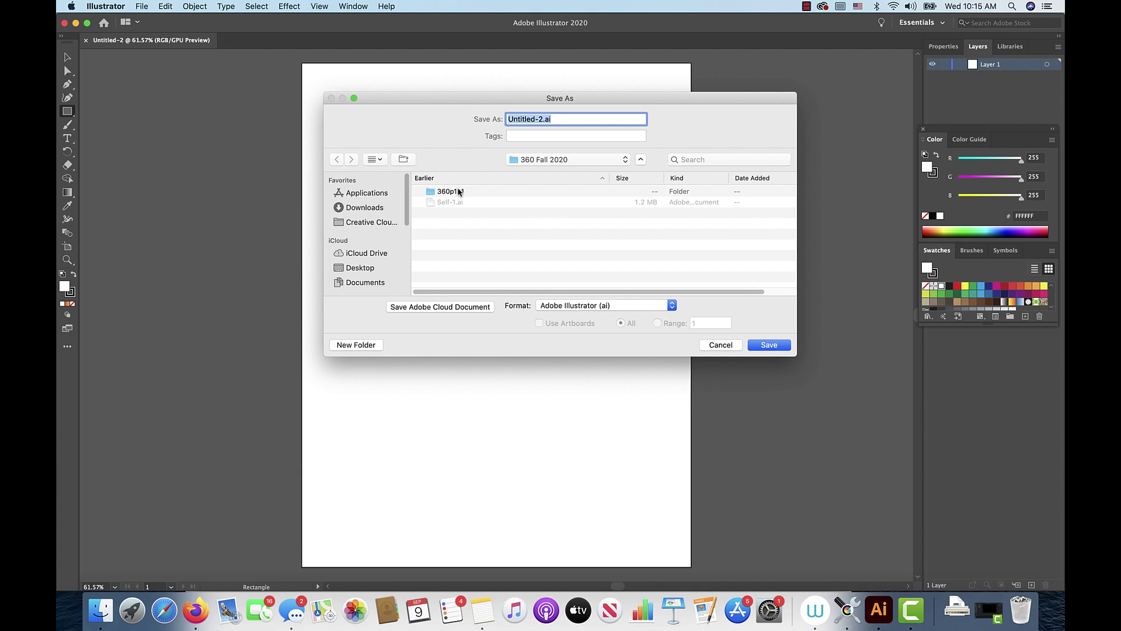
left_click(467, 193)
double_click(468, 193)
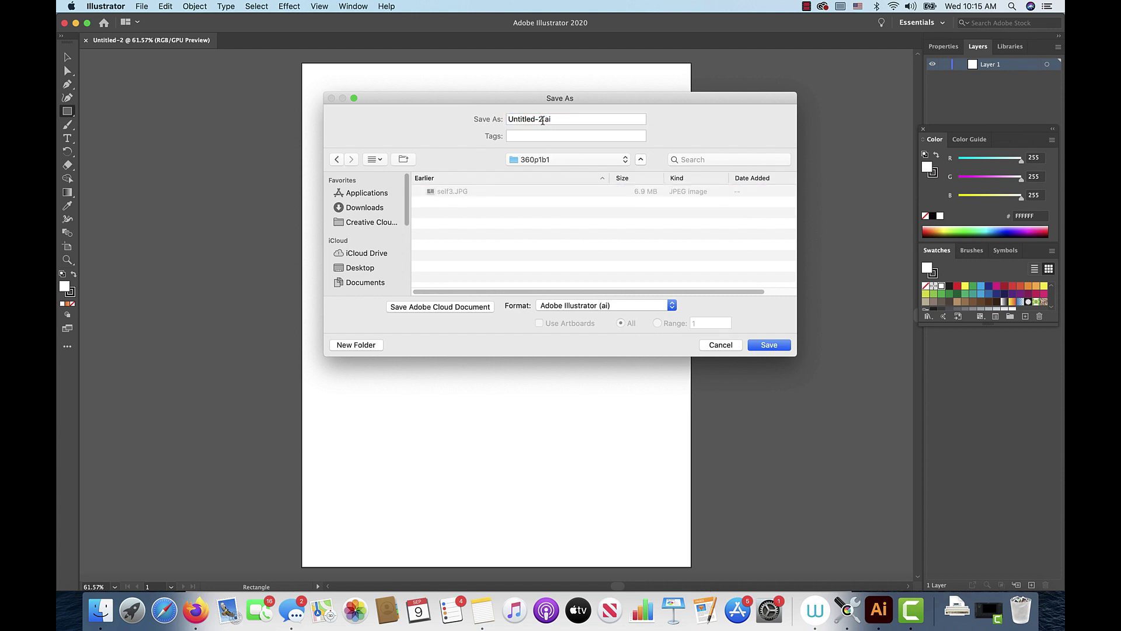
- Name the file selfP1b1.ai and save it in Illustrator 2020 format with the default options
left_click_drag(541, 119, 505, 128)
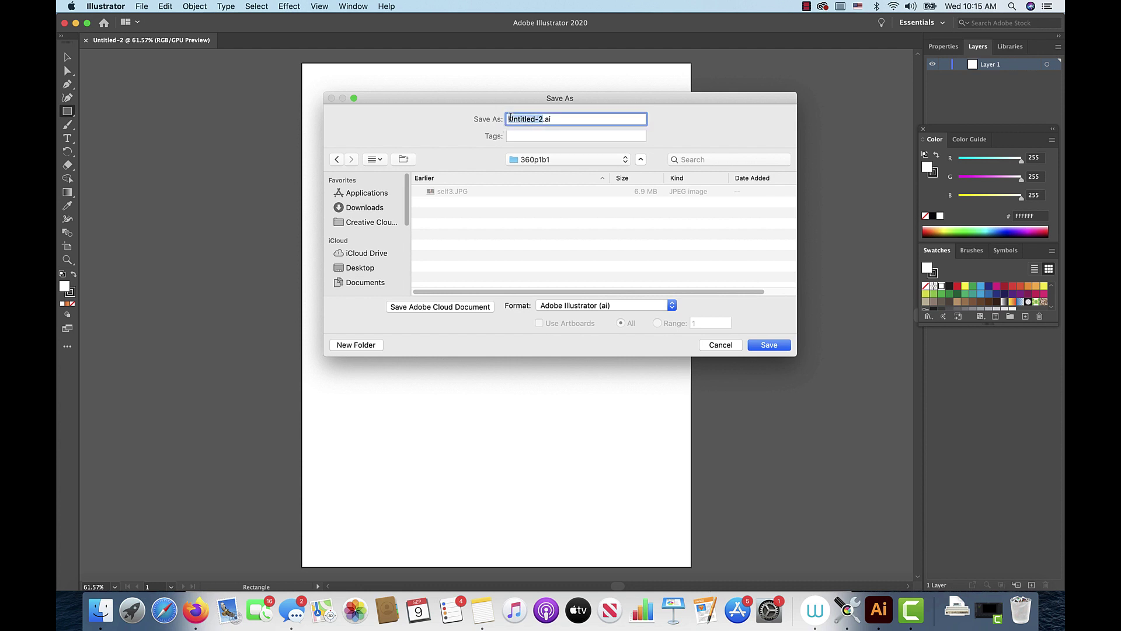
type("selfP1b")
left_click(513, 119)
type("1")
key("BackSpace")
left_click(533, 120)
type("1")
left_click(761, 346)
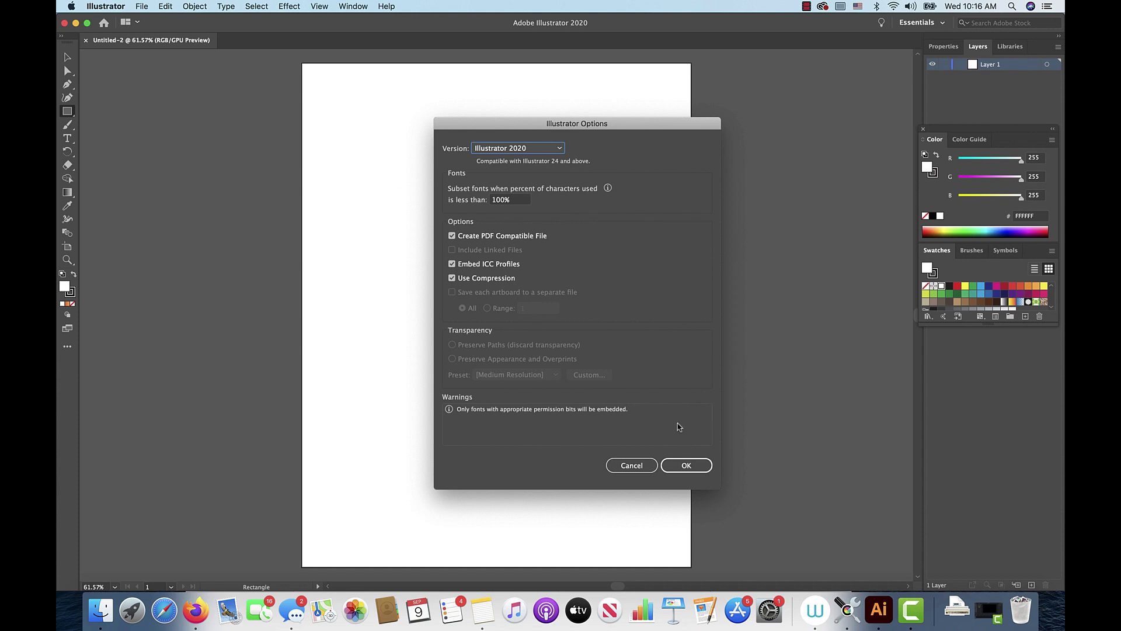
left_click(686, 464)
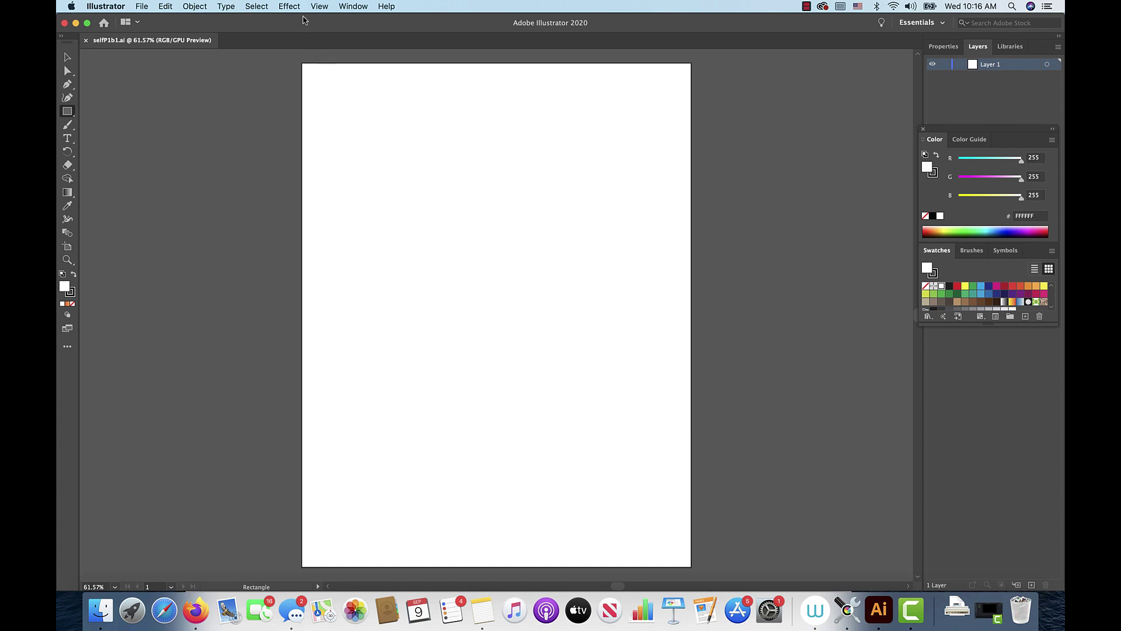
- Place self3.JPG from the 360p1b1 folder into the document as a linked template
left_click(141, 6)
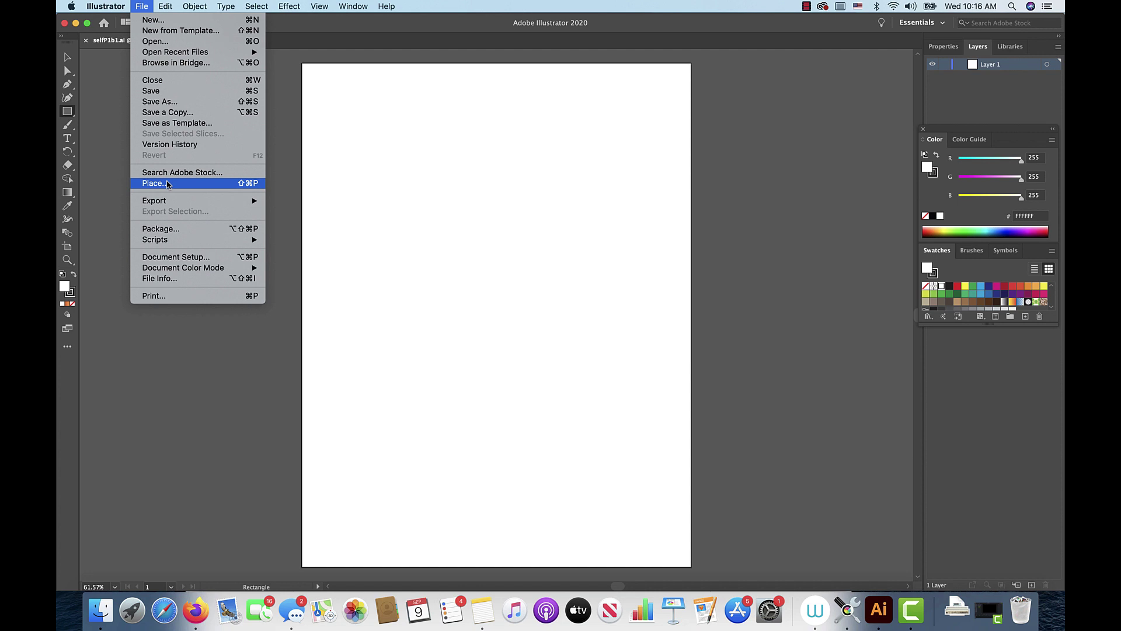
left_click(167, 185)
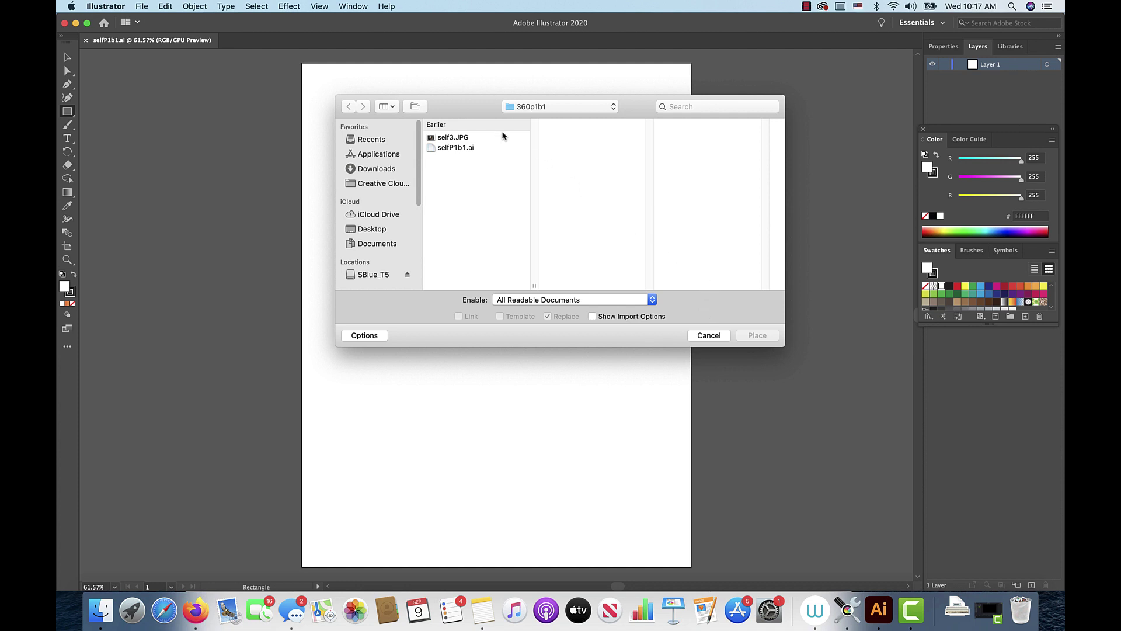
left_click(469, 140)
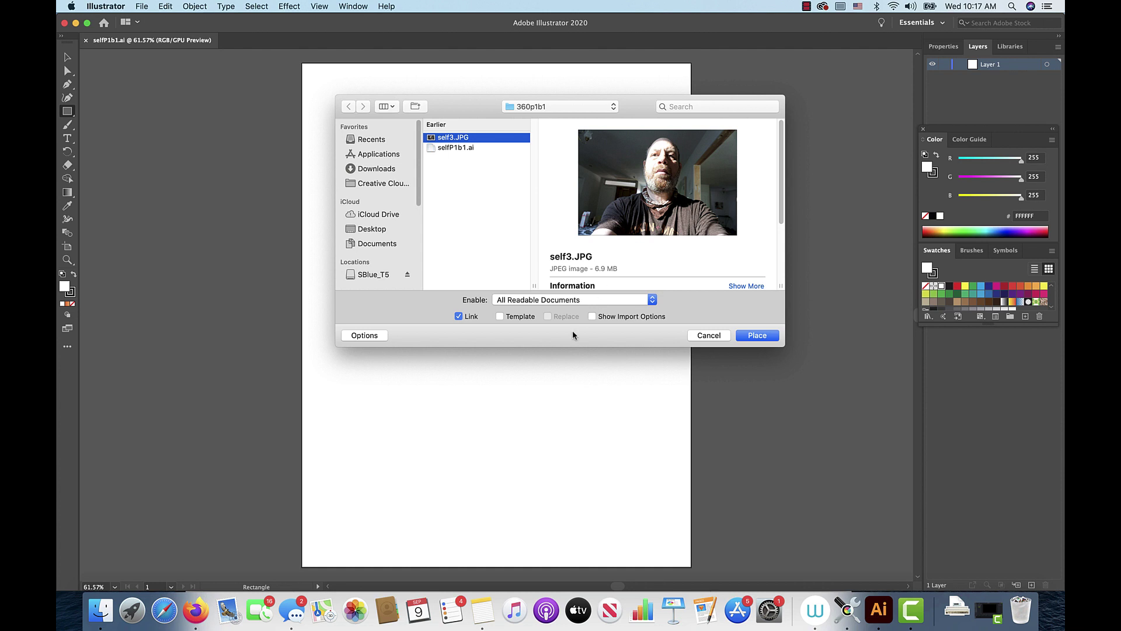
left_click(500, 317)
left_click(758, 336)
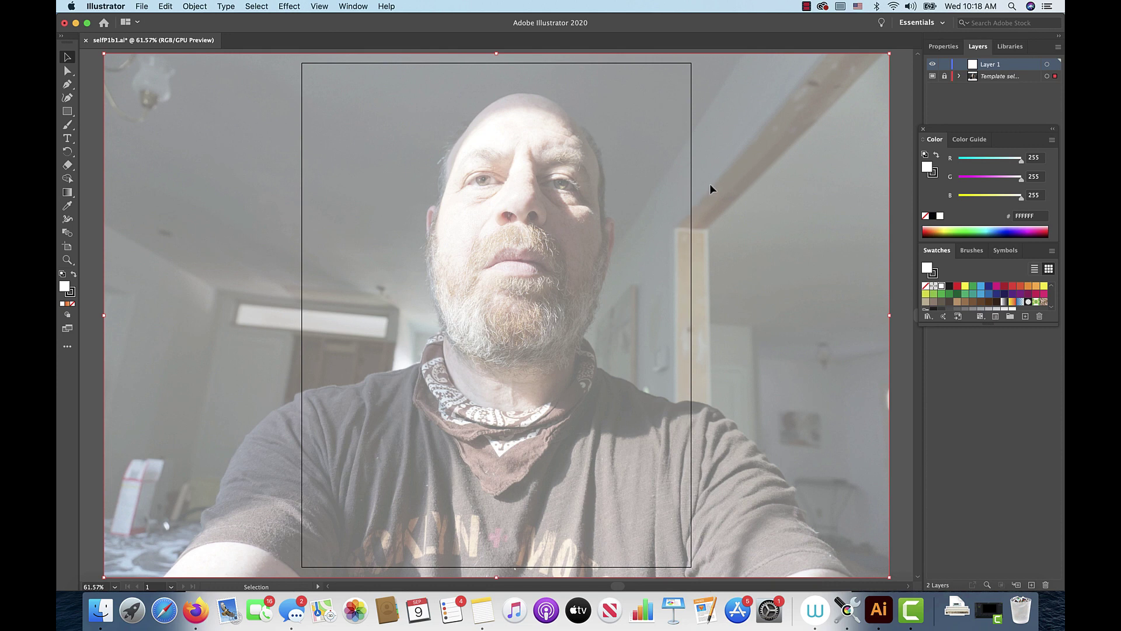
- Unlock the template layer to scale the photo down proportionally and position the head over the middle of the artboard, and relock the layer
left_click(945, 77)
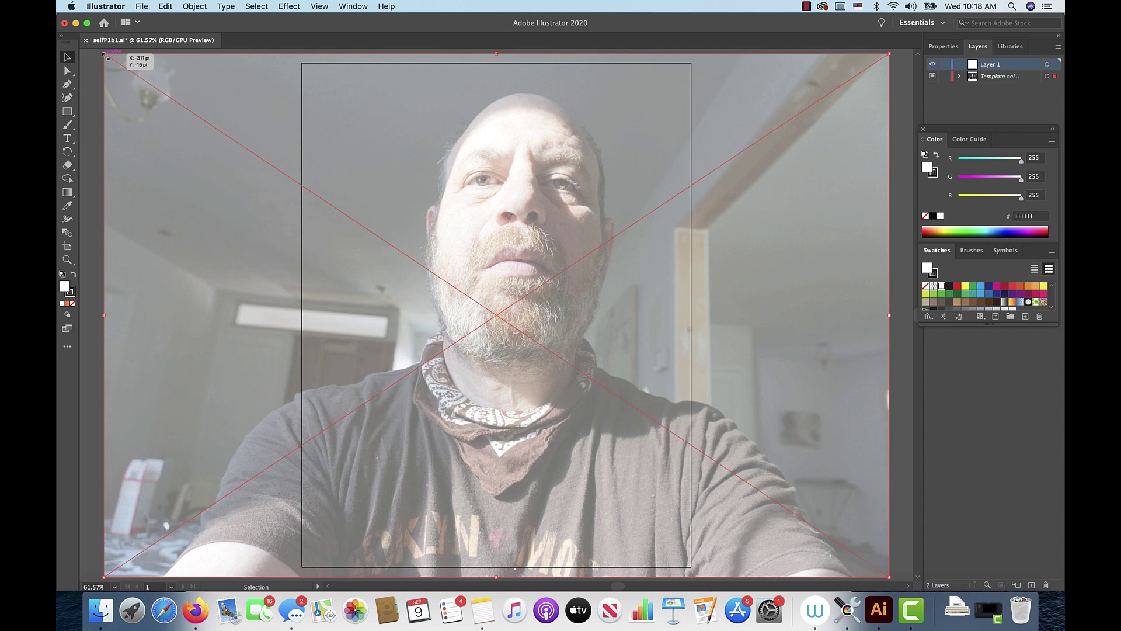
key("shift")
left_click_drag(106, 54, 323, 147)
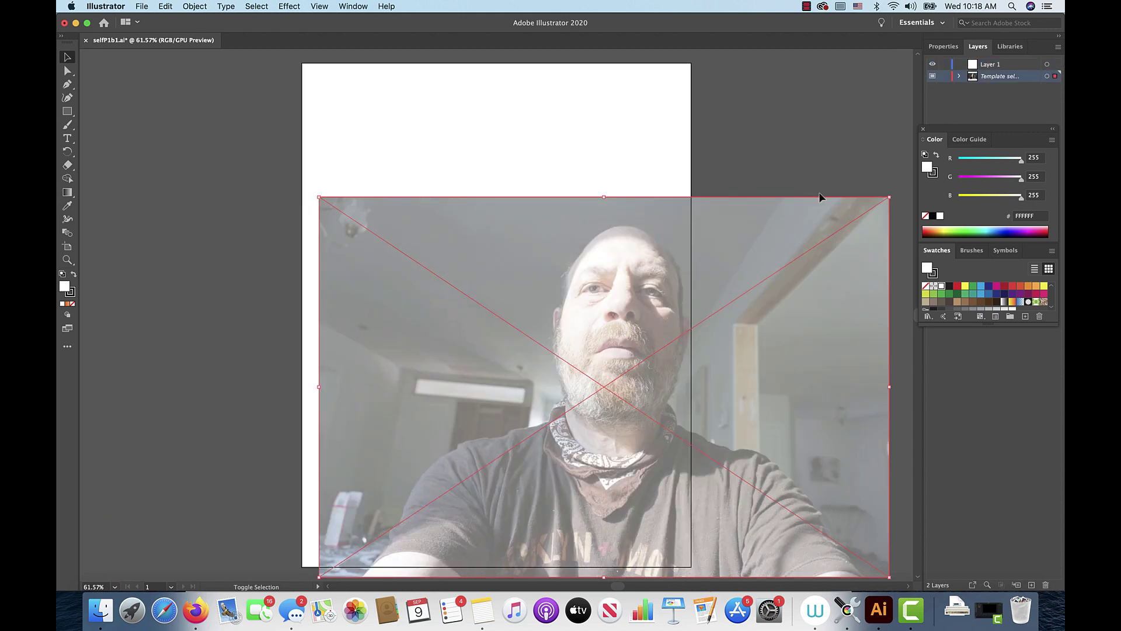
left_click_drag(751, 289, 653, 207)
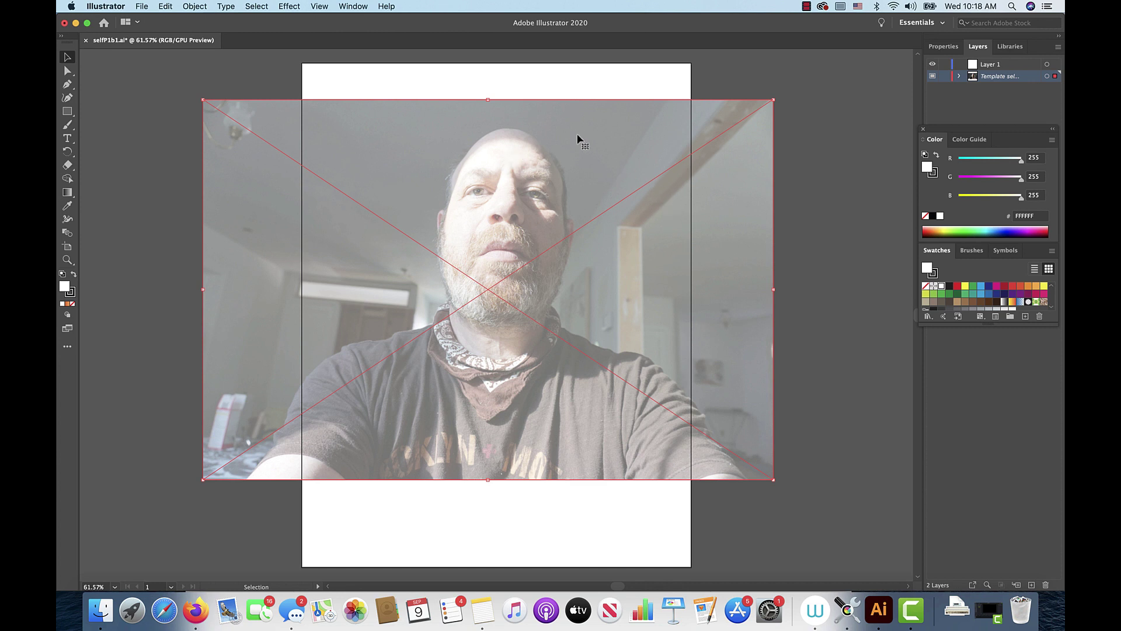
left_click(944, 77)
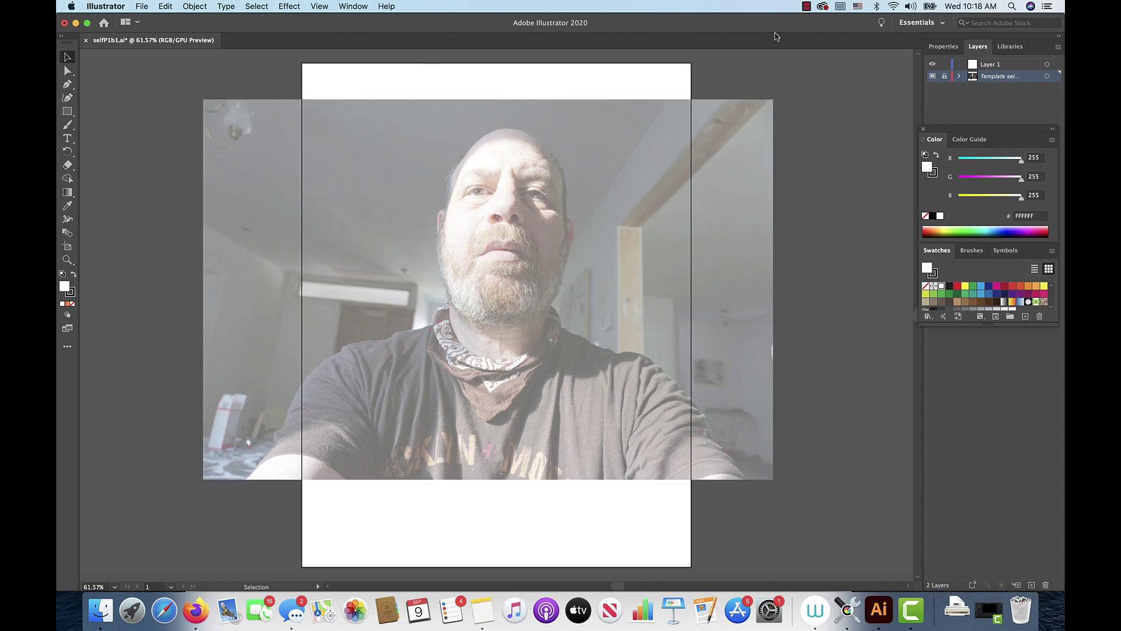
- Rename Layer 1 to "base color light"
left_click(1015, 66)
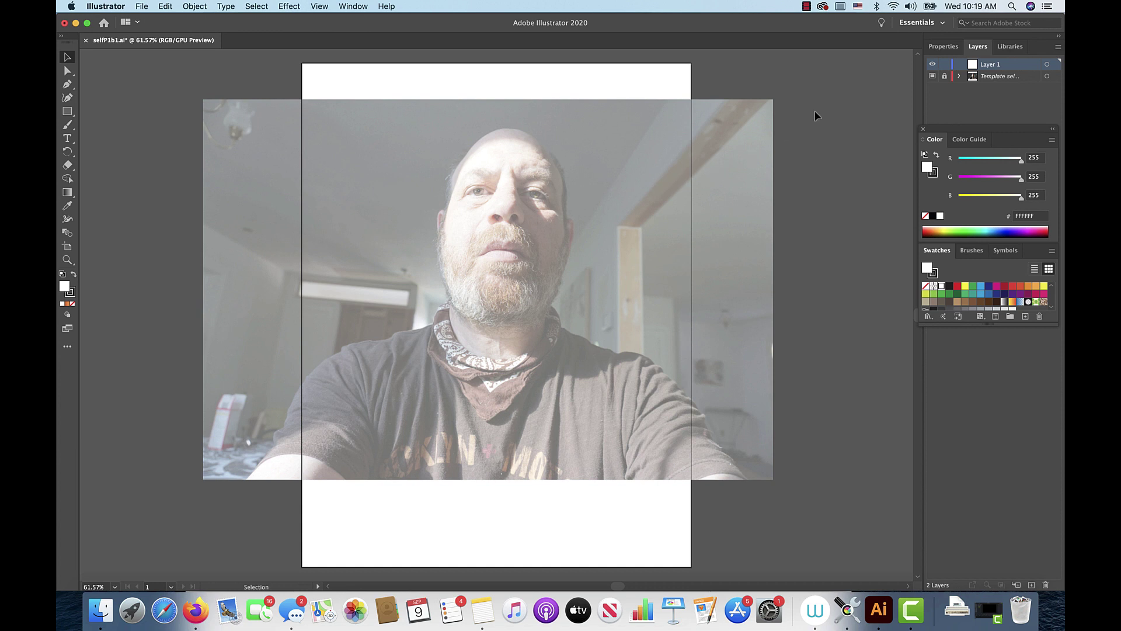
double_click(992, 64)
type("base")
type(" color")
type("light")
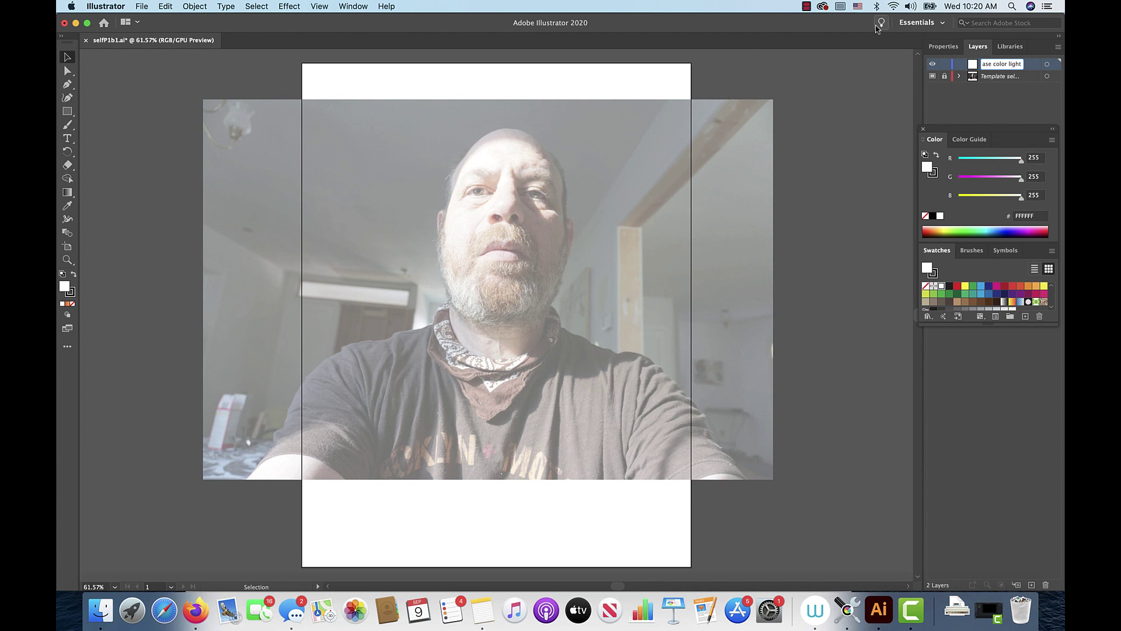
left_click(1031, 65)
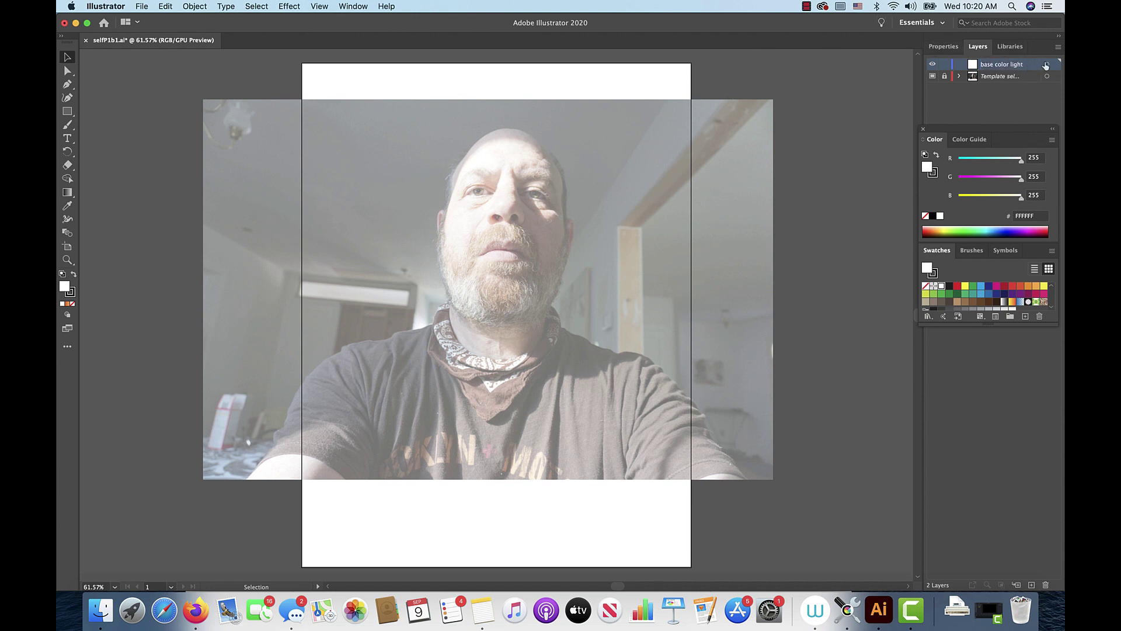
- Create a new layer named "midtone" above the base color light layer with the layer color Dark Blue
left_click(1059, 51)
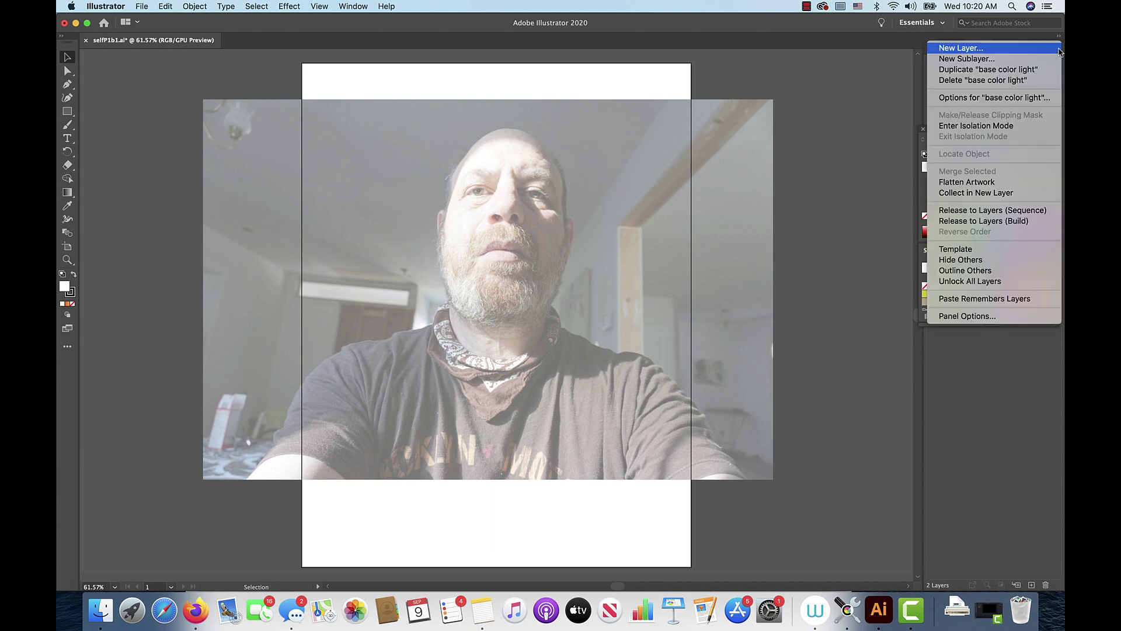
left_click(1048, 49)
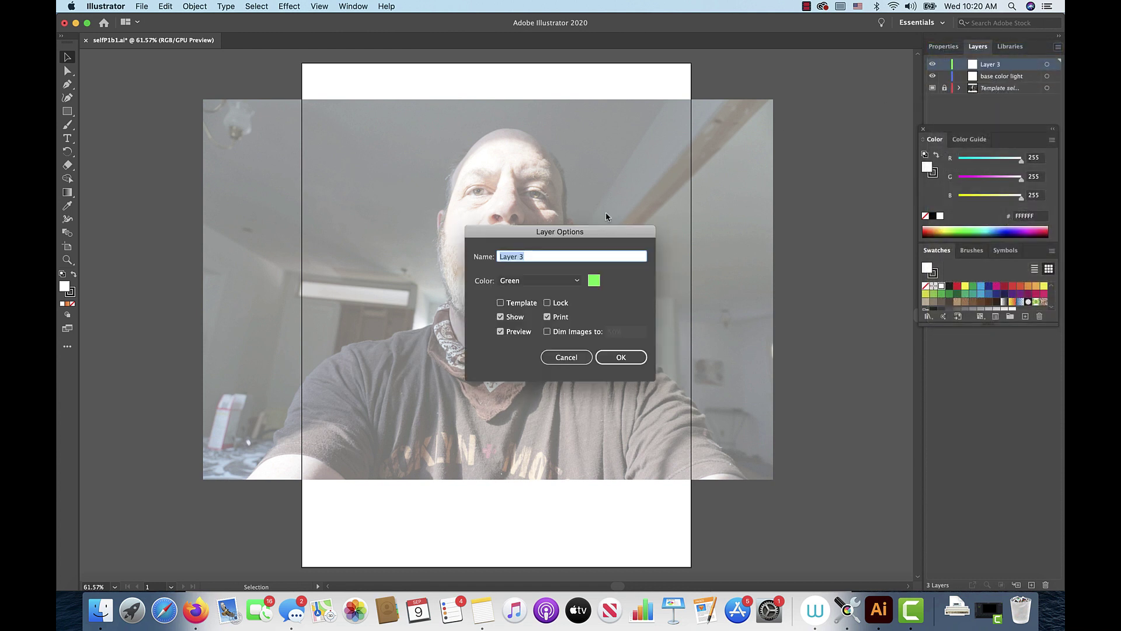
type("midtone")
left_click(575, 280)
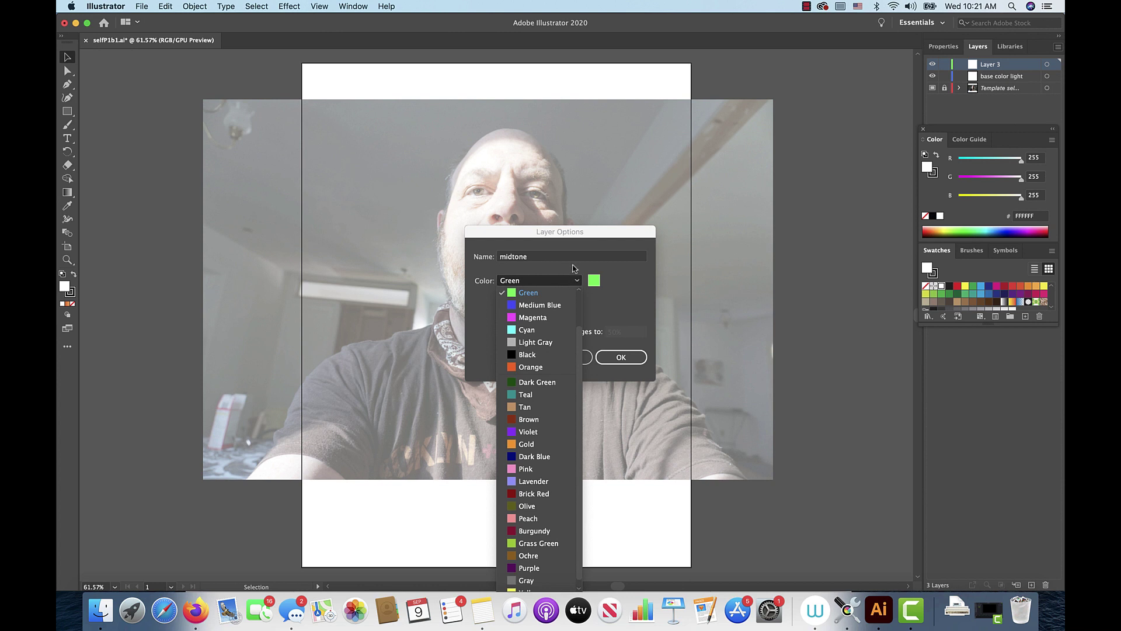
left_click(612, 271)
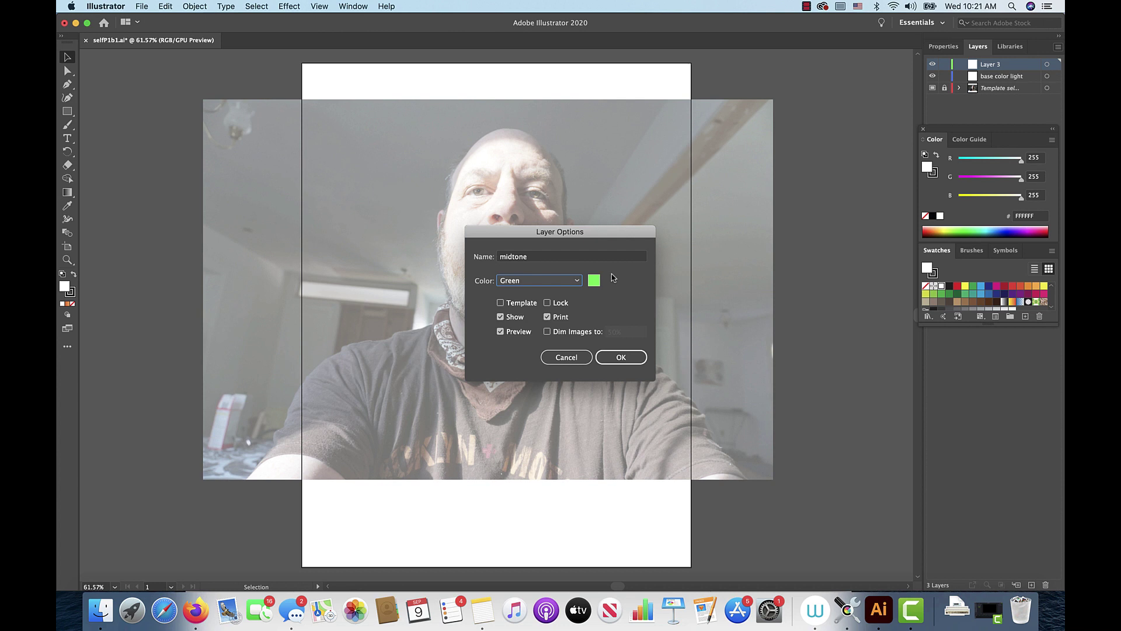
left_click(579, 281)
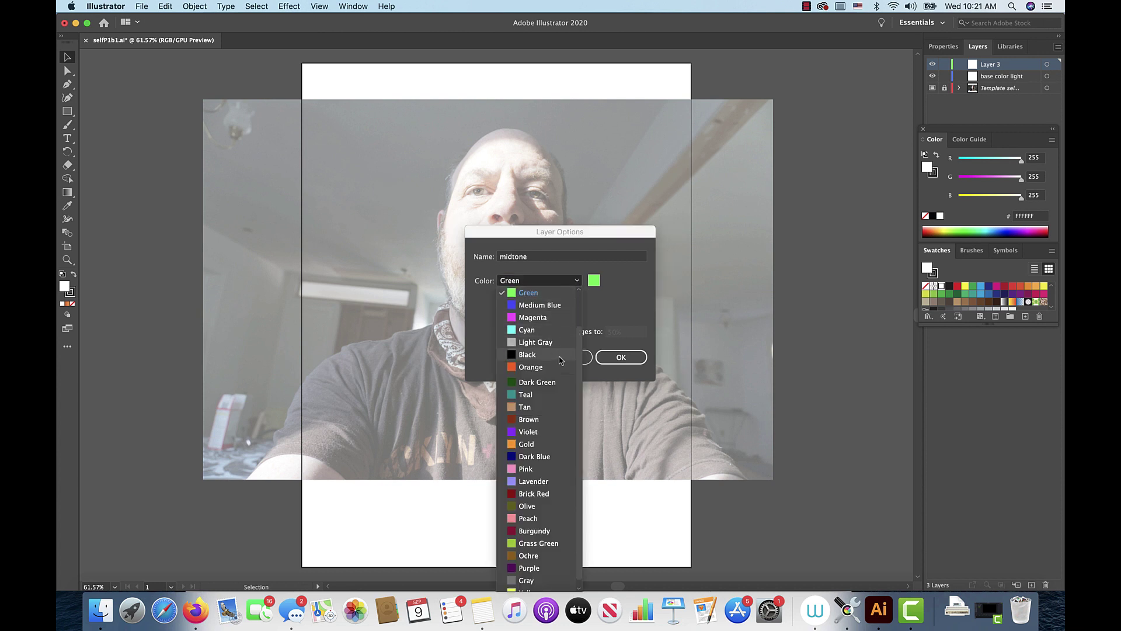
left_click(554, 455)
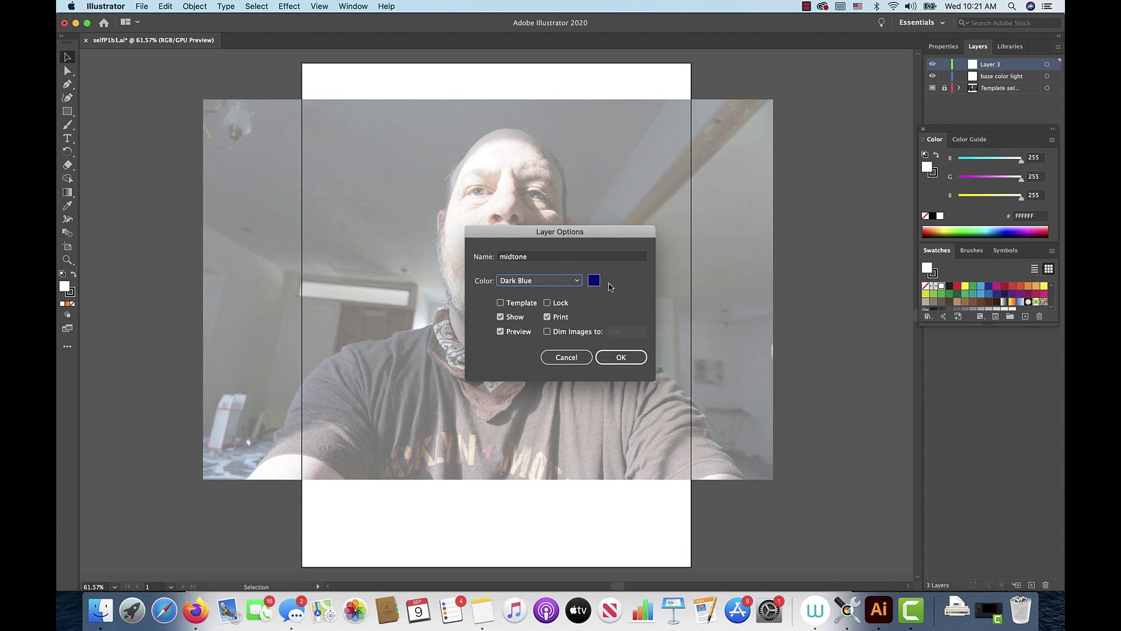
left_click(616, 357)
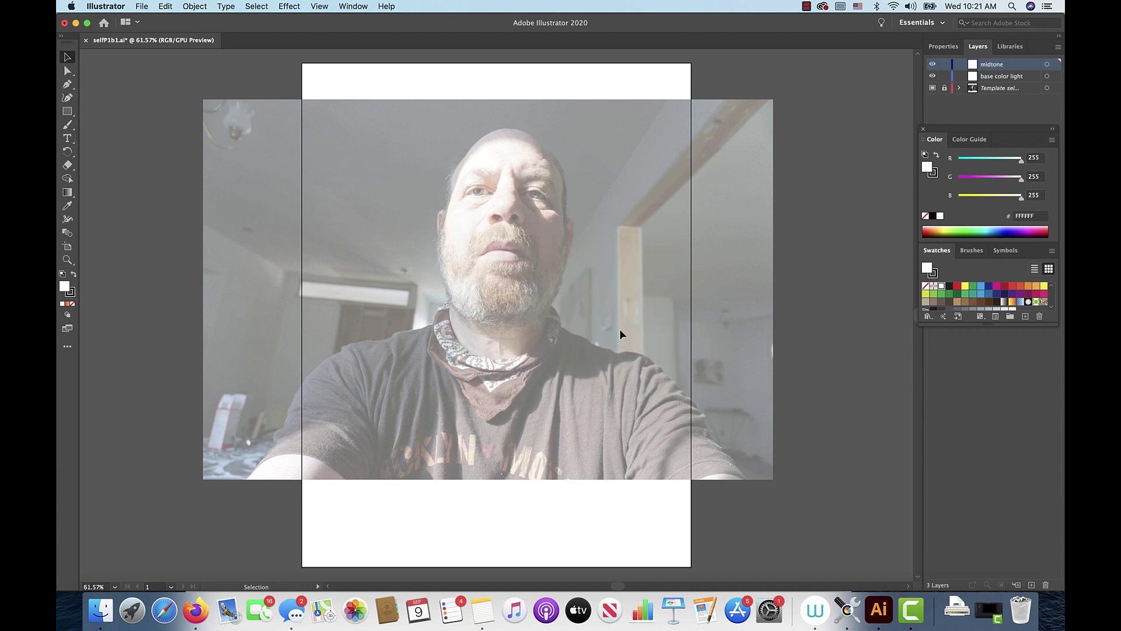
- Create a new layer named "darks" above the midtone layer with the layer color Burgundy
left_click(1058, 47)
left_click(1009, 53)
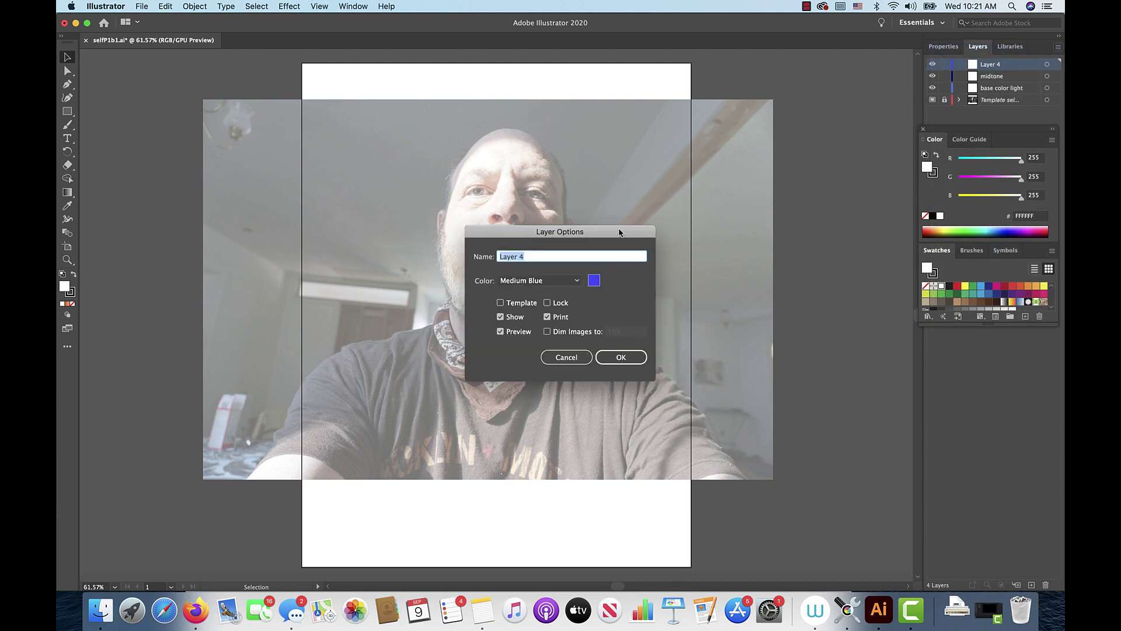
type("darks")
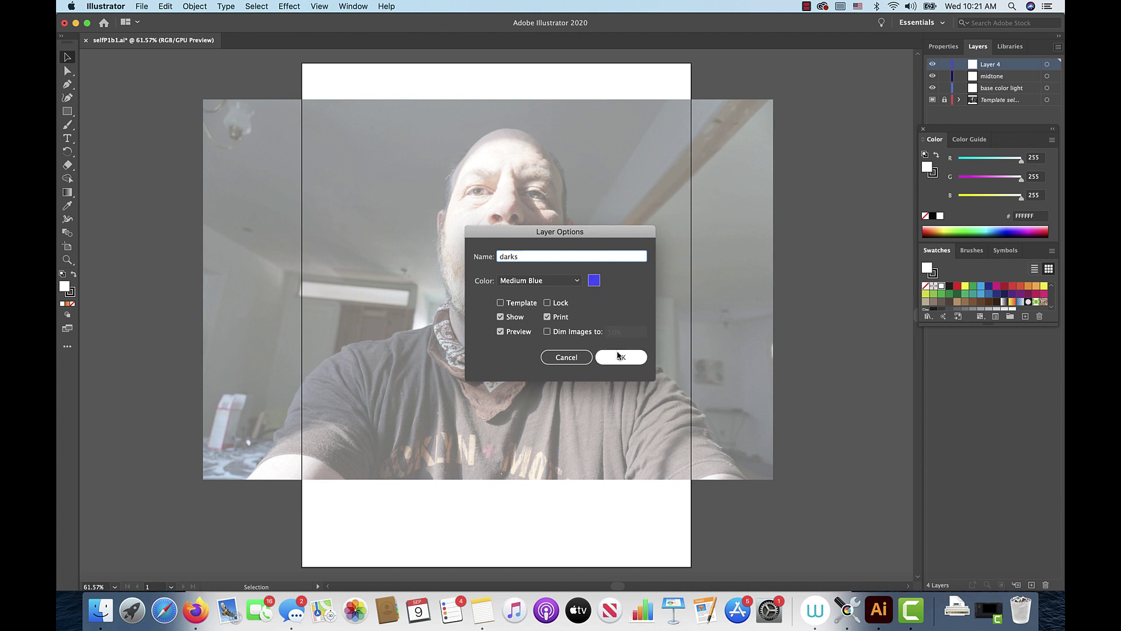
left_click(577, 282)
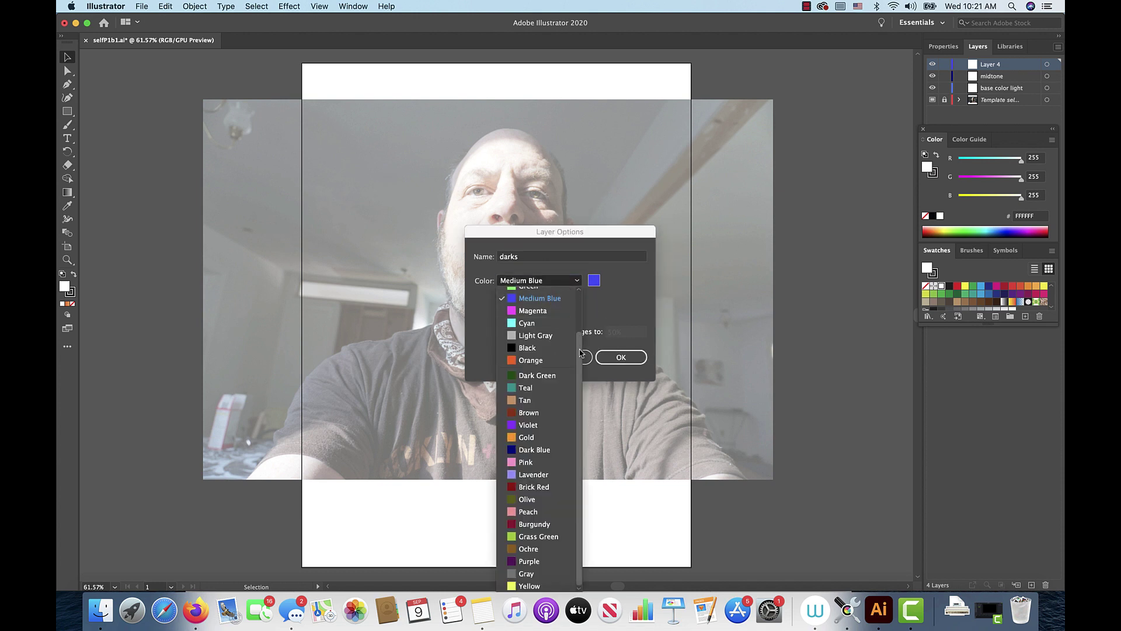
scroll(577, 362, "up", 3)
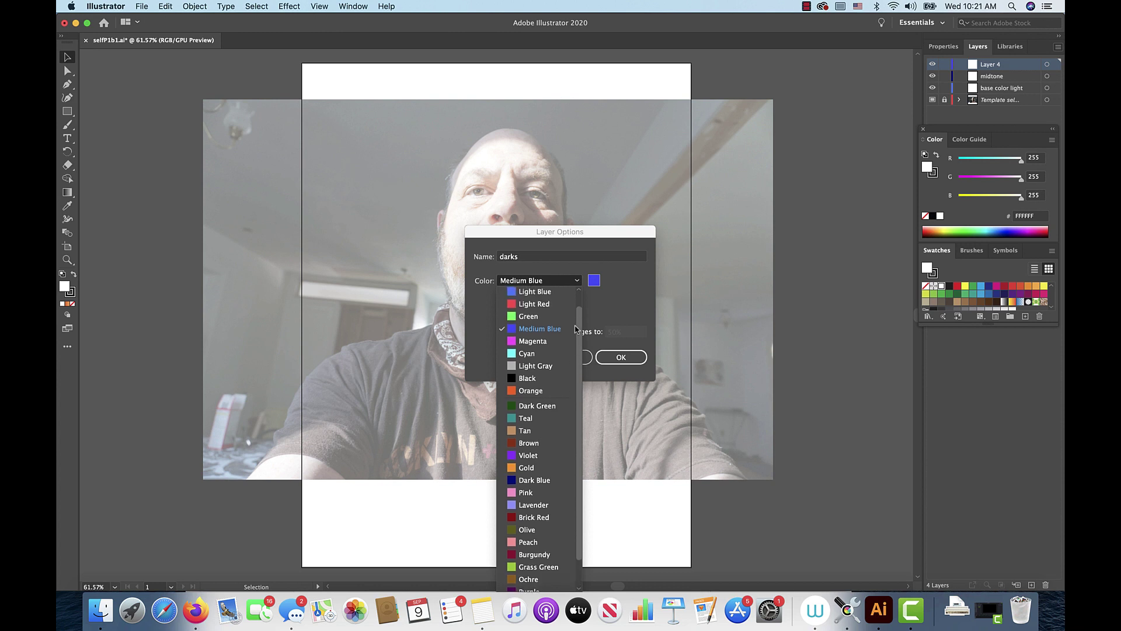
scroll(576, 323, "down", 3)
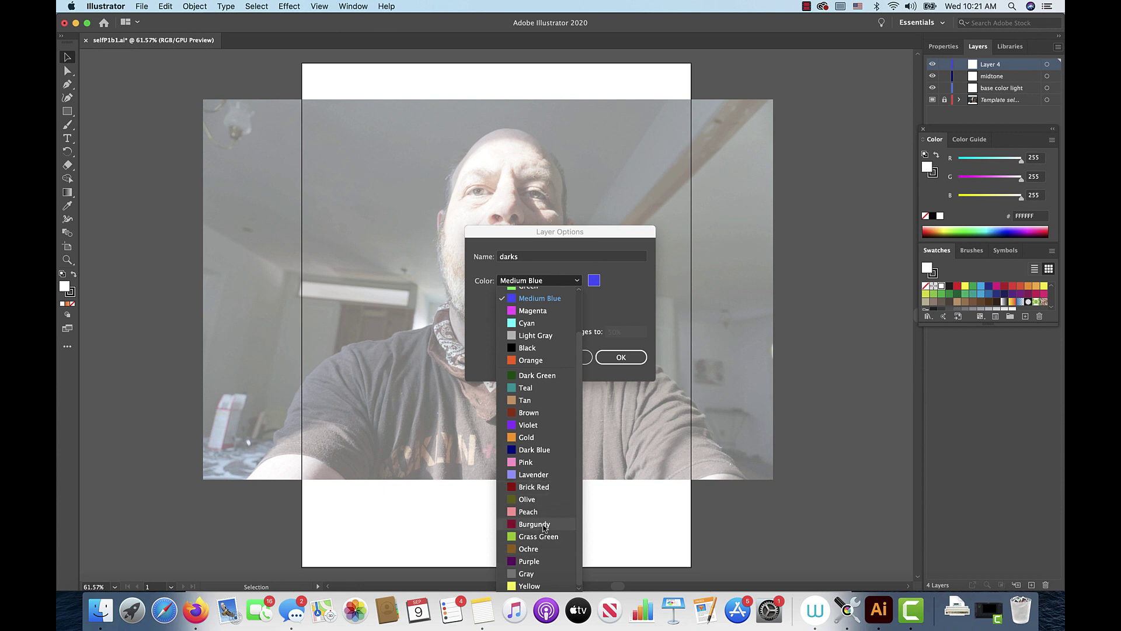
left_click(543, 526)
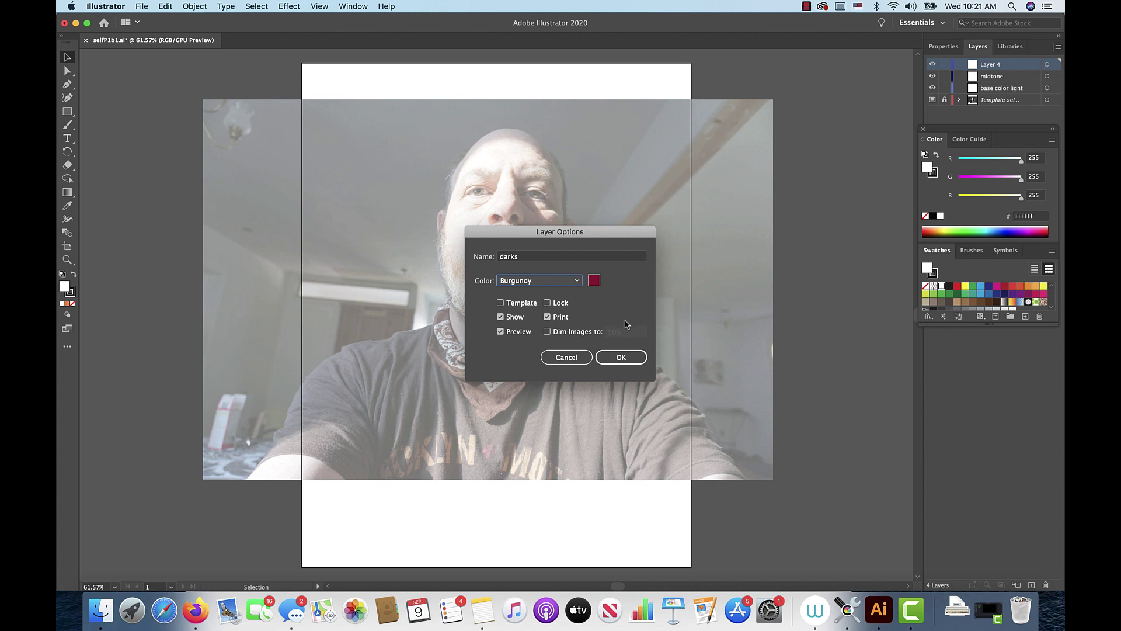
left_click(620, 354)
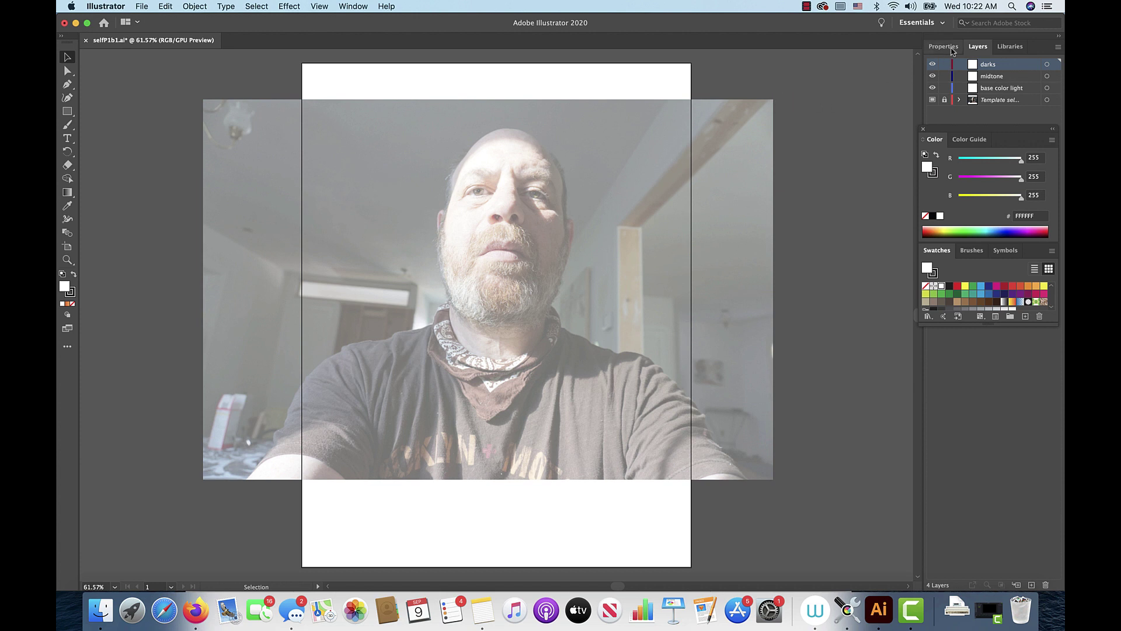
- Draw a rectangle about 349 × 523 pt over the head in the photo, on the base color light layer
left_click(1000, 87)
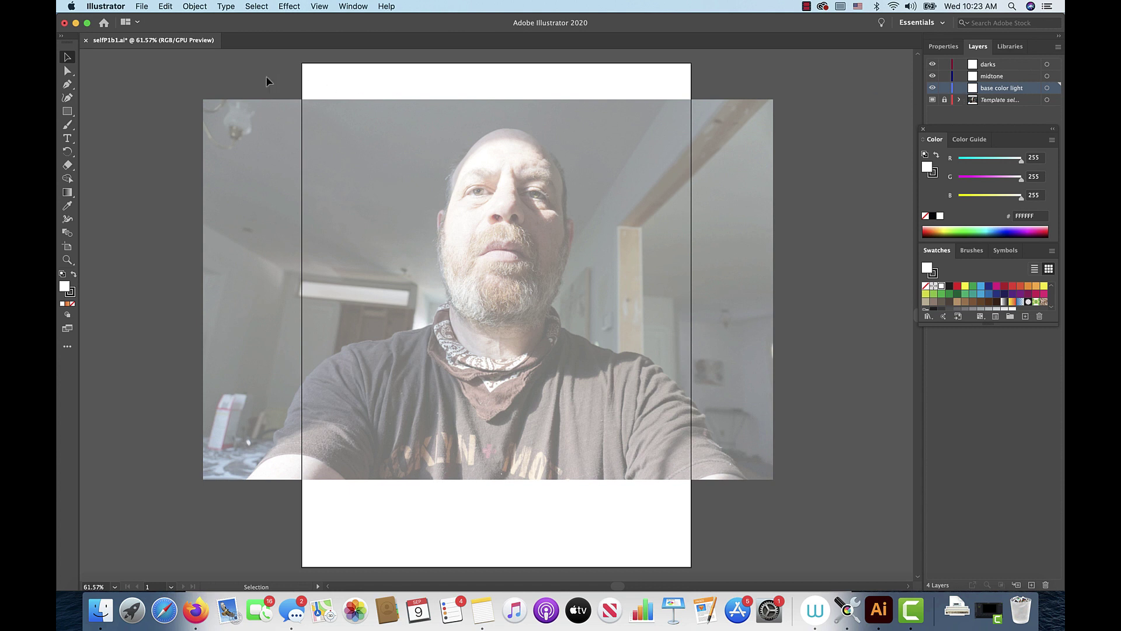
left_click(67, 111)
left_click(70, 113)
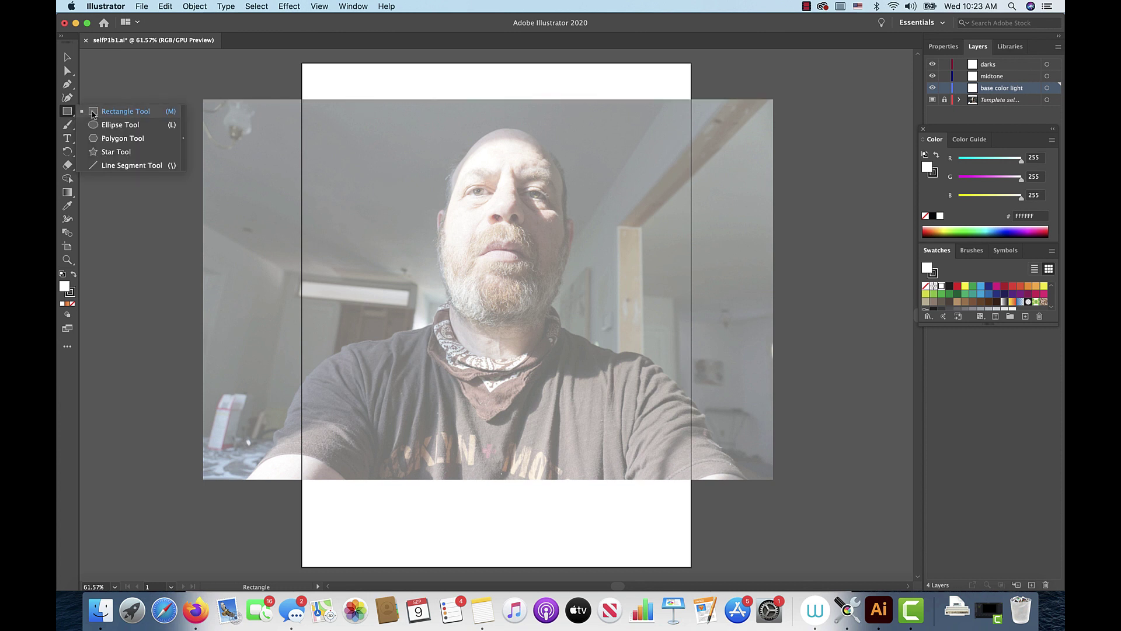
left_click(93, 113)
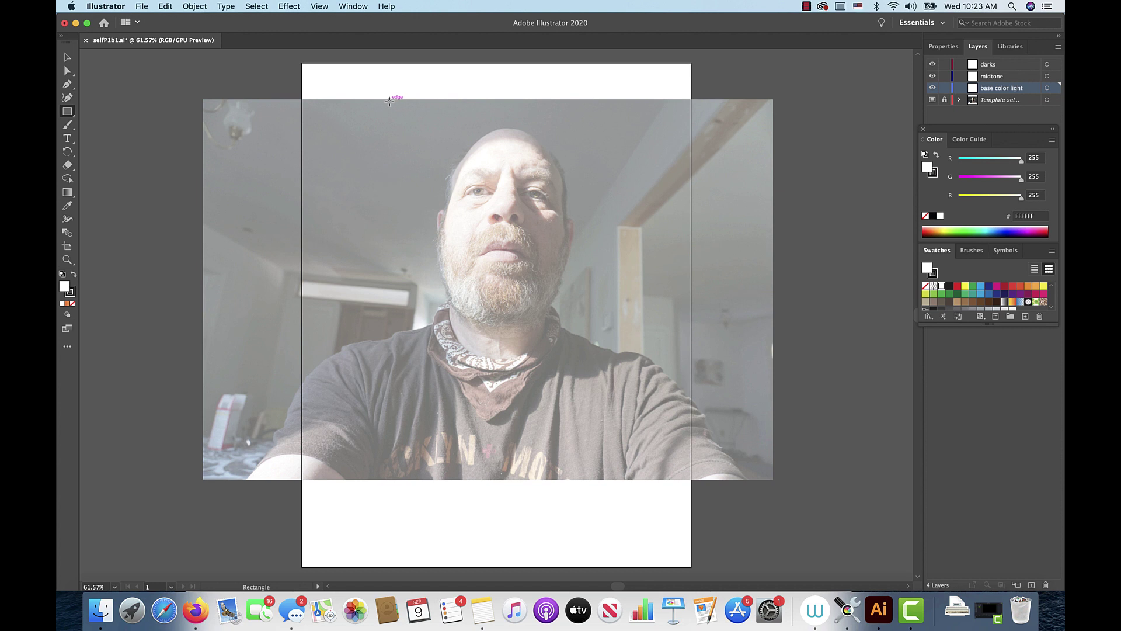
left_click_drag(390, 101, 612, 433)
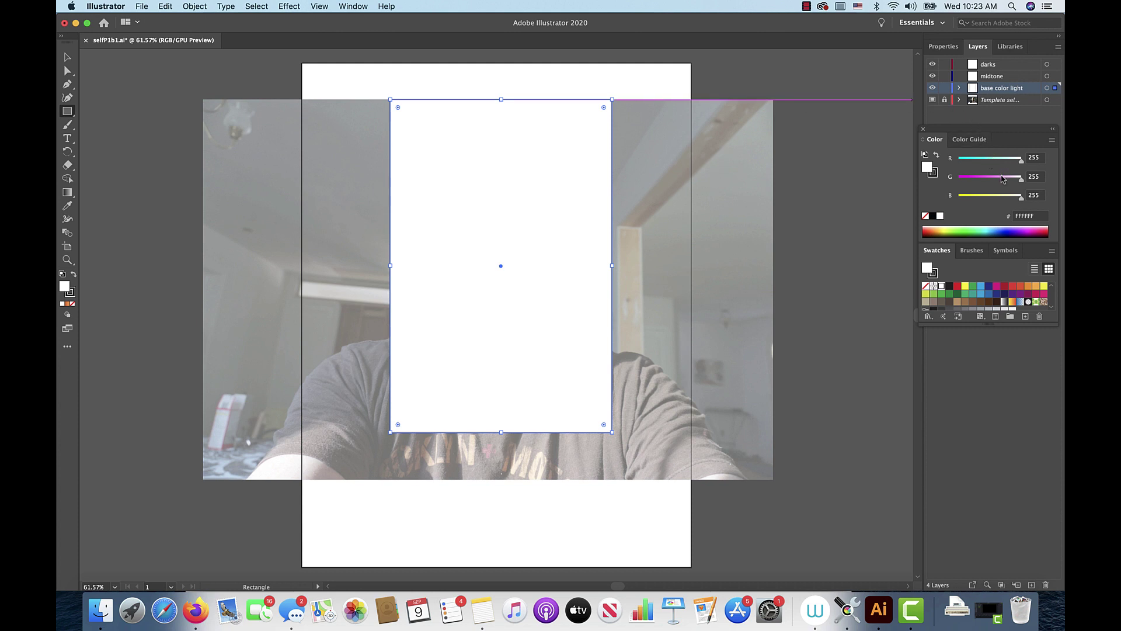
- Set the rectangle's fill to the pale cream F4F2D5
left_click_drag(1021, 183, 1014, 201)
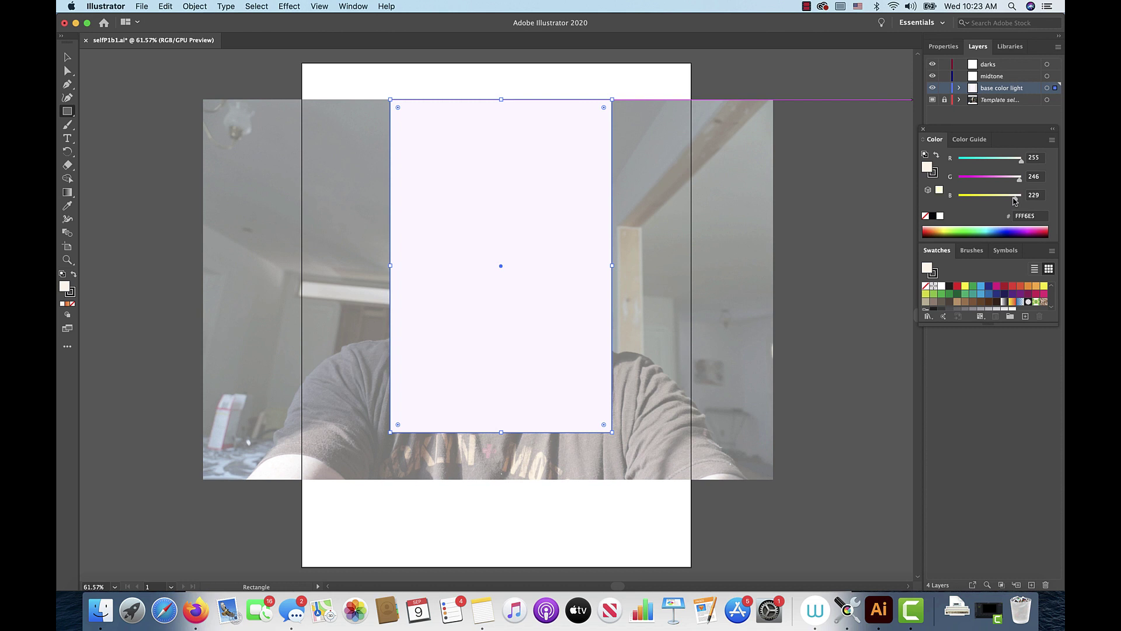
left_click_drag(1015, 200, 1013, 201)
left_click_drag(1021, 159, 1017, 165)
left_click_drag(1016, 179, 1010, 192)
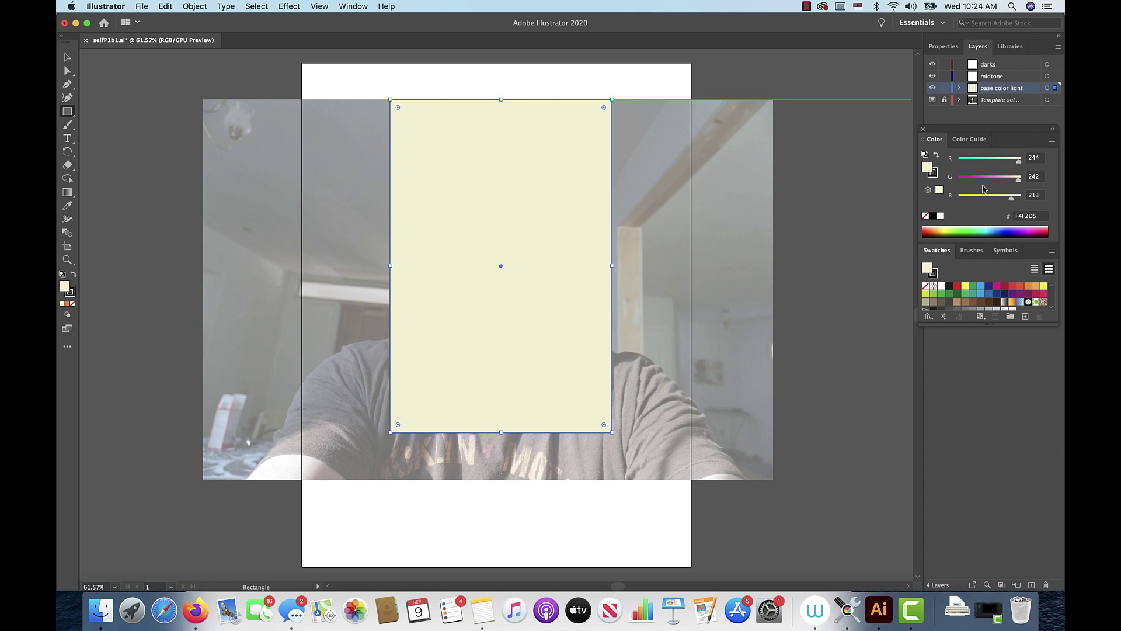
- Remove the rectangle's stroke
left_click(934, 174)
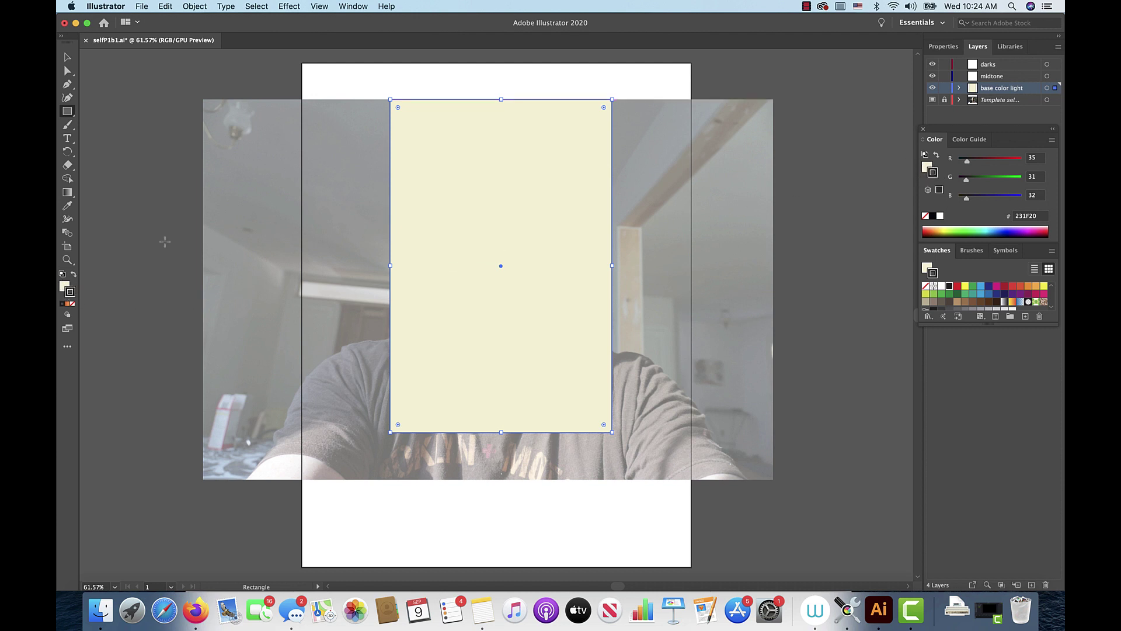
left_click(927, 168)
left_click(933, 174)
left_click(925, 217)
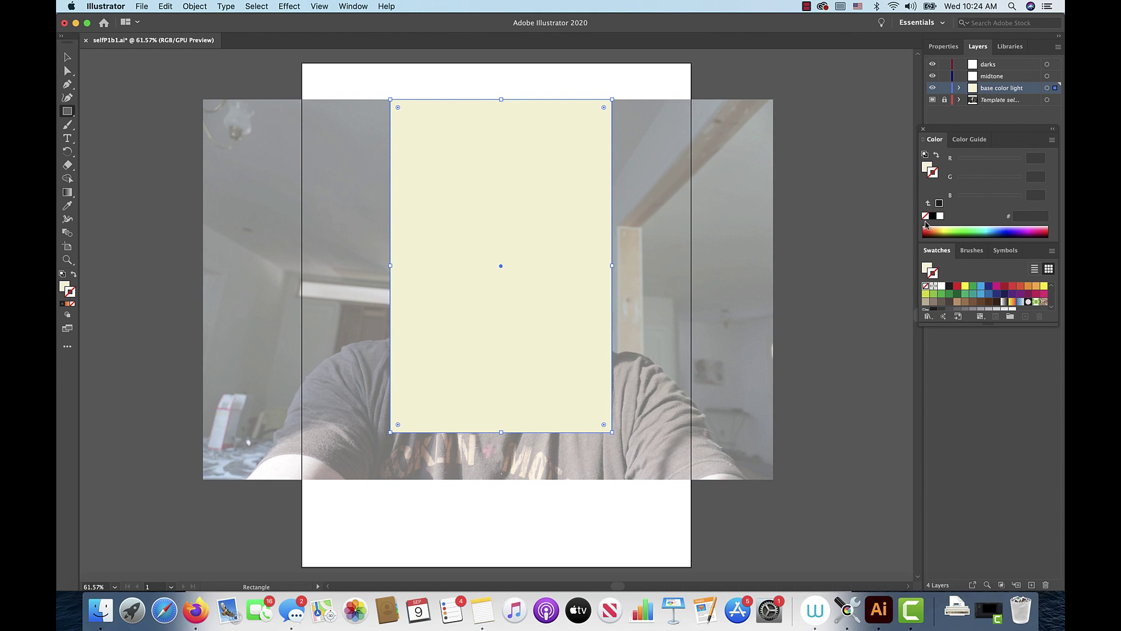
- Darken the rectangle's fill to the warmer cream EEE7C2 (R 238, G 231, B 194)
left_click(927, 170)
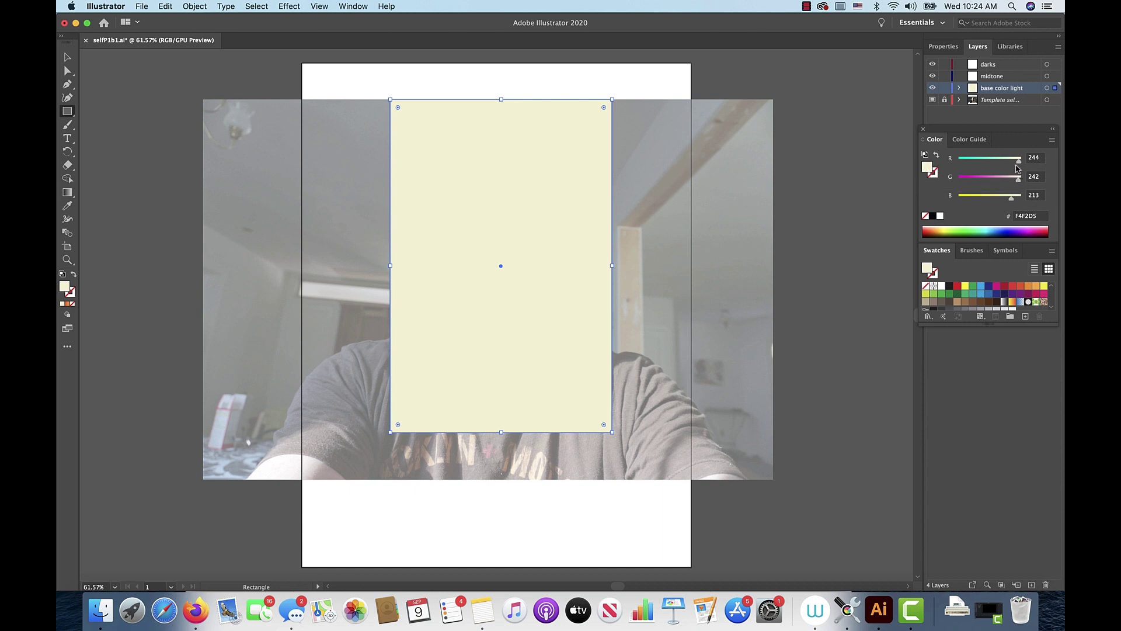
left_click_drag(1020, 160, 1017, 160)
left_click_drag(1017, 181, 1007, 201)
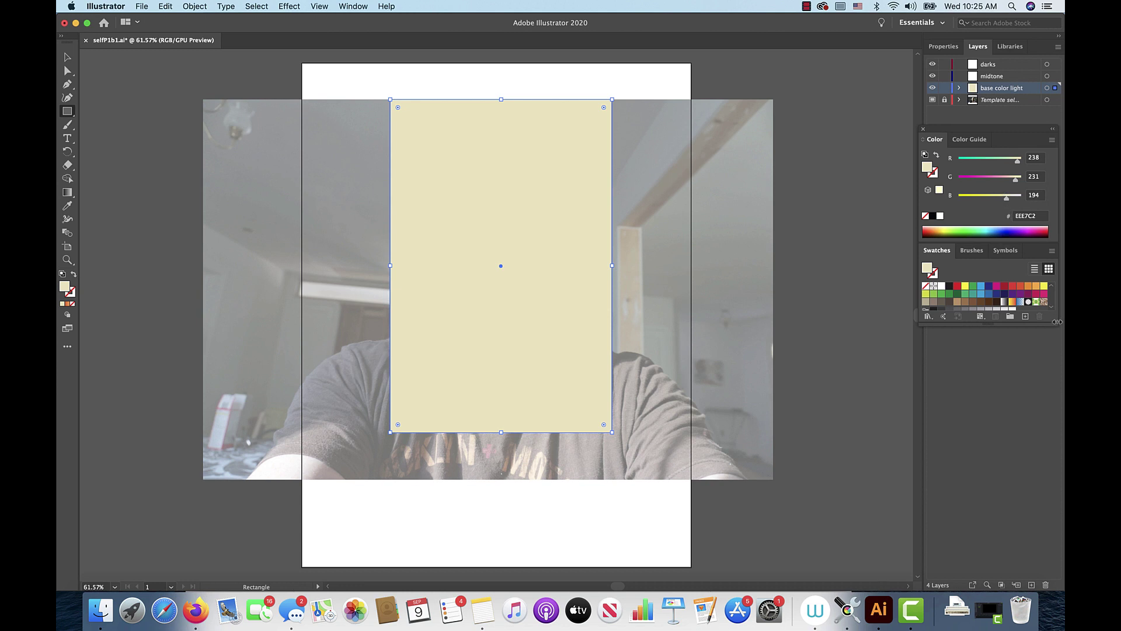
- Save the rectangle's cream fill as a new swatch after the pattern swatches
left_click_drag(1057, 321, 1055, 322)
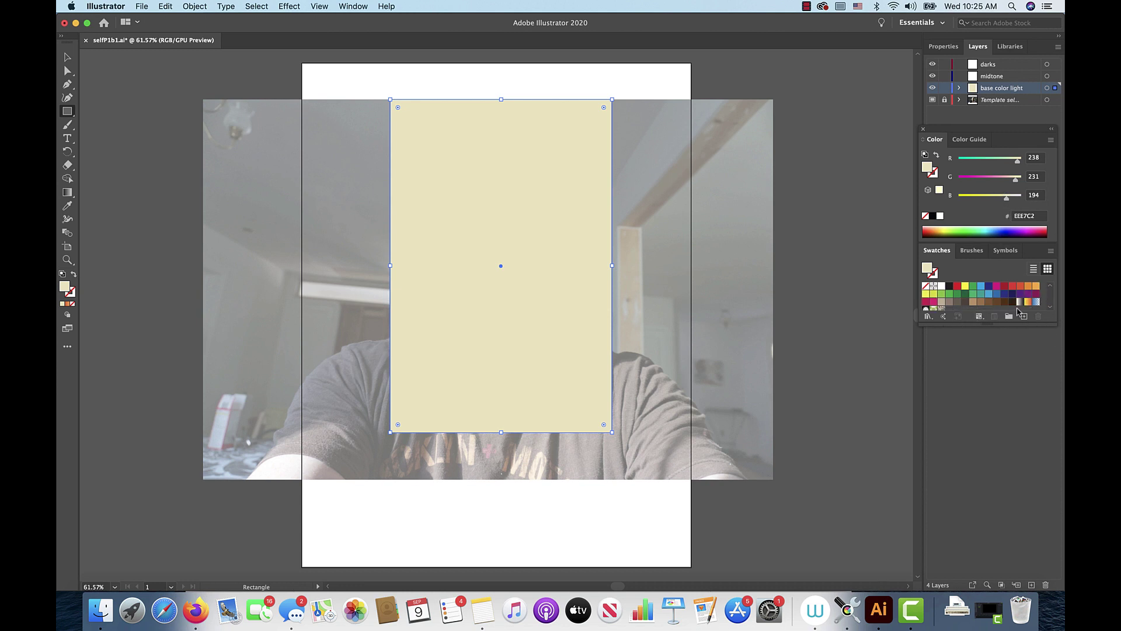
left_click(1051, 309)
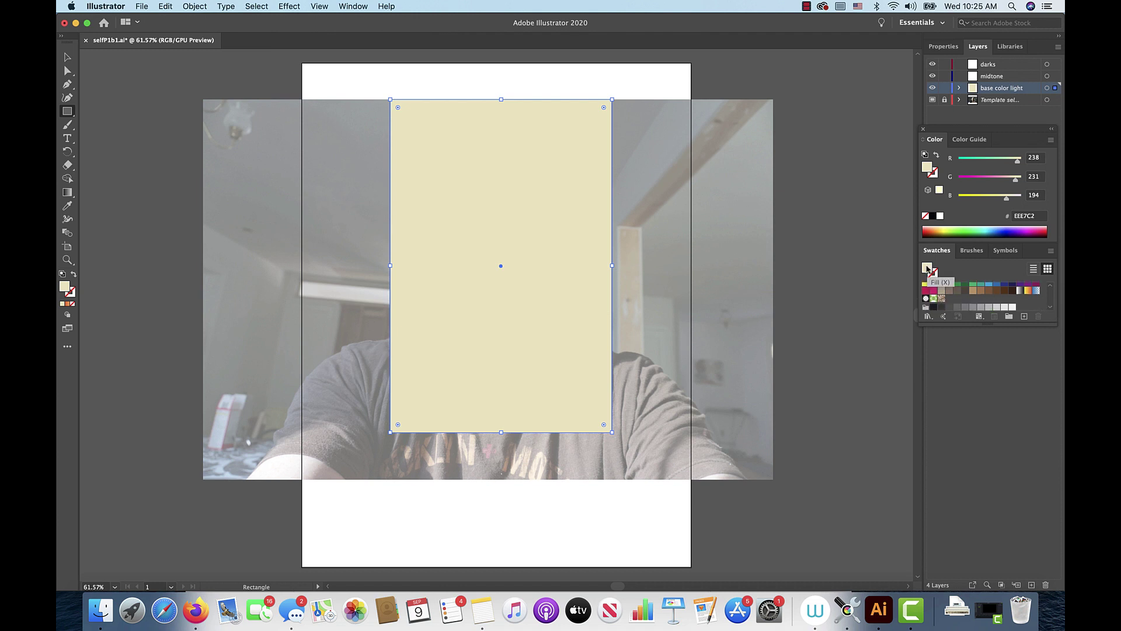
scroll(946, 289, "down", 2)
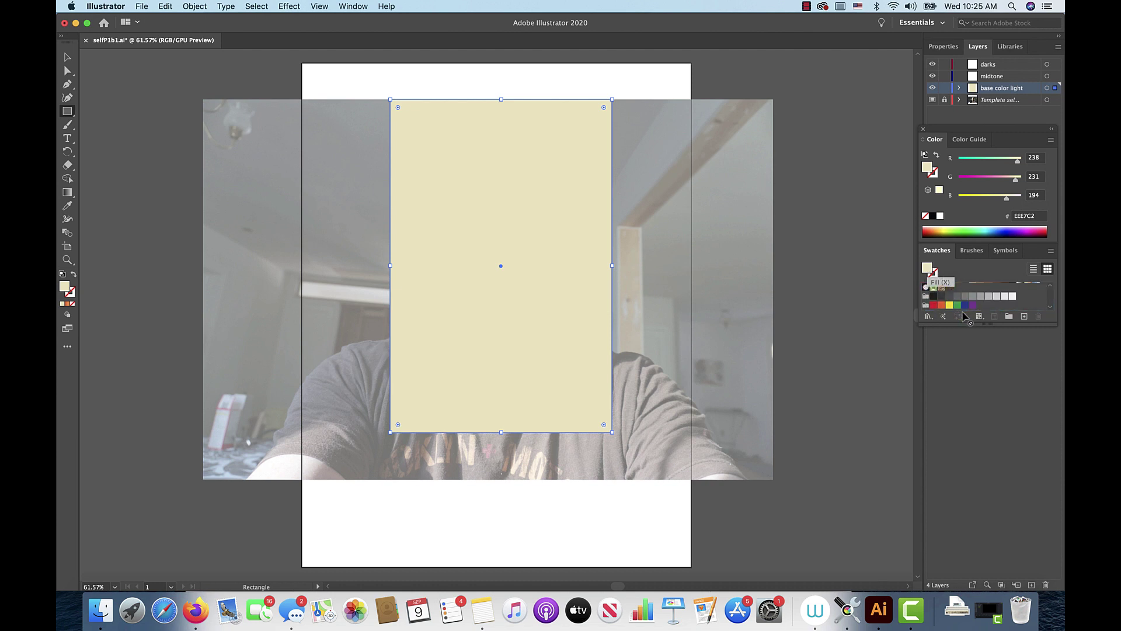
left_click_drag(962, 316, 958, 292)
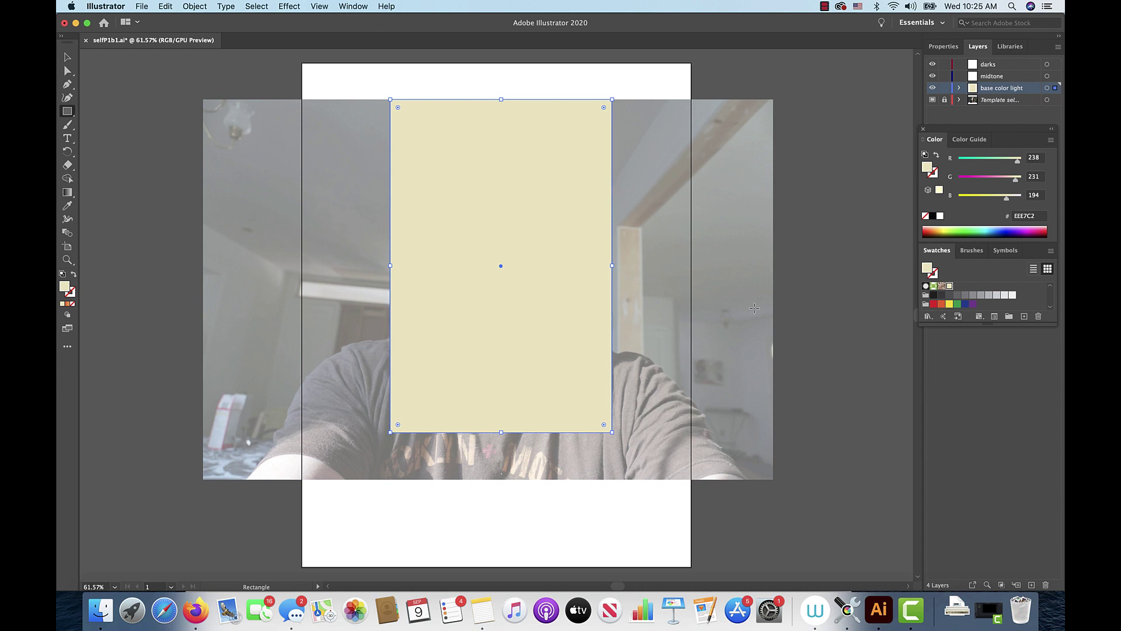
- Make the midtone layer active, deselect the rectangle, and mix a tan fill colour AE9259 (R 174, G 146, B 89)
left_click(1000, 76)
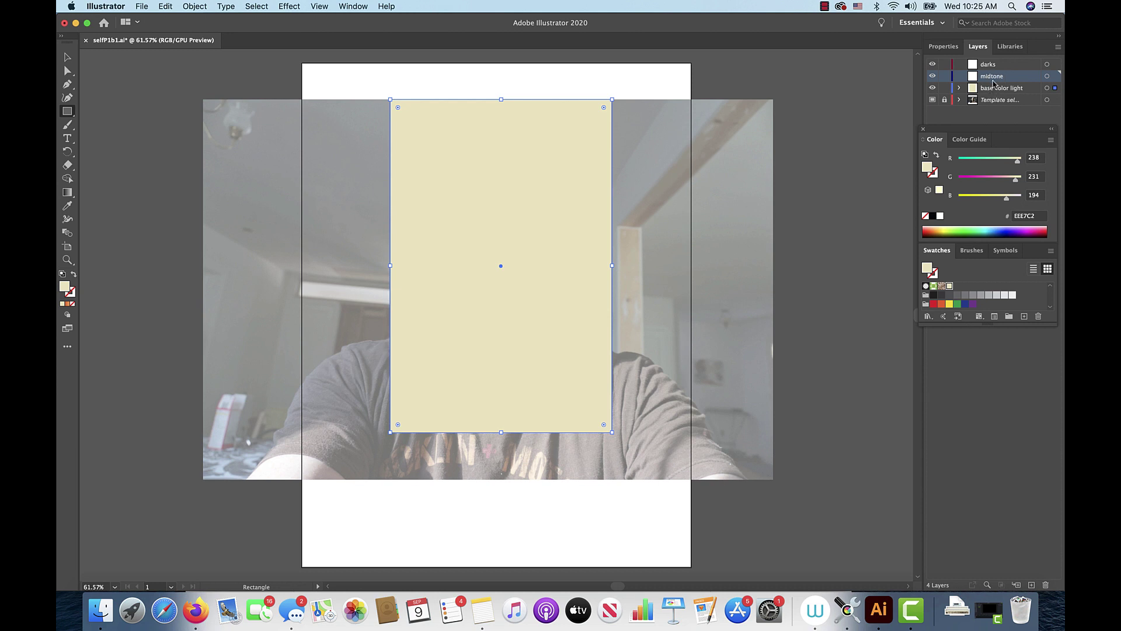
left_click(256, 7)
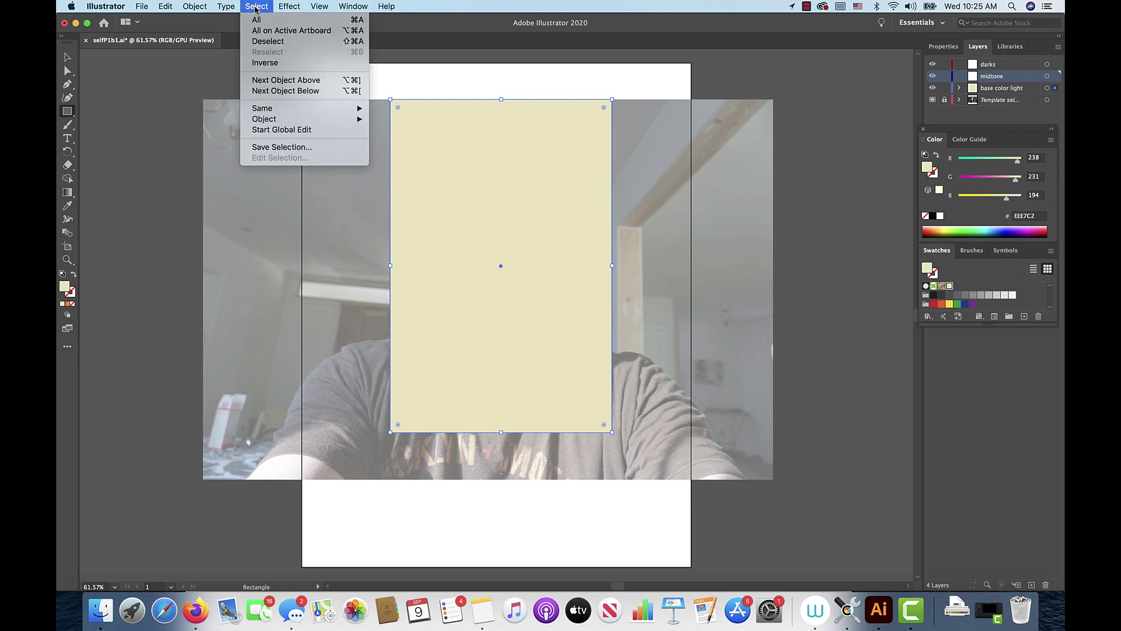
left_click(262, 42)
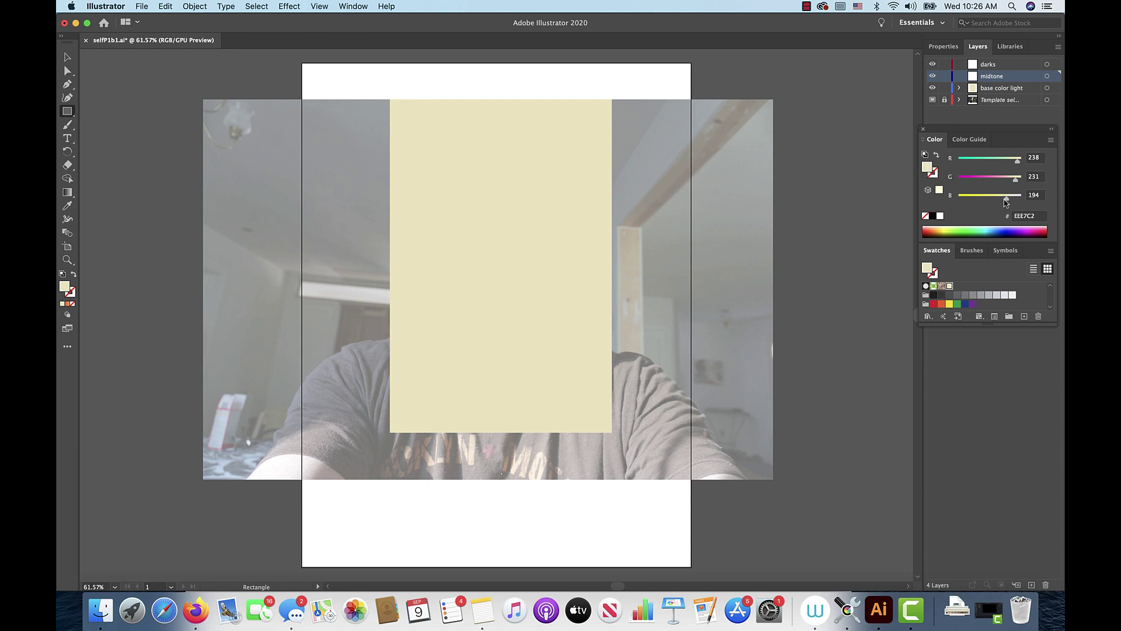
mouse_move(1004, 198)
left_mouse_down()
mouse_move(1015, 162)
mouse_move(997, 199)
left_mouse_up()
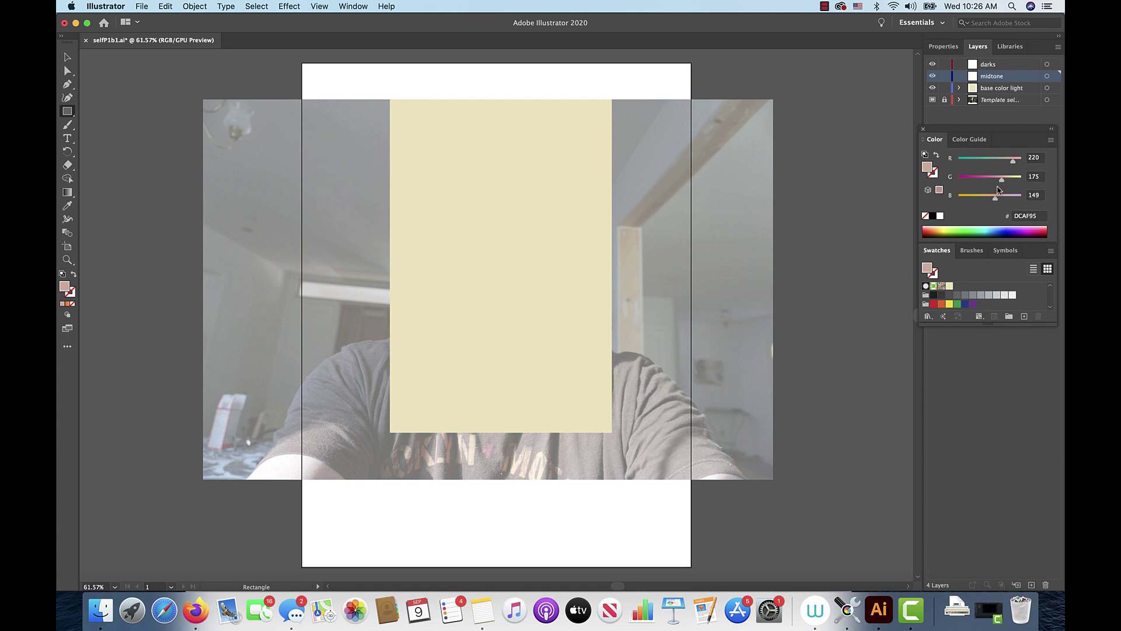
left_click_drag(996, 200, 990, 199)
left_click_drag(1013, 160, 981, 200)
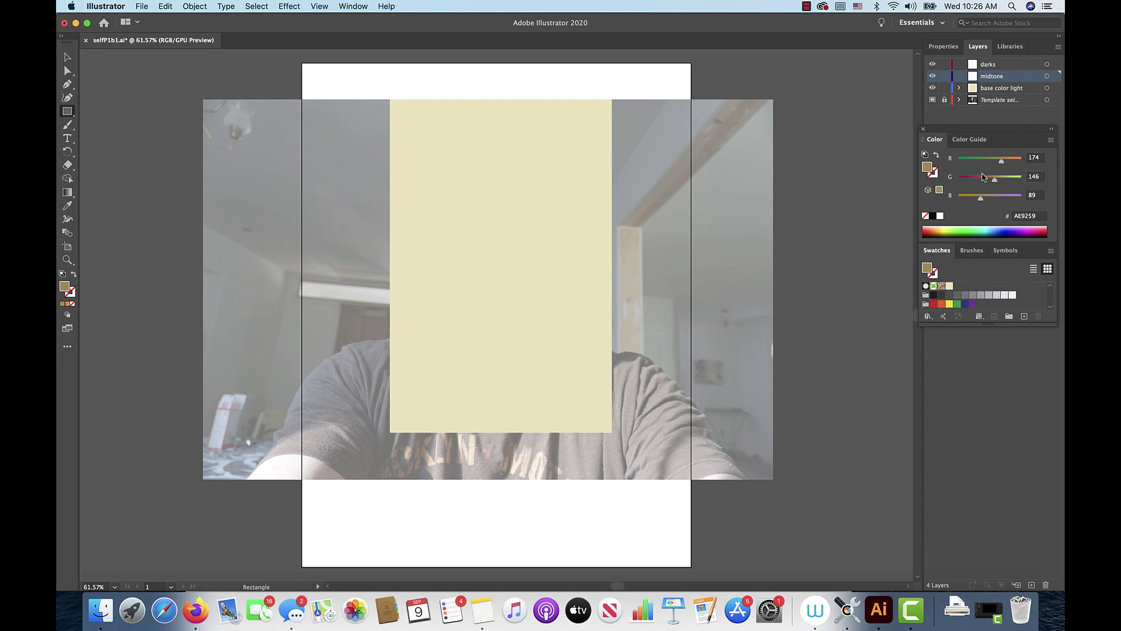
- Place a tan rectangle of 348.6726 × 523.3481 pt on the midtone layer, starting over the left part of the photo
scroll(838, 186, "up", 10)
scroll(838, 186, "left", 7)
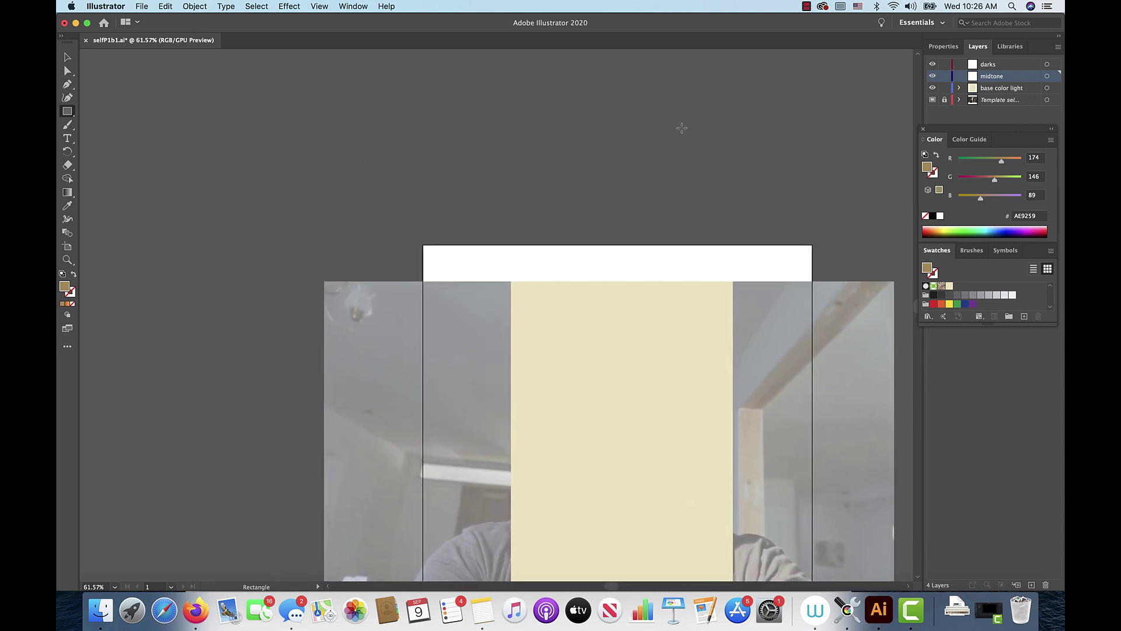
scroll(384, 221, "down", 15)
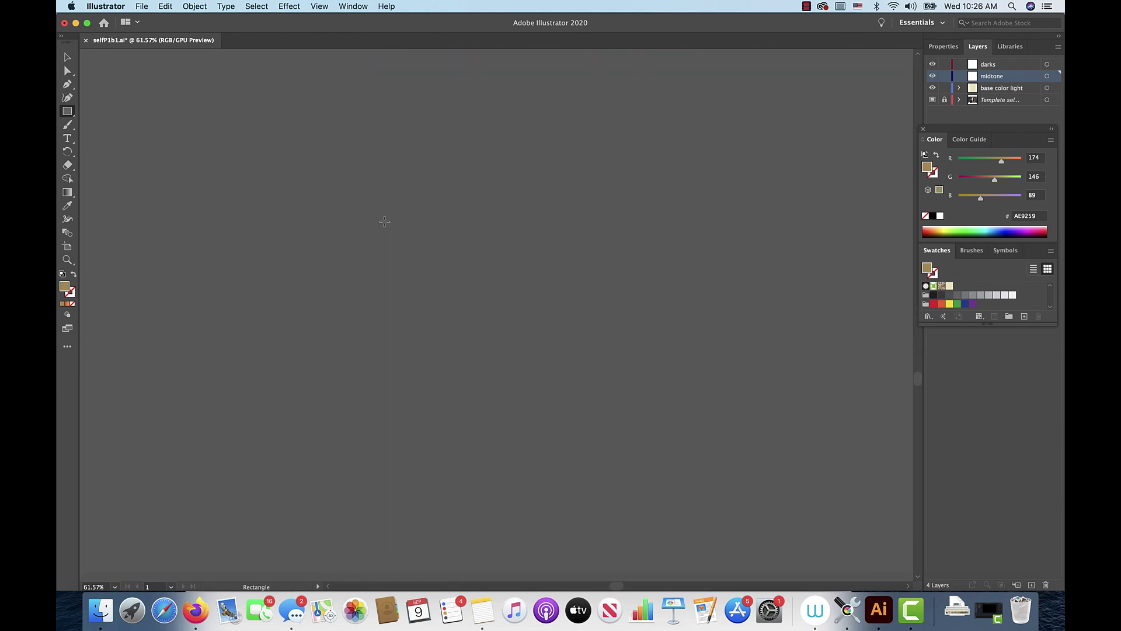
scroll(385, 221, "up", 15)
right_click(384, 223)
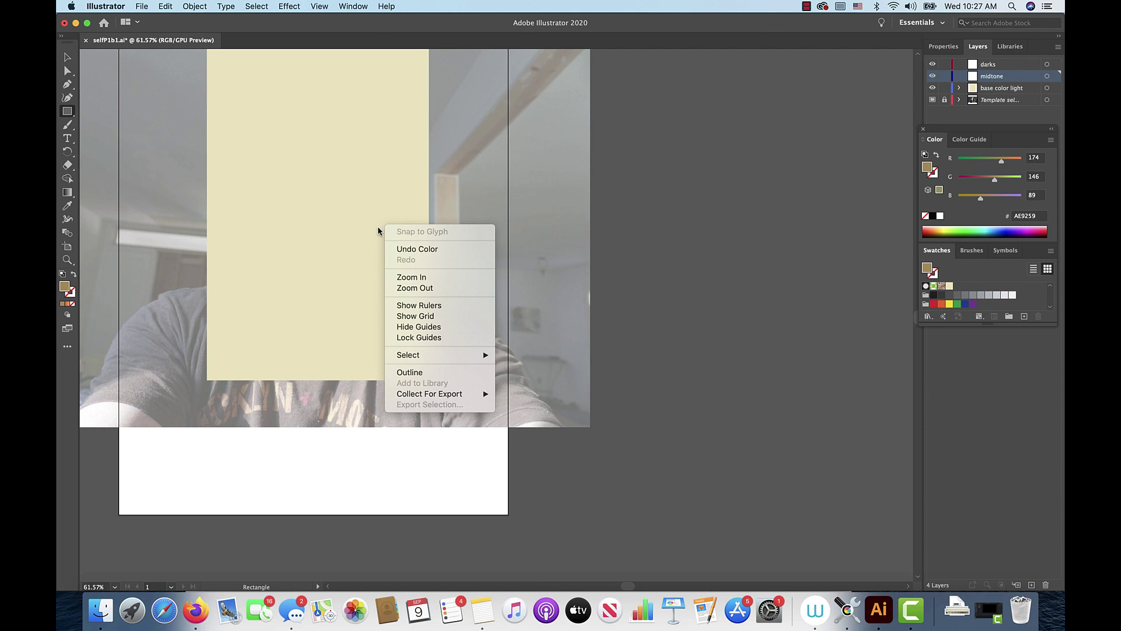
left_click(378, 231)
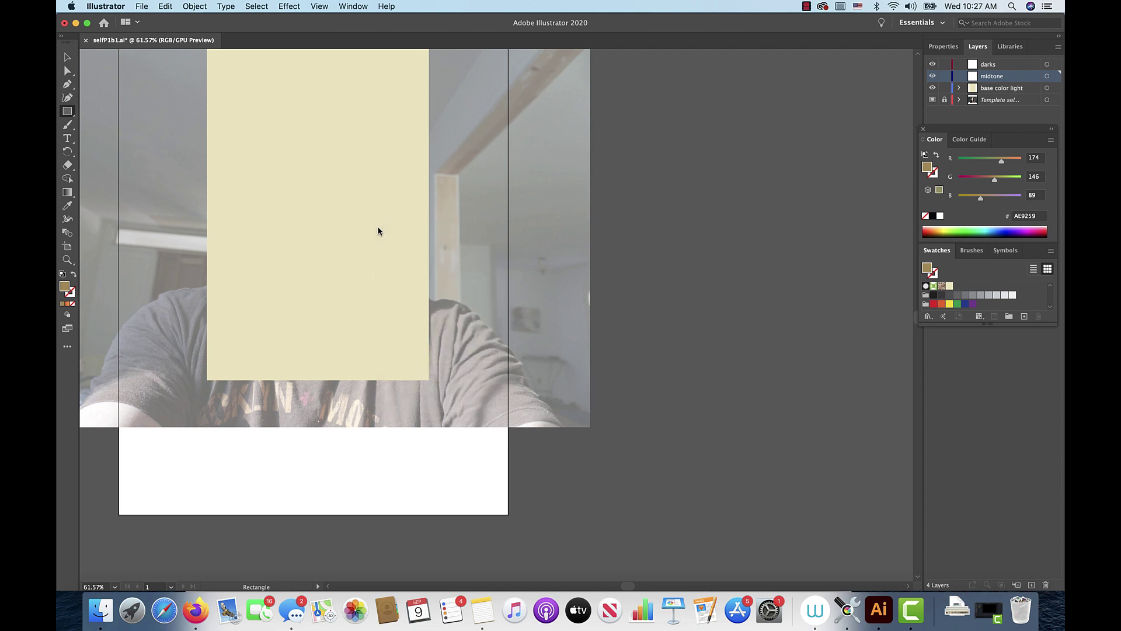
scroll(378, 230, "left", 10)
left_click(378, 231)
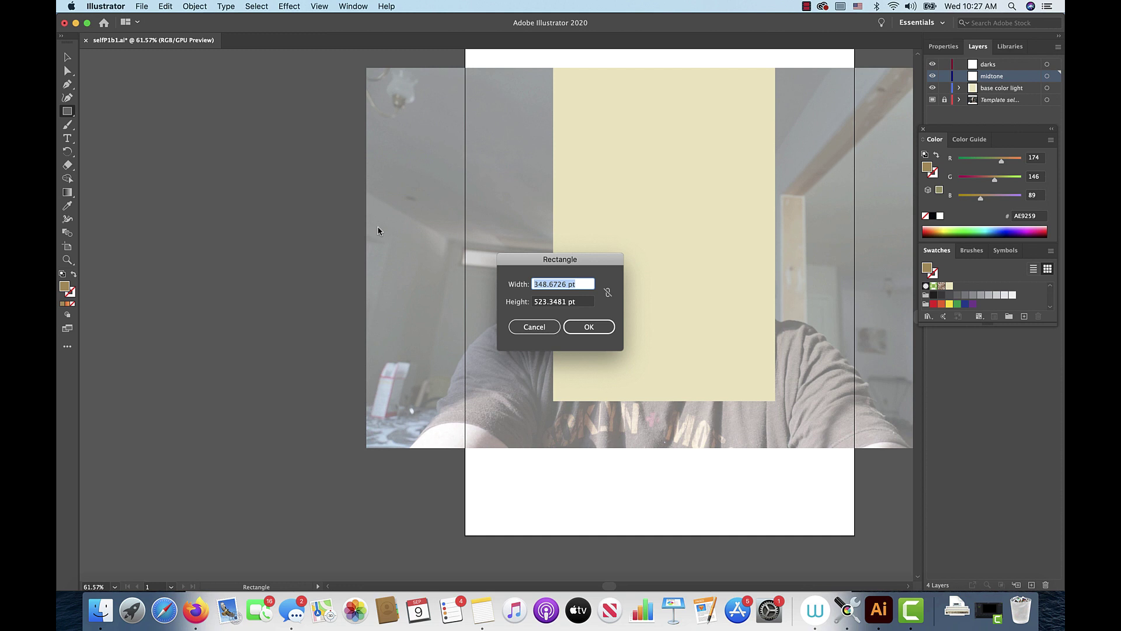
left_click(588, 326)
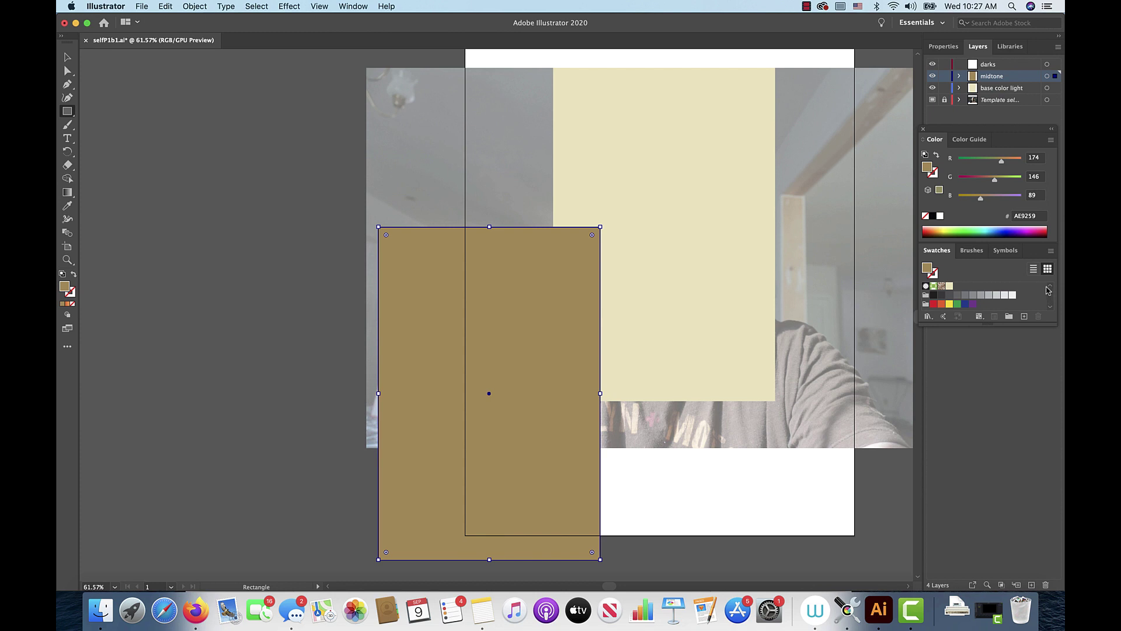
- Save the tan fill as a swatch beside the cream one and delete the tan rectangle
mouse_move(929, 271)
left_mouse_down()
mouse_move(964, 289)
mouse_move(958, 310)
left_mouse_up()
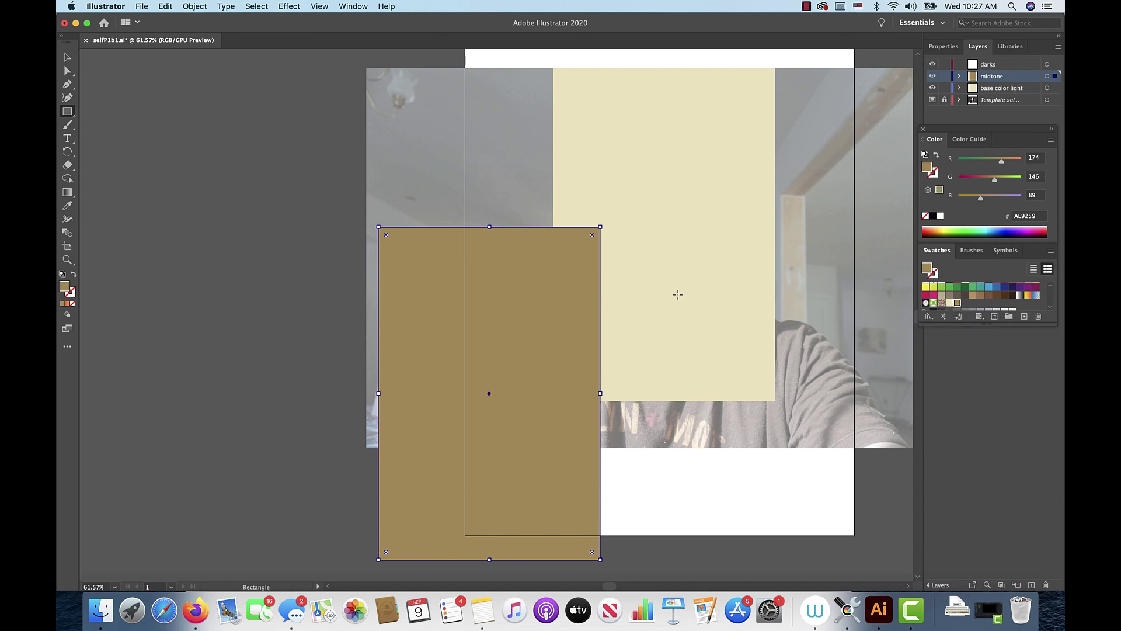
key("Delete")
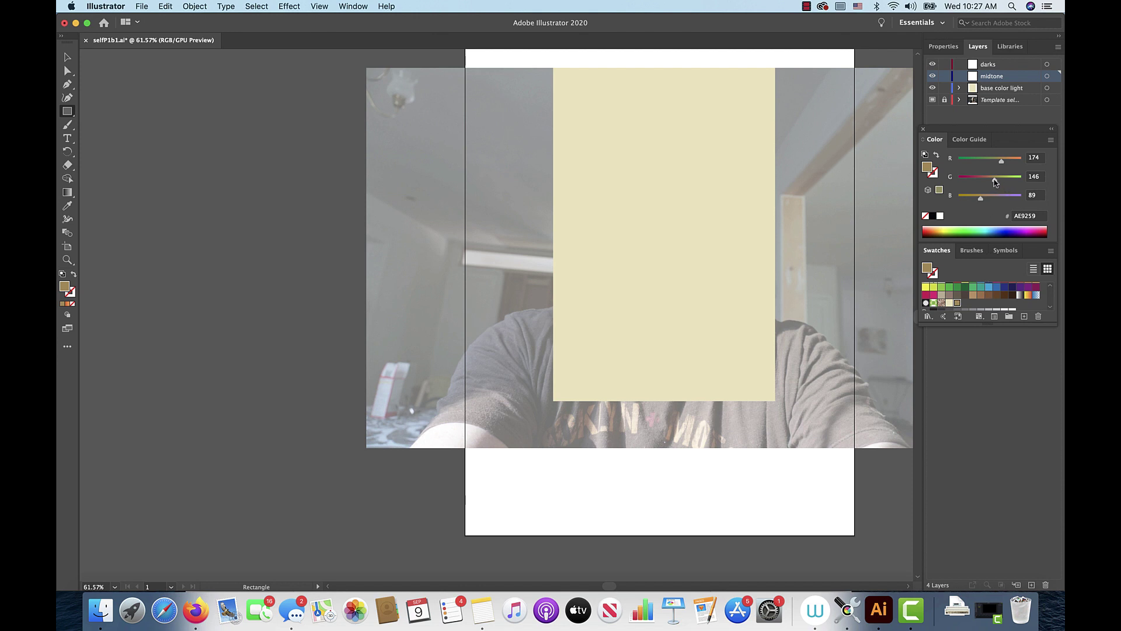
- Mix a dark brown fill 7E5F46 (R 126, G 95, B 70) and save it as a swatch beside the tan one
mouse_move(995, 182)
left_mouse_down()
mouse_move(985, 183)
mouse_move(990, 162)
left_mouse_up()
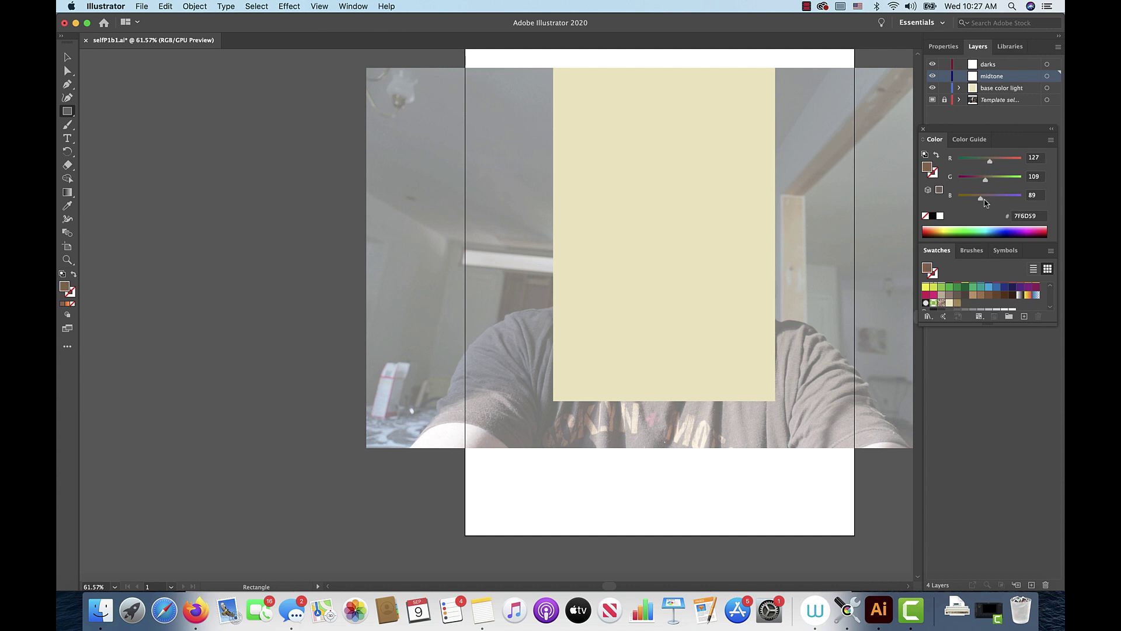
left_click_drag(985, 202, 986, 183)
left_click_drag(991, 163, 990, 163)
left_click_drag(927, 269, 958, 291)
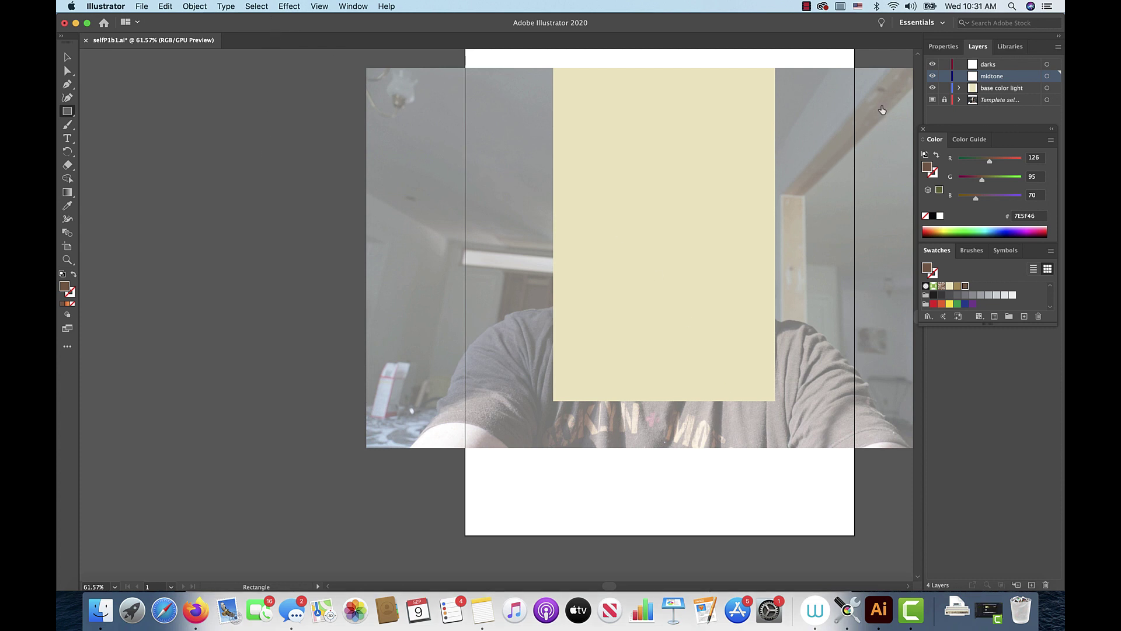
- In the Pencil tool's options, set fidelity to fully Accurate, enable filling new pencil strokes, and turn off Keep selected
left_click(72, 125)
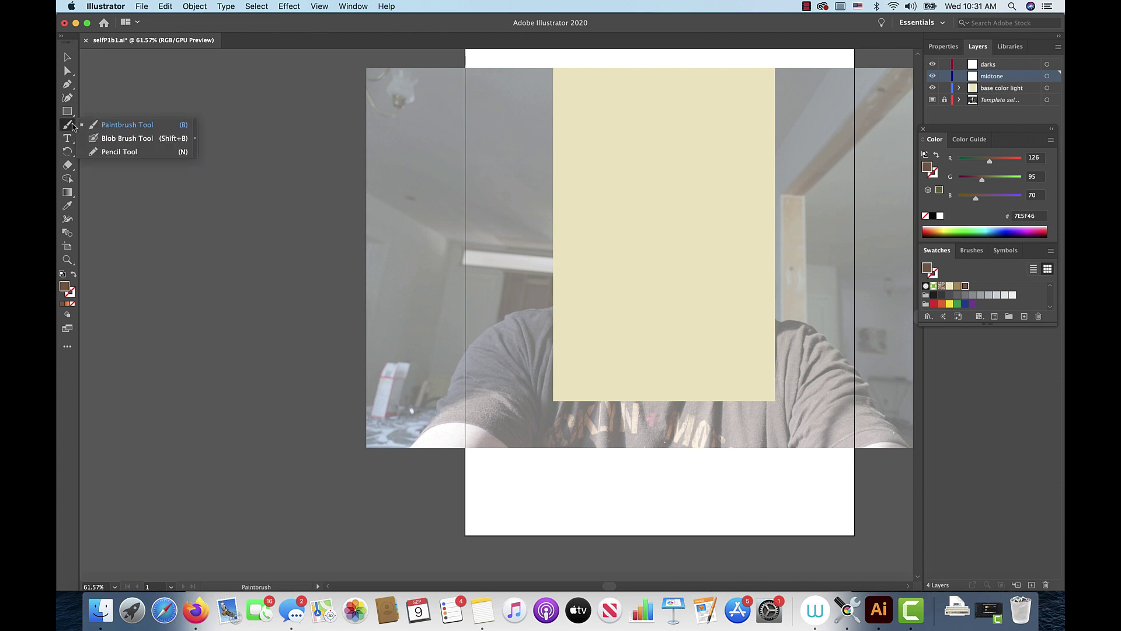
left_click(112, 151)
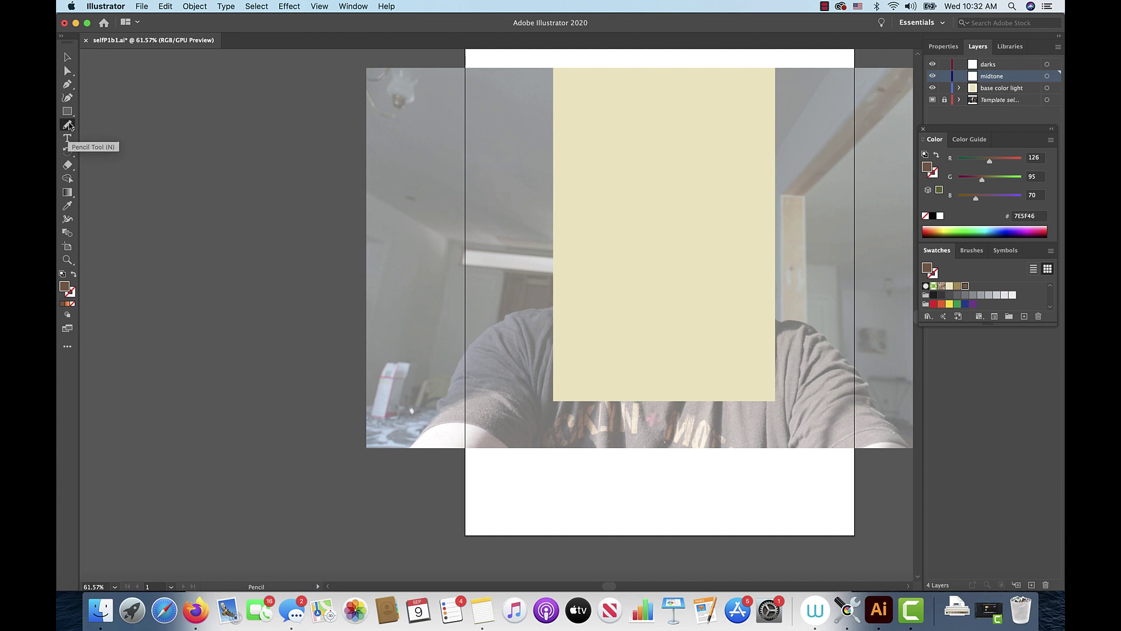
double_click(67, 126)
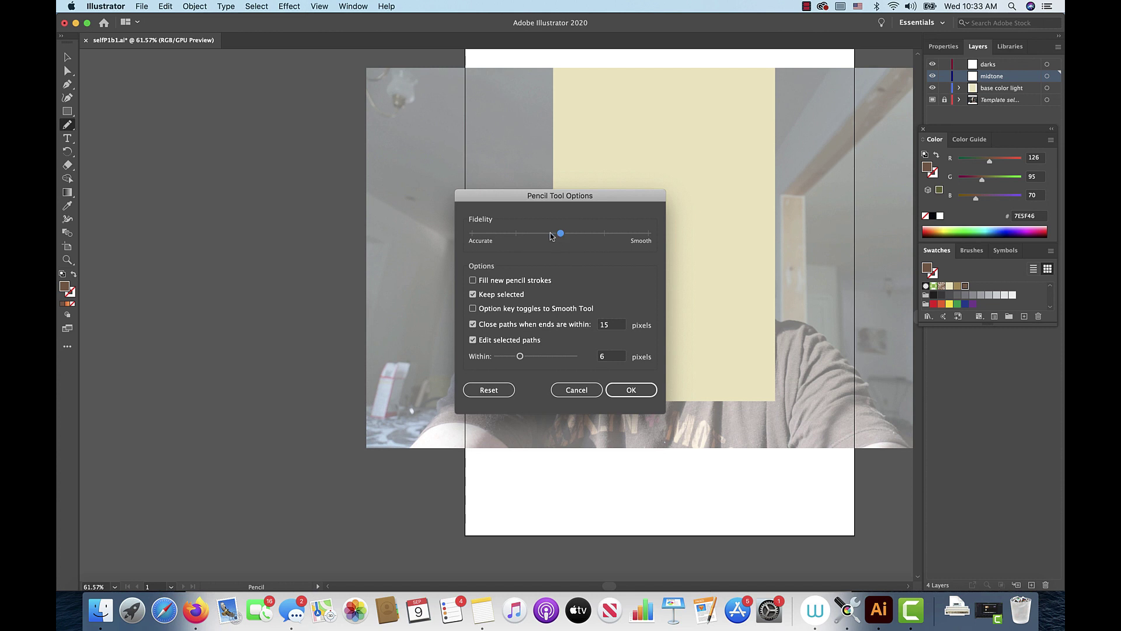
left_click_drag(551, 236, 448, 235)
left_click(473, 281)
left_click(473, 295)
- Set the Pencil tool to close paths within 10 pixels and edit selected paths within 10 pixels, and apply the options
left_click(611, 328)
double_click(605, 326)
type("10")
left_click(480, 345)
left_click(523, 341)
left_click(522, 341)
left_click(523, 342)
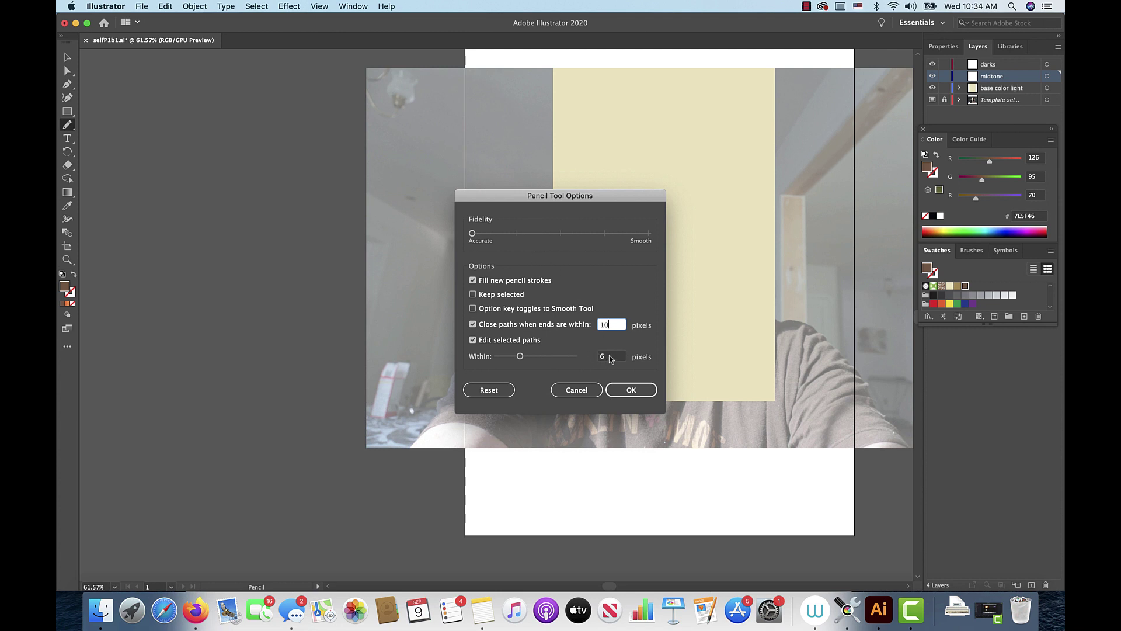
left_click(608, 357)
key("BackSpace")
type("10")
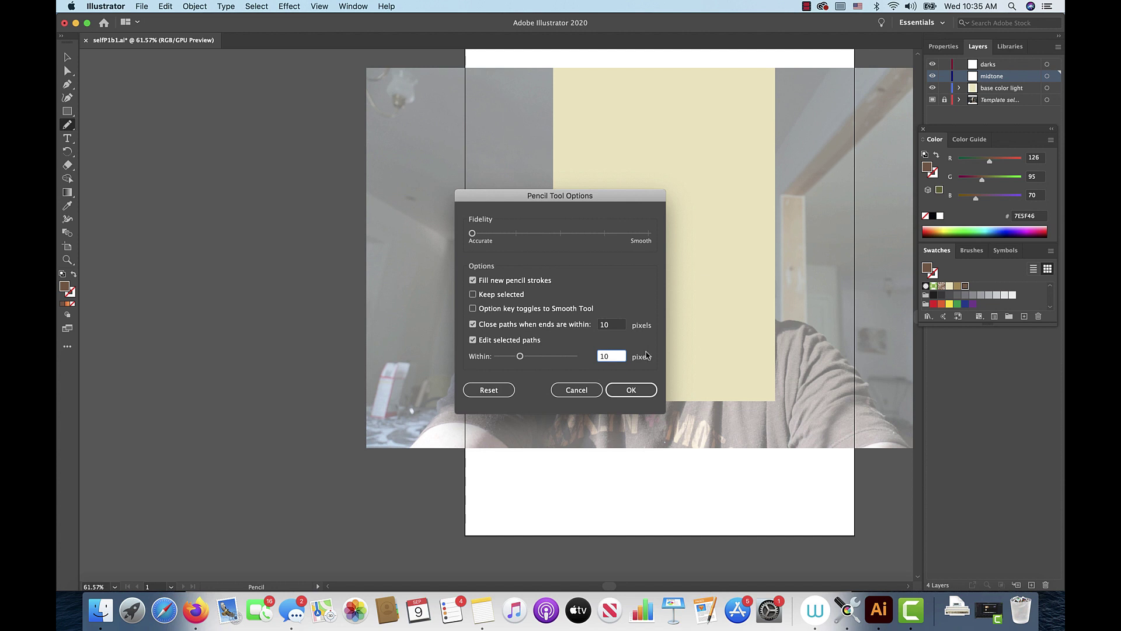
left_click(641, 390)
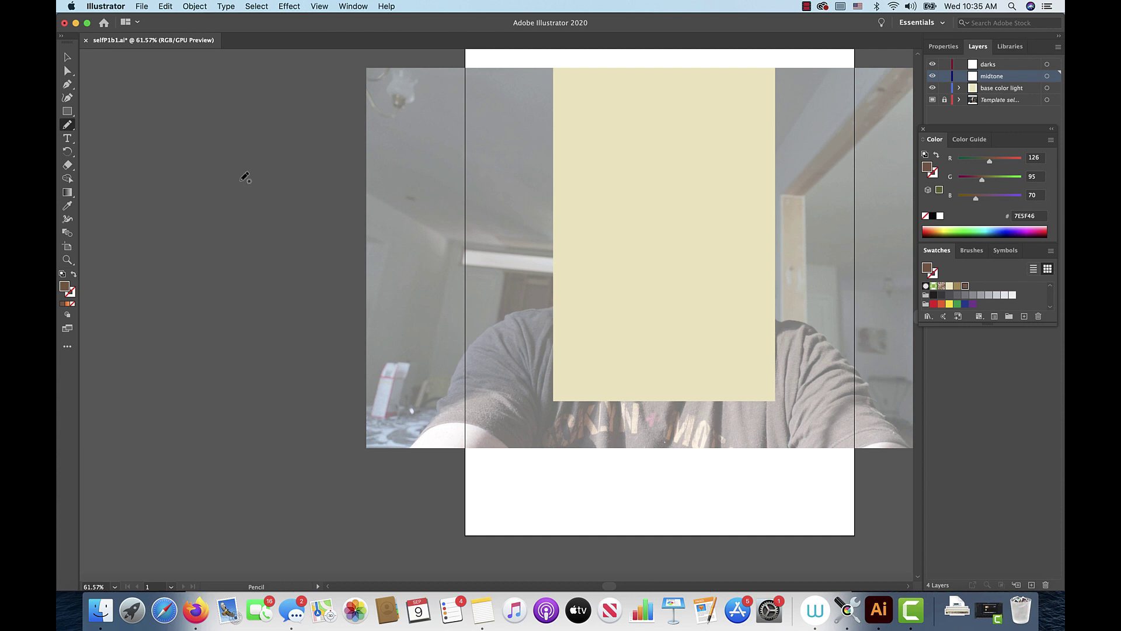
- Switch the artwork to Outline view so the photo template shows through the cream base rectangle
left_click(68, 260)
left_click(641, 197)
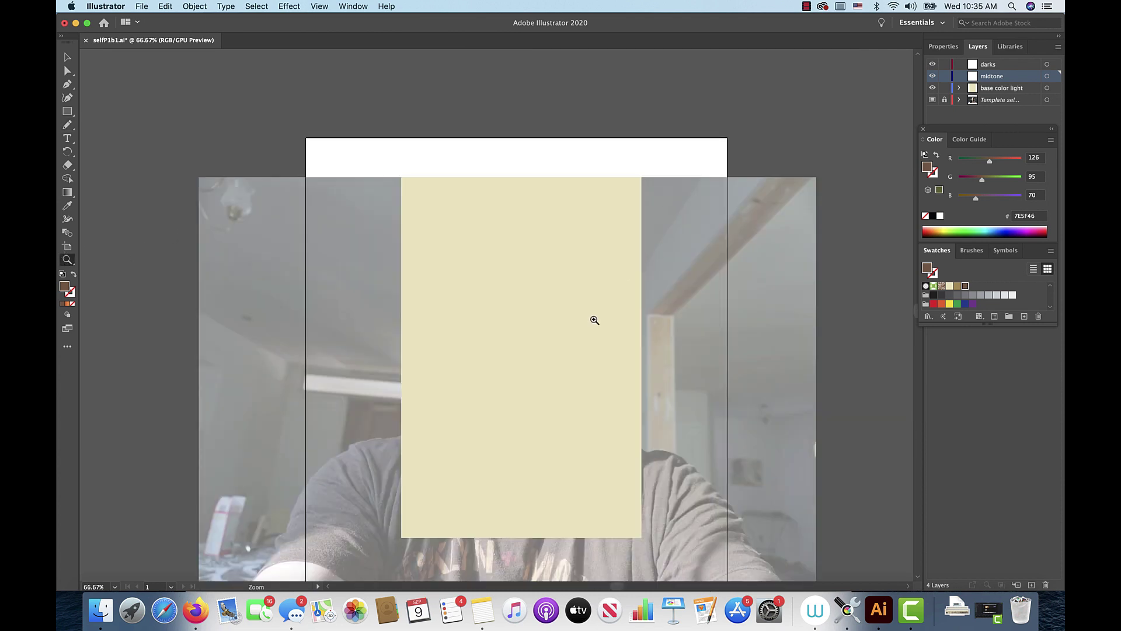
left_click(518, 353)
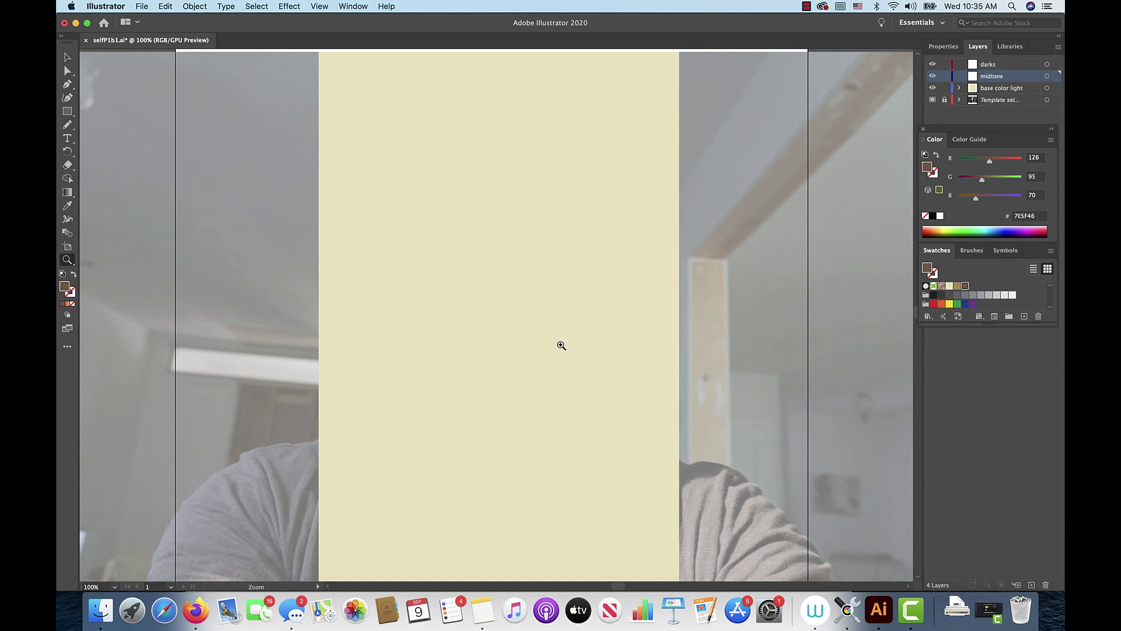
left_click(320, 7)
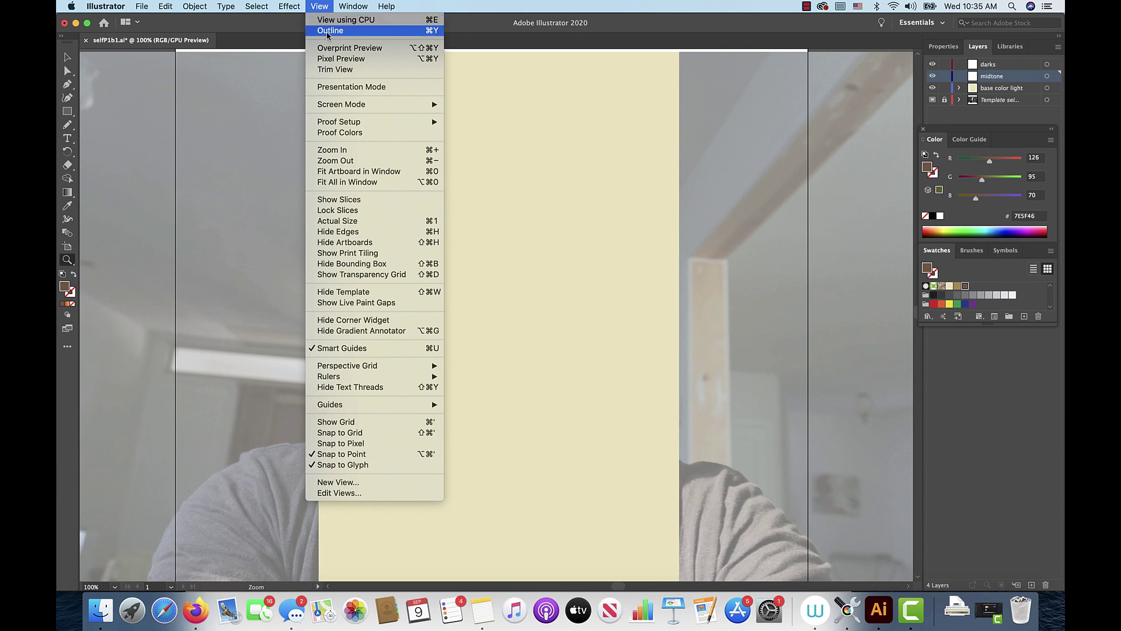
left_click(327, 31)
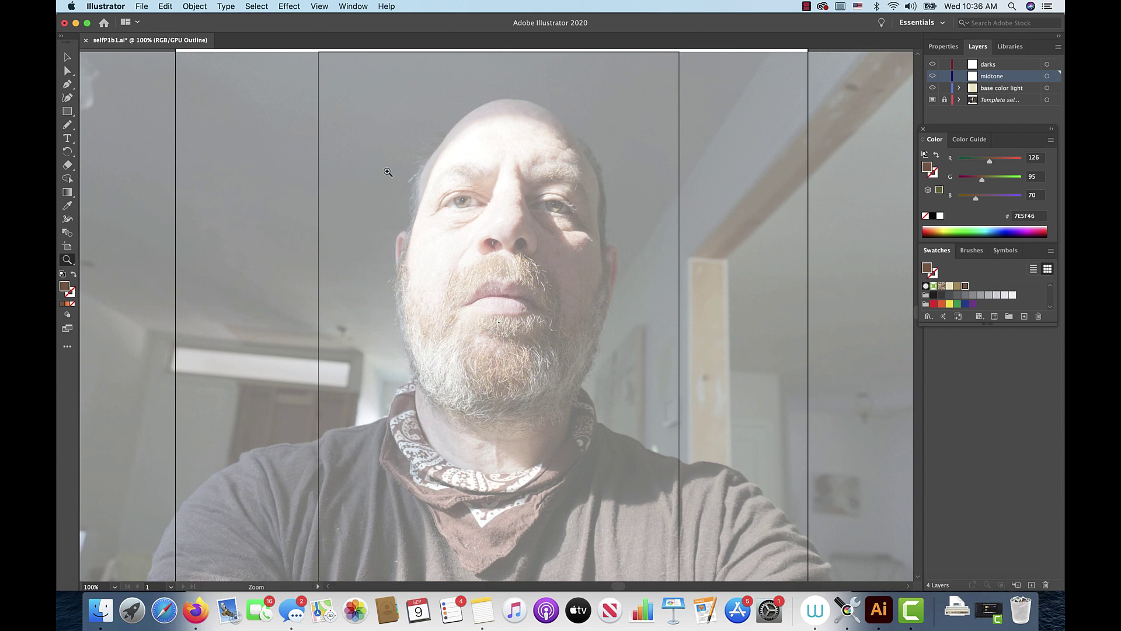
- With the tan AE9259 swatch as fill, trace the shadow from the sunlit eyebrow's inner end to the inner eye corner using the Pencil tool
left_click(478, 188)
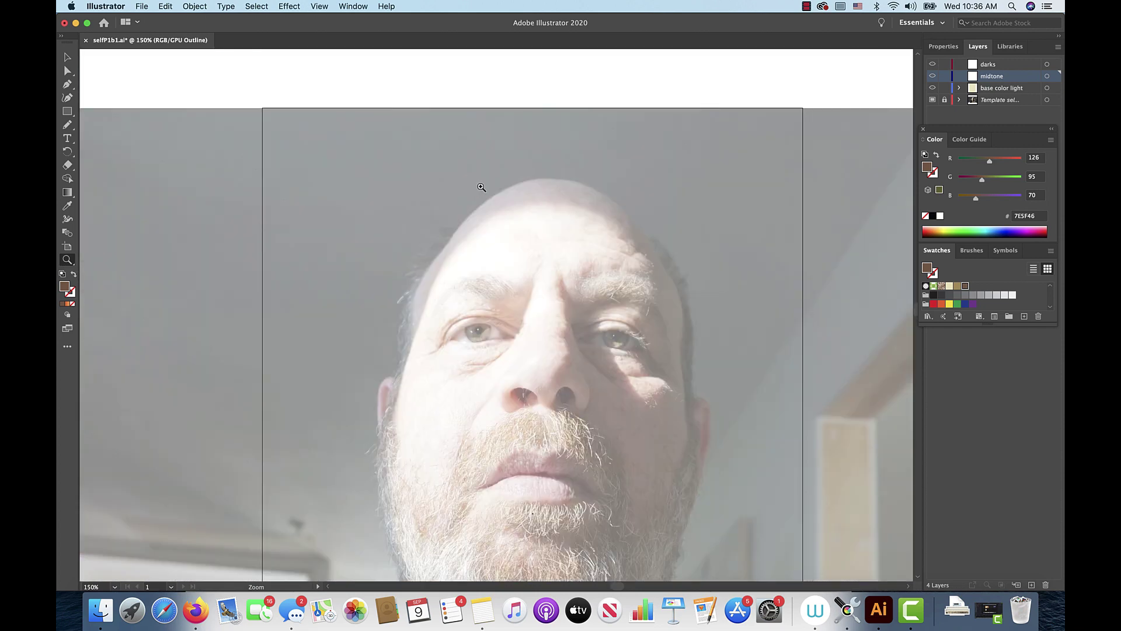
left_click(504, 318)
left_click(505, 318)
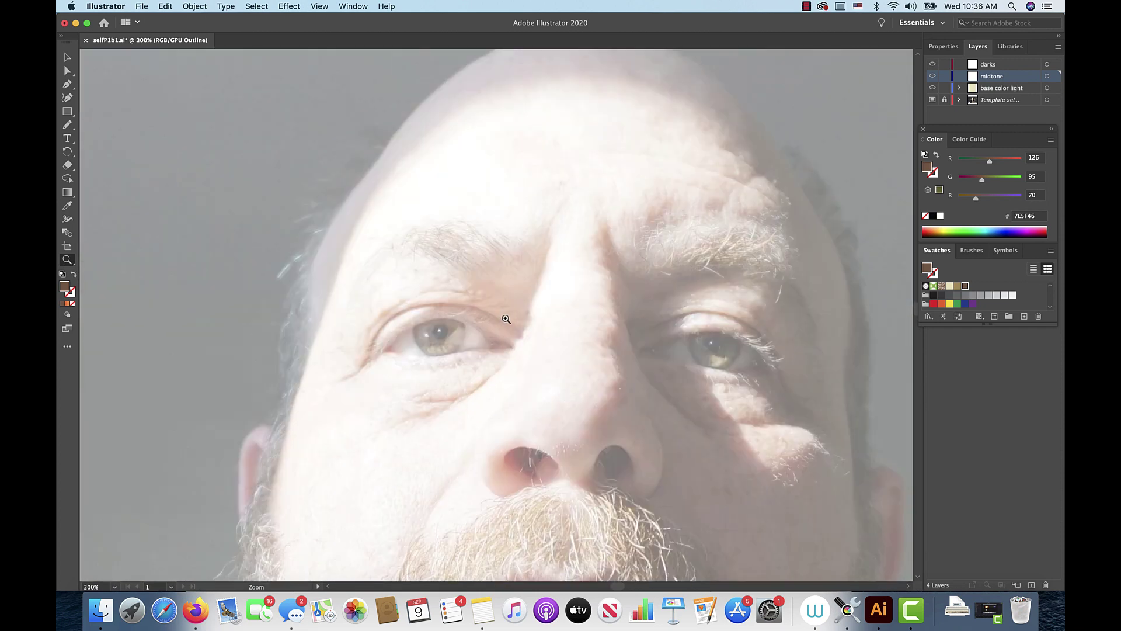
left_click(506, 319)
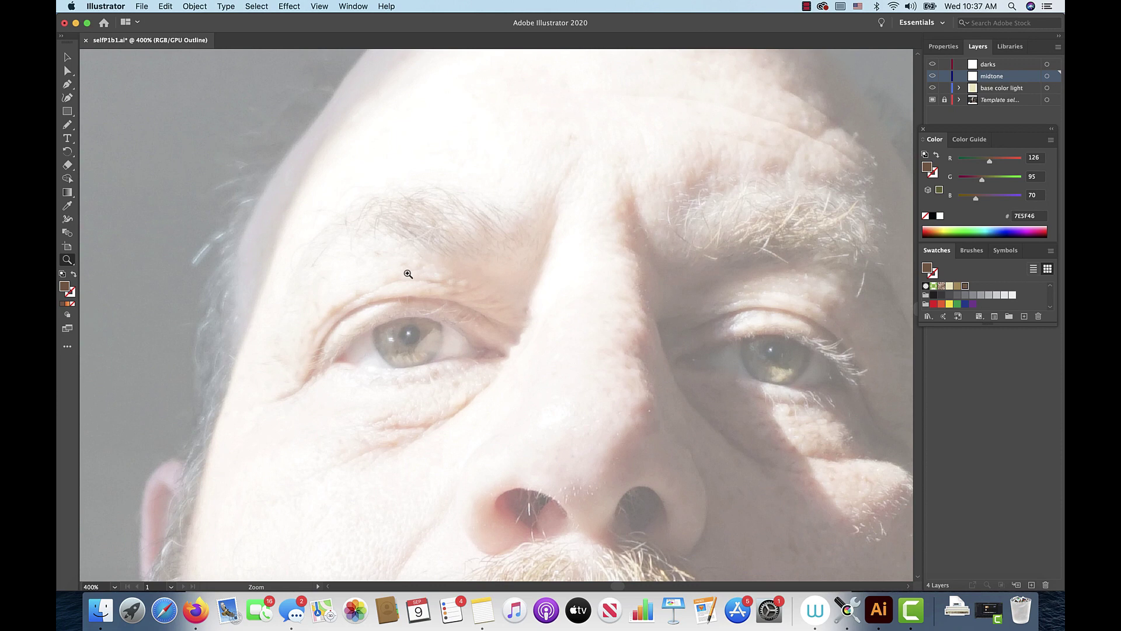
left_click(67, 124)
left_click(68, 260)
left_click(460, 276)
left_click(500, 295)
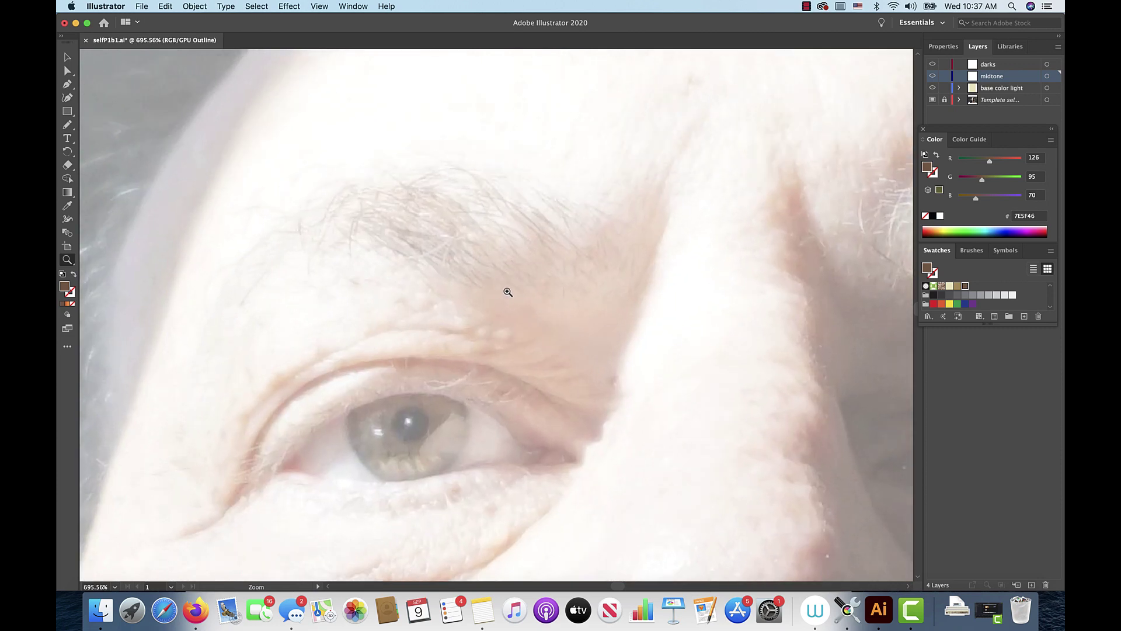
left_click(551, 296)
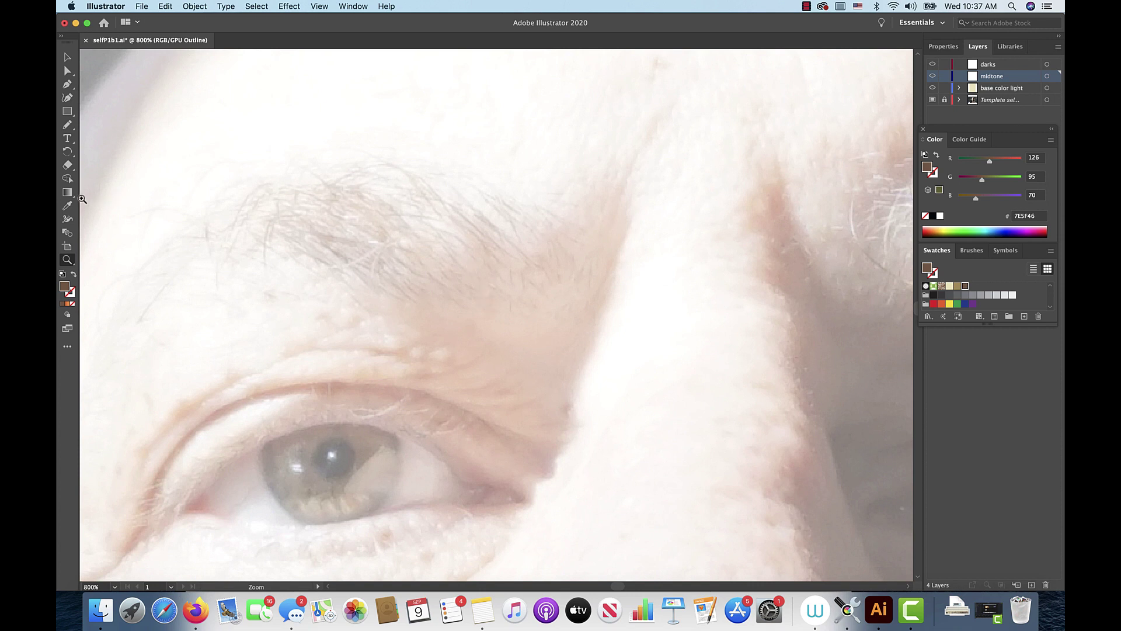
left_click(67, 124)
left_click(958, 285)
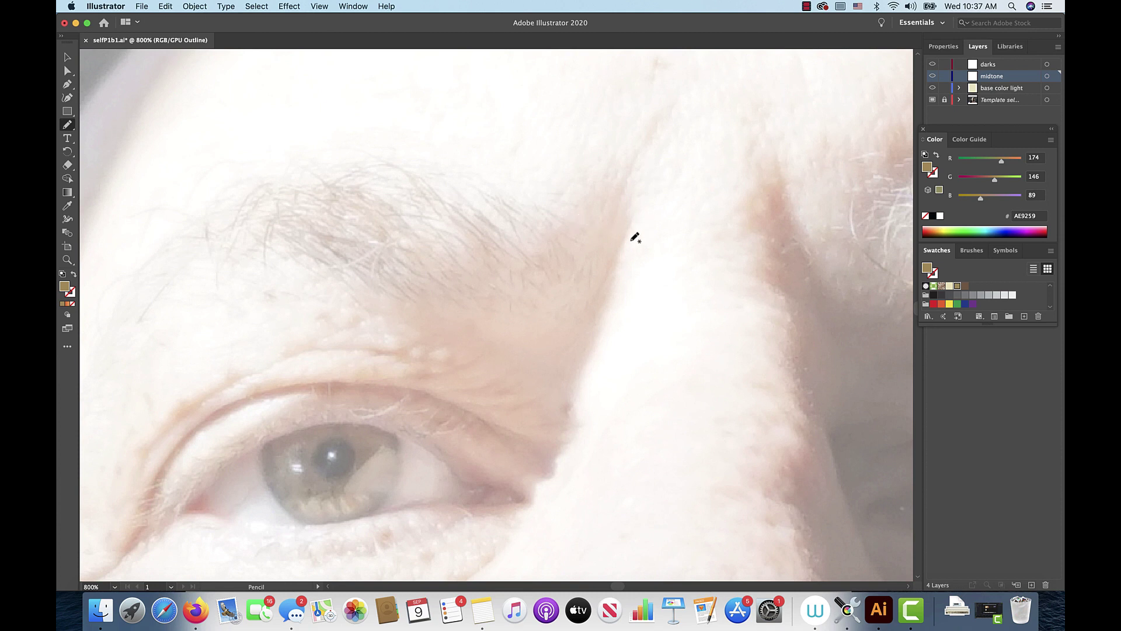
mouse_move(616, 270)
left_mouse_down()
mouse_move(631, 173)
mouse_move(673, 103)
mouse_move(650, 124)
mouse_move(610, 215)
mouse_move(616, 155)
mouse_move(598, 226)
mouse_move(593, 183)
mouse_move(588, 225)
left_mouse_up()
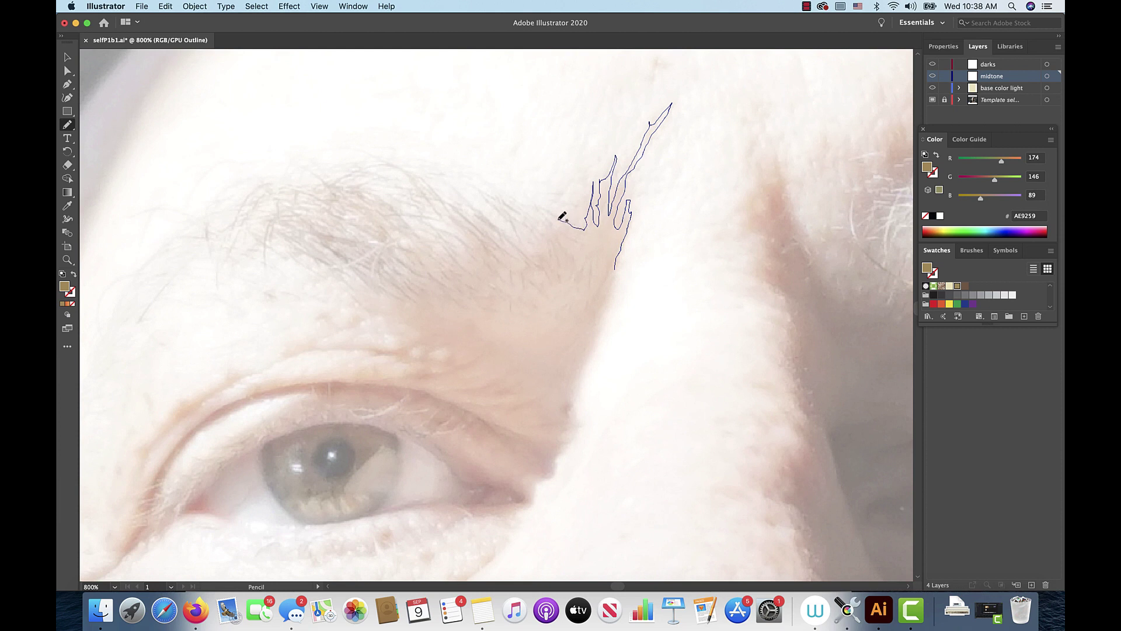
left_click_drag(562, 217, 537, 208)
- Extend the tan shadow outward along the eyebrow with overlapping Pencil shapes that have jagged, hair-like upper edges
left_click_drag(556, 236, 618, 262)
mouse_move(558, 241)
left_mouse_down()
mouse_move(481, 191)
mouse_move(564, 284)
mouse_move(596, 287)
mouse_move(588, 257)
mouse_move(562, 239)
mouse_move(601, 282)
mouse_move(621, 252)
mouse_move(564, 448)
mouse_move(535, 418)
mouse_move(523, 313)
mouse_move(546, 272)
mouse_move(617, 245)
left_mouse_up()
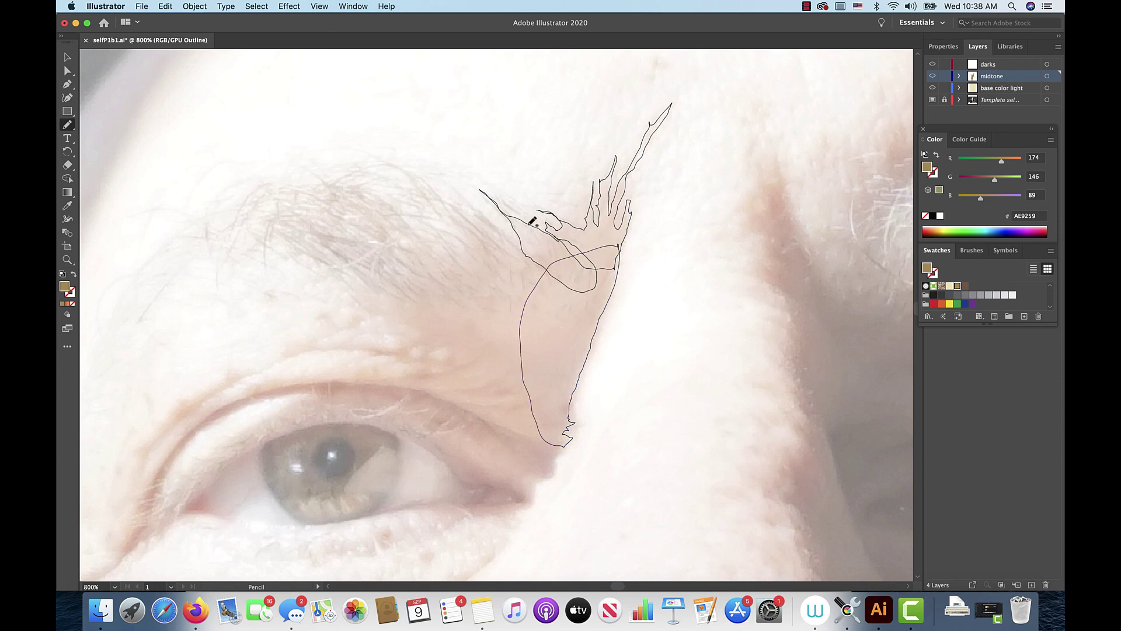
mouse_move(534, 246)
left_mouse_down()
mouse_move(461, 195)
mouse_move(530, 267)
mouse_move(436, 192)
mouse_move(504, 257)
mouse_move(467, 225)
mouse_move(479, 250)
mouse_move(436, 225)
mouse_move(481, 263)
mouse_move(461, 256)
mouse_move(460, 241)
mouse_move(429, 238)
mouse_move(454, 259)
mouse_move(430, 236)
mouse_move(452, 261)
mouse_move(431, 240)
mouse_move(440, 253)
mouse_move(485, 300)
mouse_move(546, 328)
mouse_move(561, 310)
mouse_move(545, 270)
mouse_move(549, 286)
mouse_move(553, 269)
mouse_move(528, 257)
left_mouse_up()
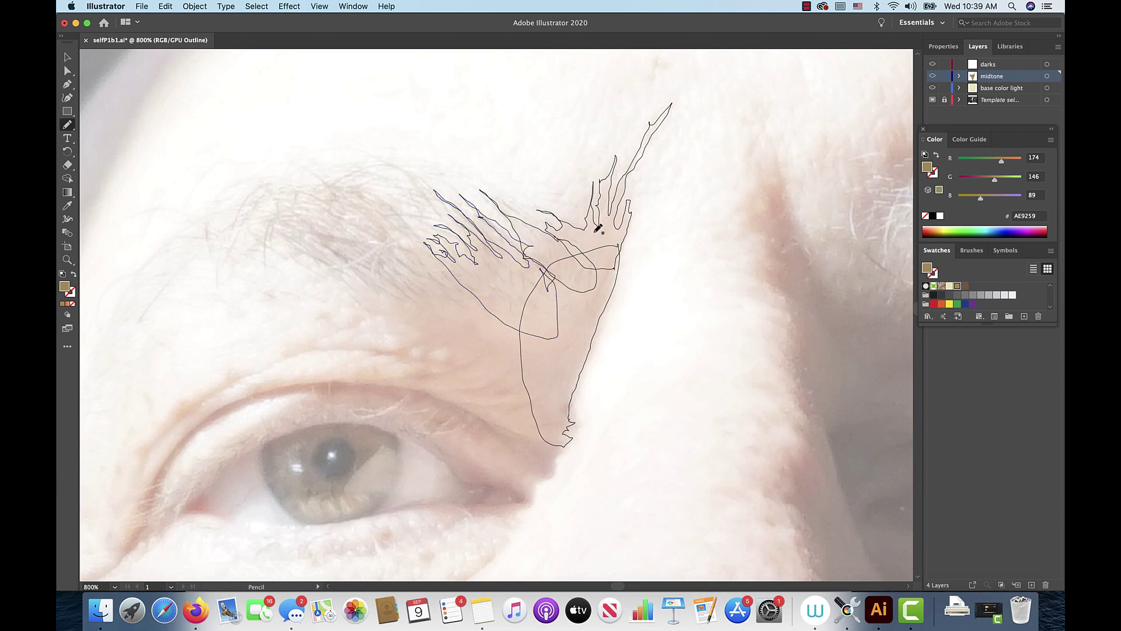
- Check the filled inner-brow midtone shapes in Preview and return to Outline view
left_click(321, 6)
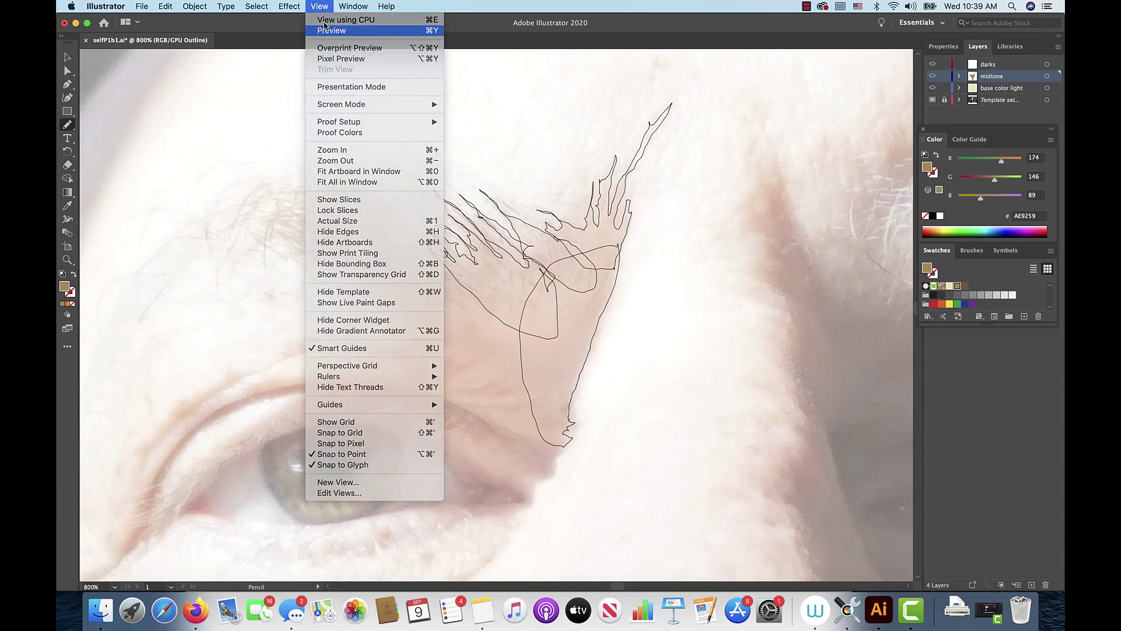
left_click(326, 30)
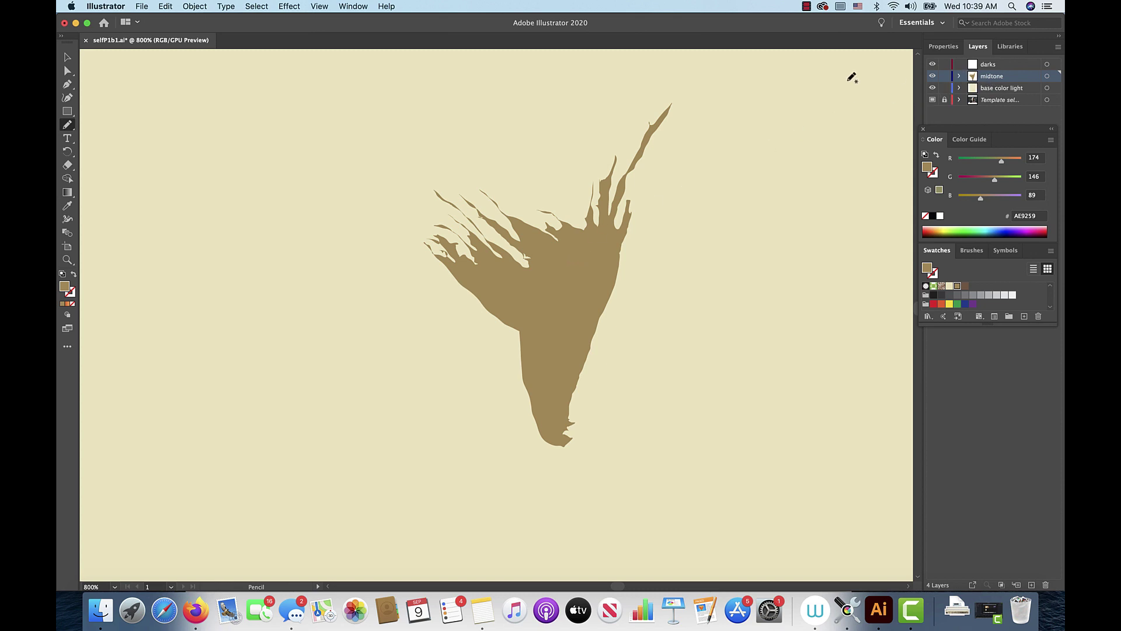
left_click(318, 6)
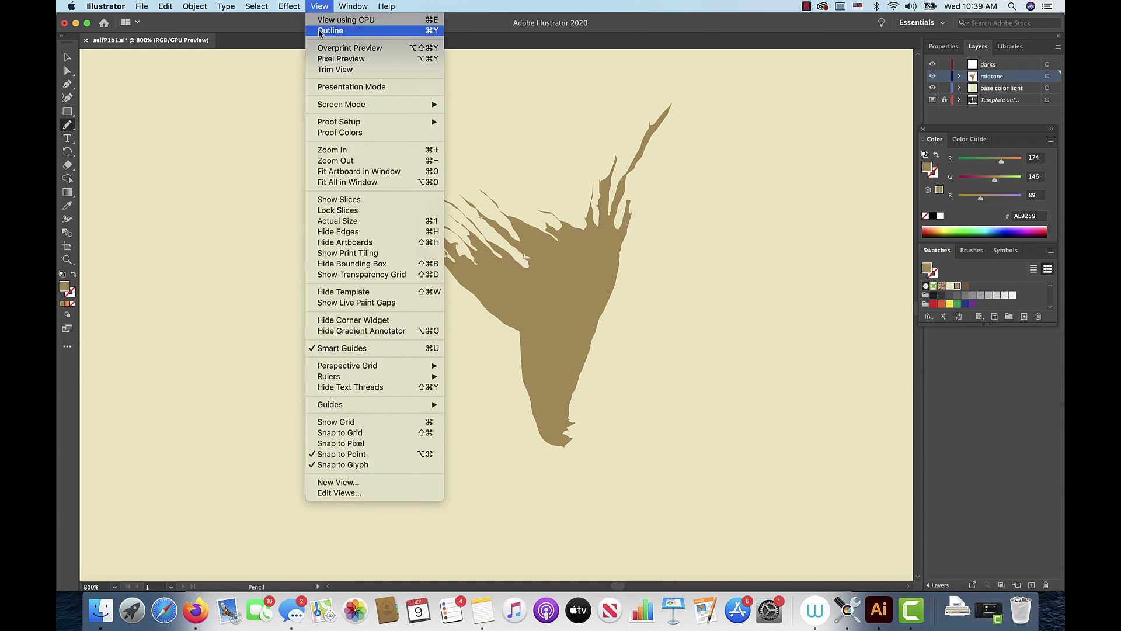
left_click(323, 30)
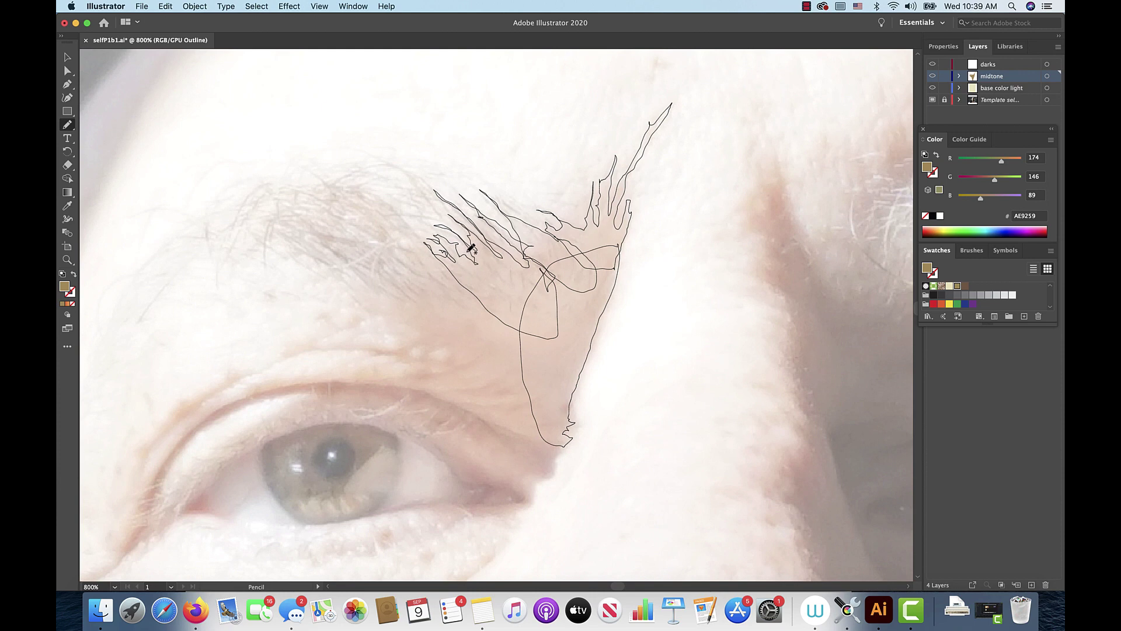
- Draw a thin, barbed hair strand with the Pencil tool, reaching up and outward from the outer tip of the brow shadow
left_click(67, 260)
left_click(383, 246)
left_click(542, 350)
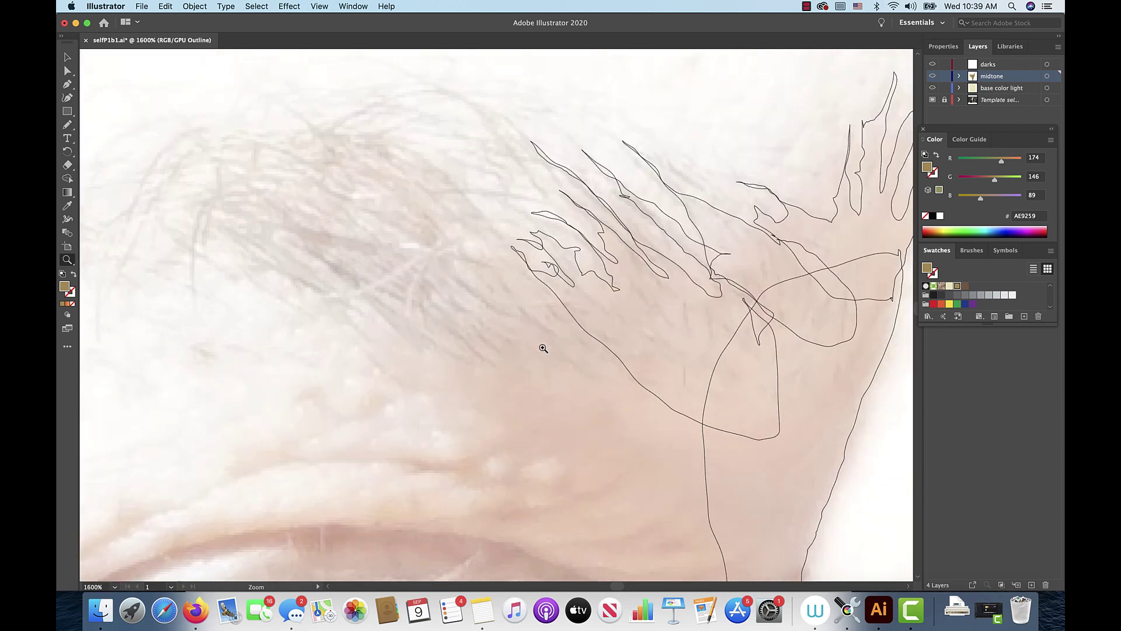
left_click(512, 299)
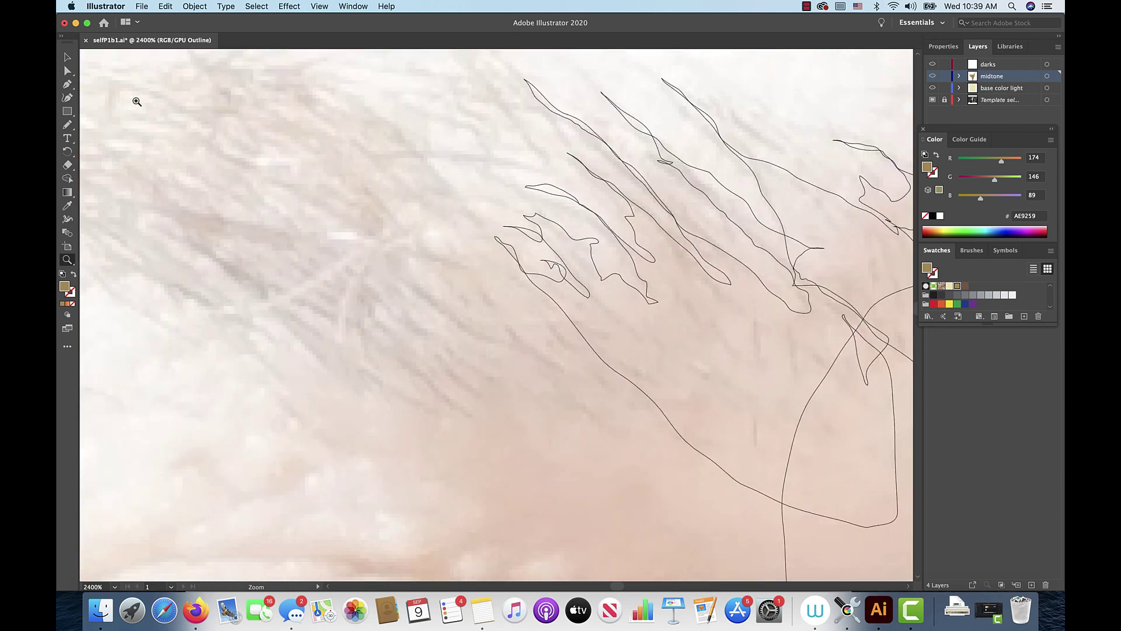
left_click(69, 125)
mouse_move(495, 237)
left_mouse_down()
mouse_move(373, 110)
mouse_move(444, 191)
mouse_move(421, 185)
mouse_move(458, 201)
mouse_move(465, 209)
mouse_move(444, 208)
mouse_move(523, 270)
mouse_move(503, 240)
left_mouse_up()
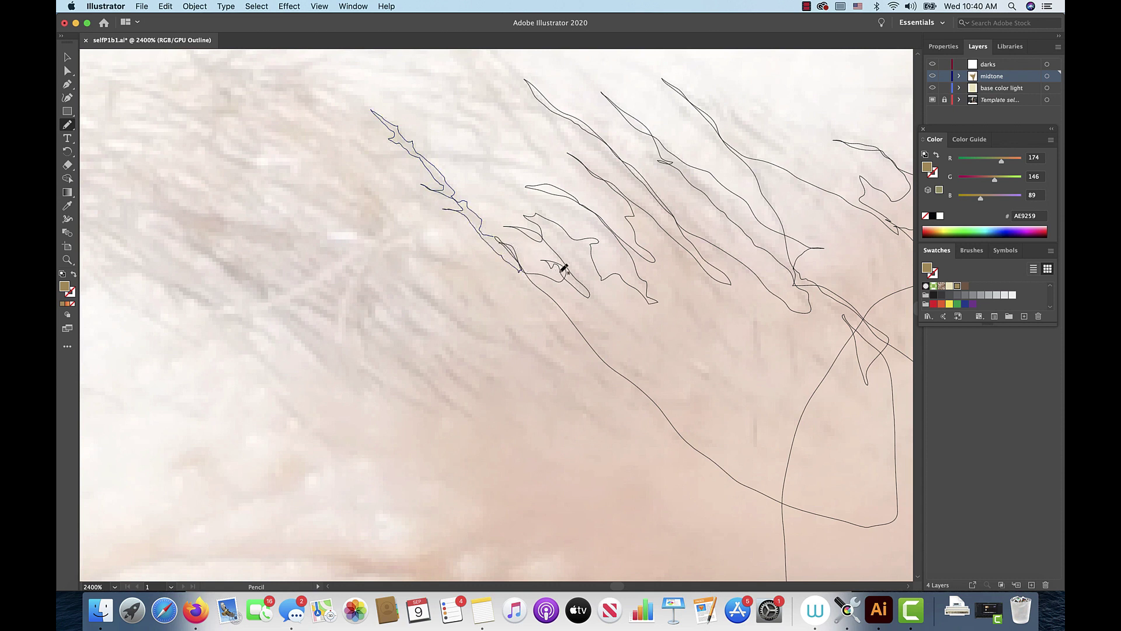
- Switch to CPU rendering, check the new hair strand's fill in Preview, and return to Outline view
left_click(320, 6)
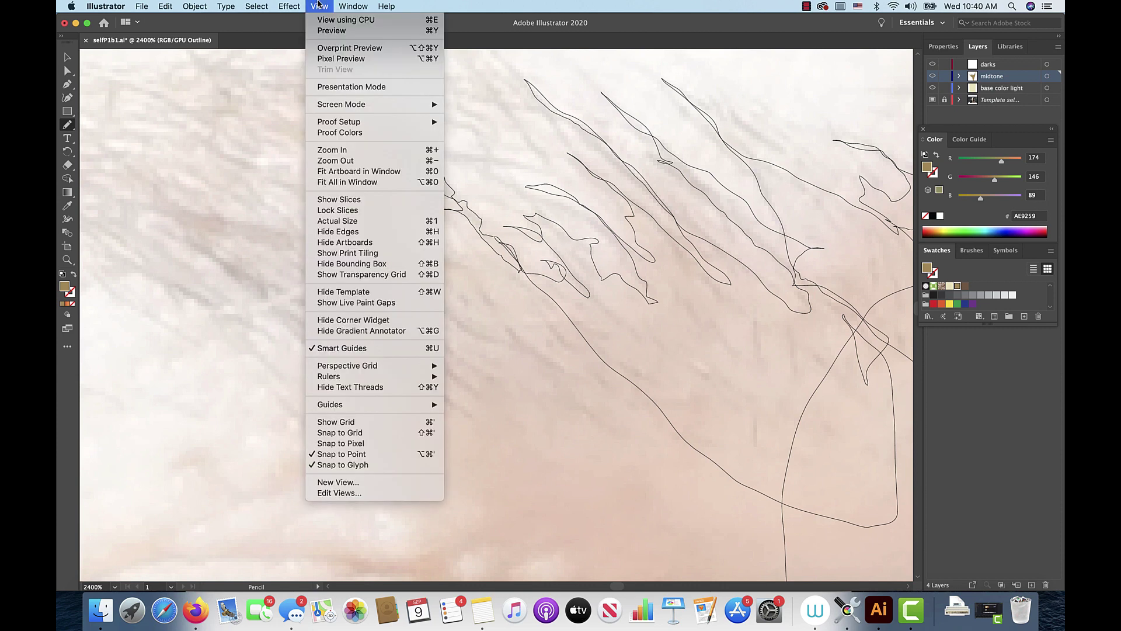
left_click(326, 21)
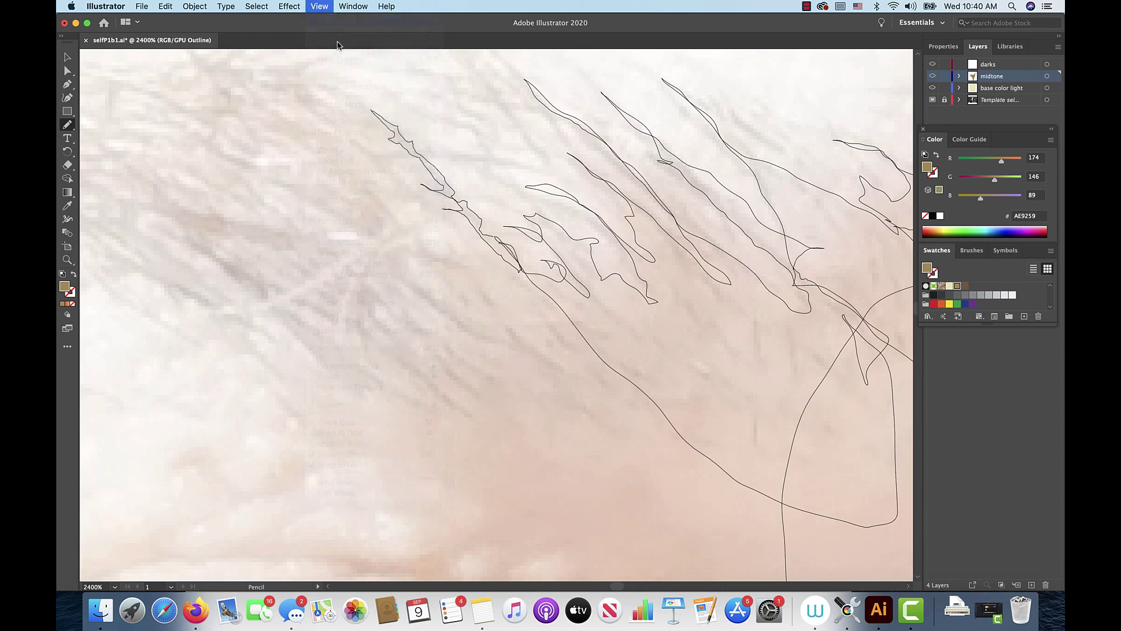
left_click(319, 6)
left_click(327, 21)
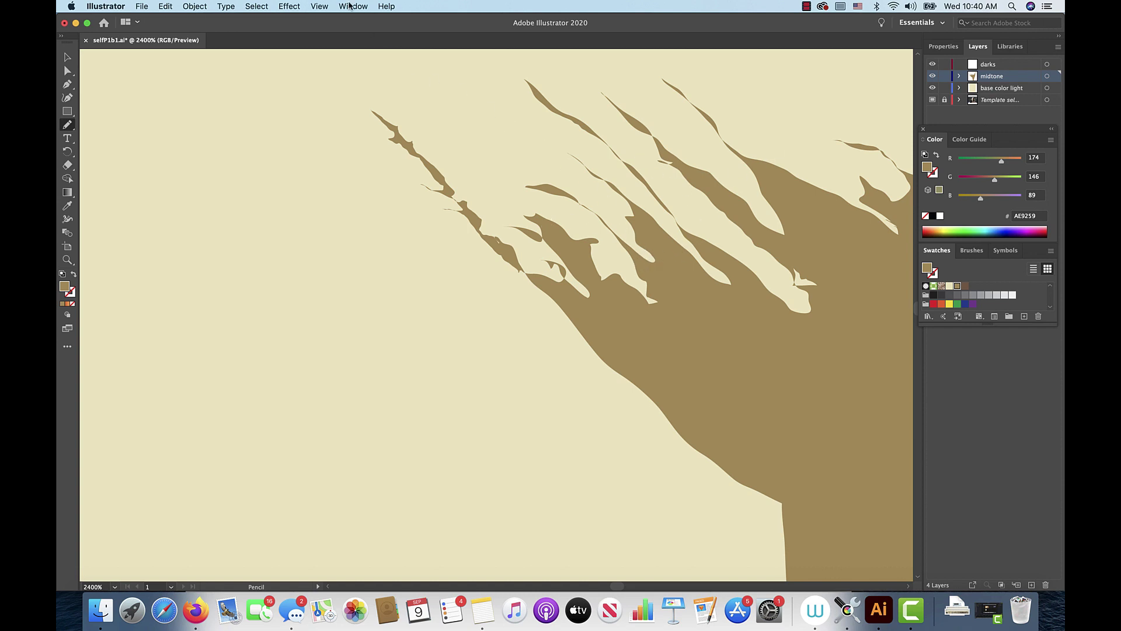
left_click(321, 6)
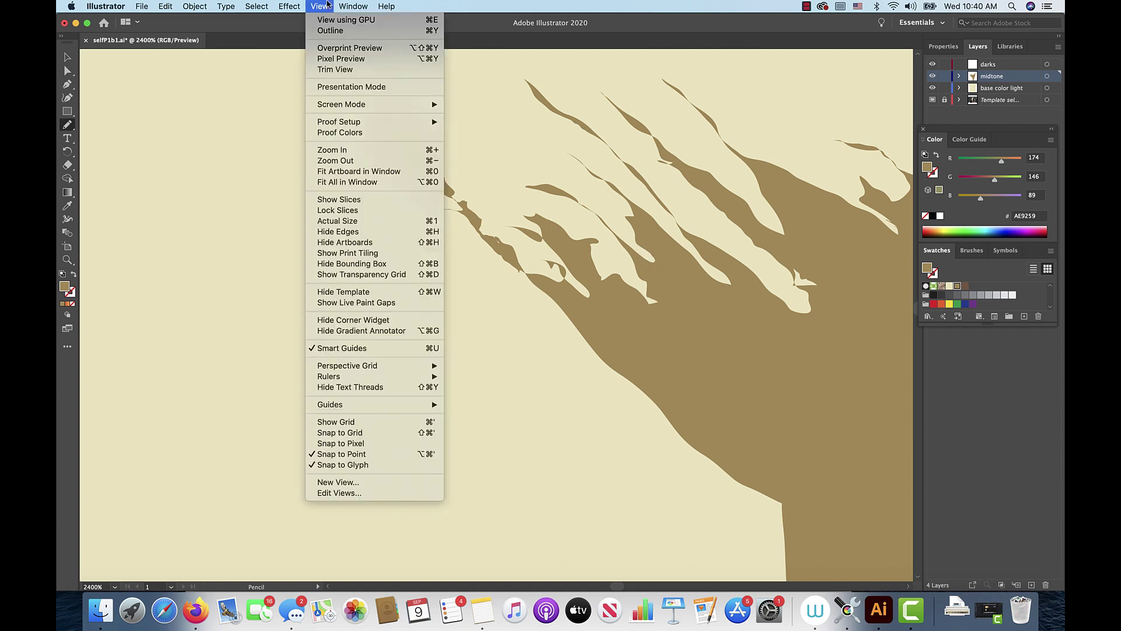
left_click(330, 31)
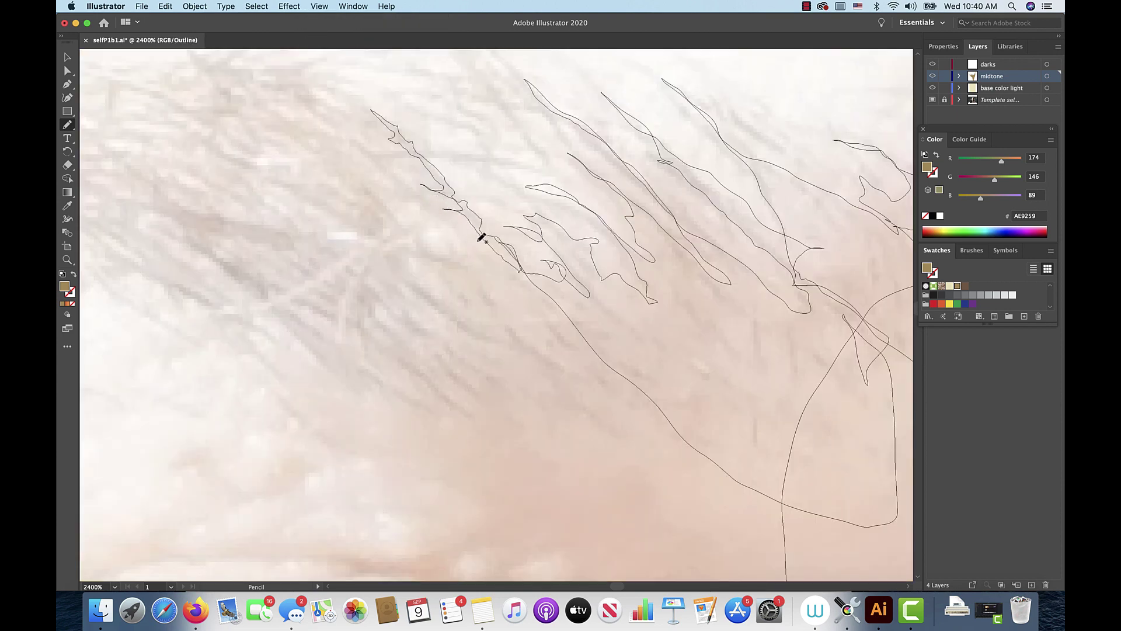
- Trace more thin, irregular brow hair shapes above, across and below the barbed strand with the Pencil tool, and clear the selection
mouse_move(438, 211)
left_mouse_down()
mouse_move(370, 179)
mouse_move(397, 187)
mouse_move(352, 139)
mouse_move(417, 194)
mouse_move(420, 181)
mouse_move(374, 150)
mouse_move(439, 148)
mouse_move(557, 171)
mouse_move(429, 151)
left_mouse_up()
mouse_move(548, 162)
left_mouse_down()
mouse_move(468, 64)
mouse_move(474, 93)
mouse_move(463, 91)
mouse_move(502, 109)
mouse_move(541, 158)
mouse_move(565, 143)
mouse_move(557, 123)
mouse_move(506, 106)
mouse_move(532, 102)
mouse_move(510, 83)
mouse_move(545, 107)
mouse_move(571, 163)
mouse_move(626, 212)
mouse_move(574, 160)
left_mouse_up()
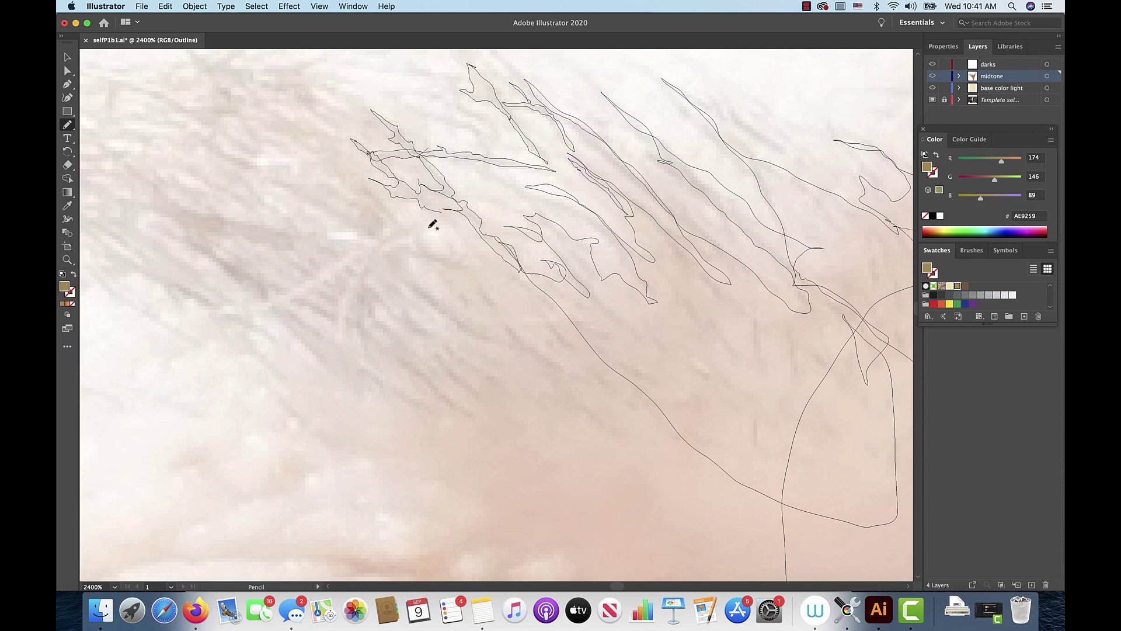
mouse_move(460, 260)
left_mouse_down()
mouse_move(429, 251)
mouse_move(420, 220)
mouse_move(394, 266)
mouse_move(459, 323)
mouse_move(506, 341)
mouse_move(471, 330)
mouse_move(411, 267)
mouse_move(416, 256)
mouse_move(450, 281)
mouse_move(433, 263)
mouse_move(452, 268)
left_mouse_up()
left_click_drag(461, 265, 495, 308)
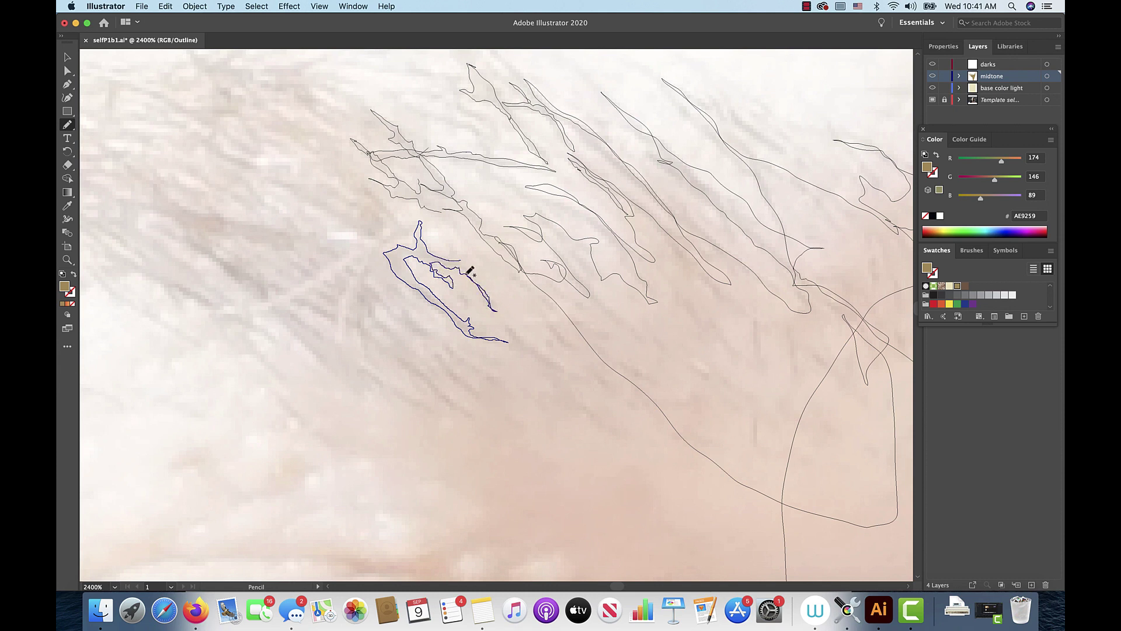
key("super+shift+a")
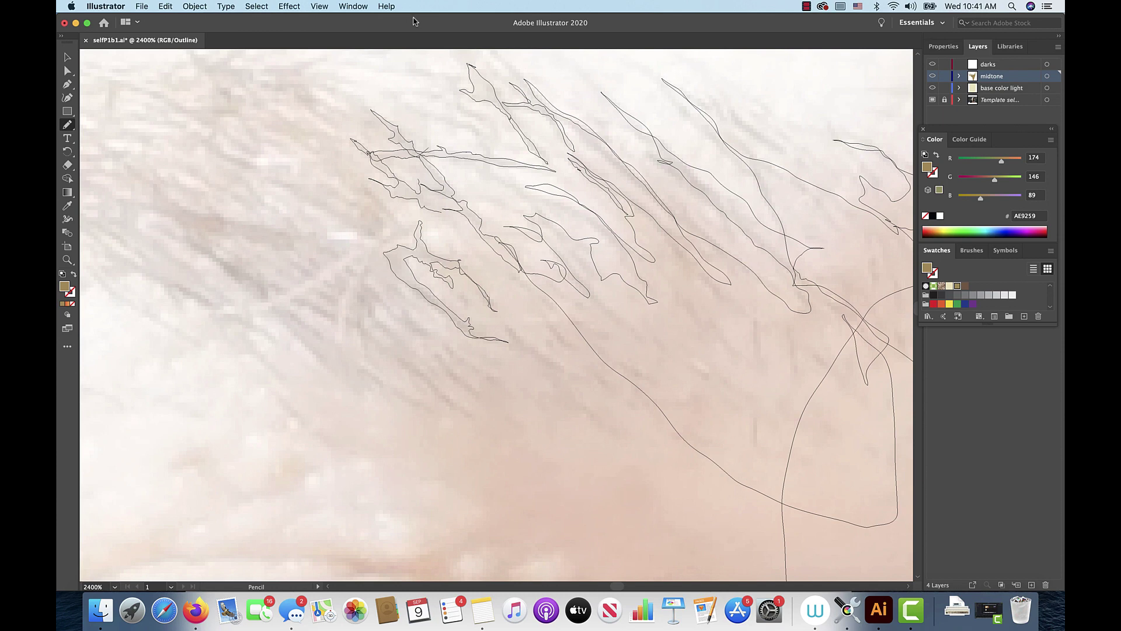
- Check the added eyebrow hair shapes in Preview and return to Outline view
left_click(321, 6)
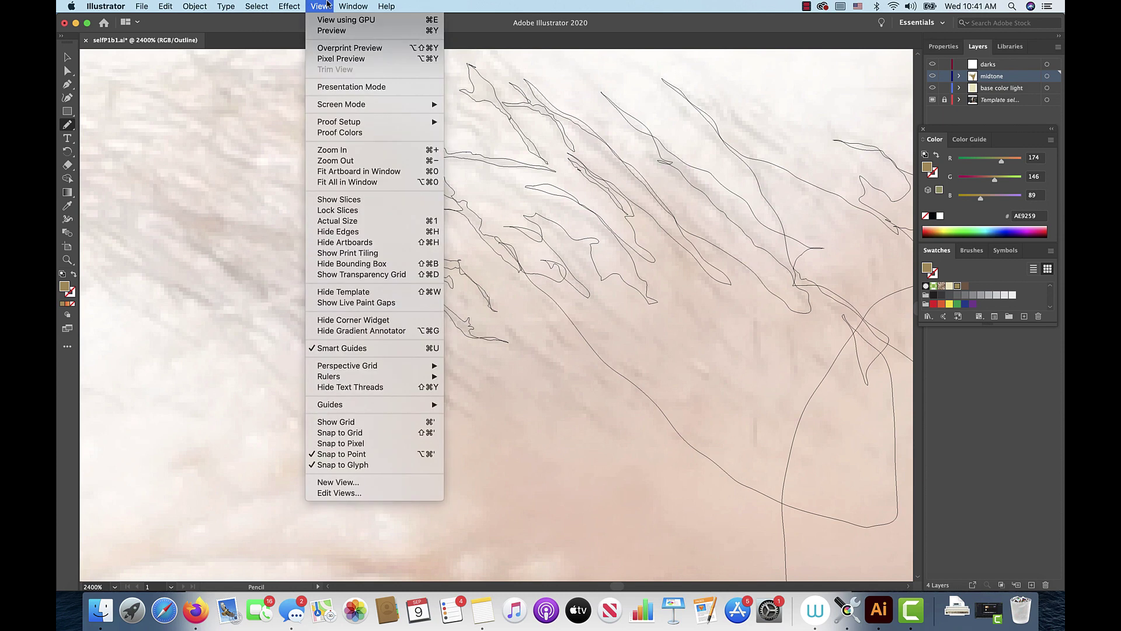
left_click(331, 31)
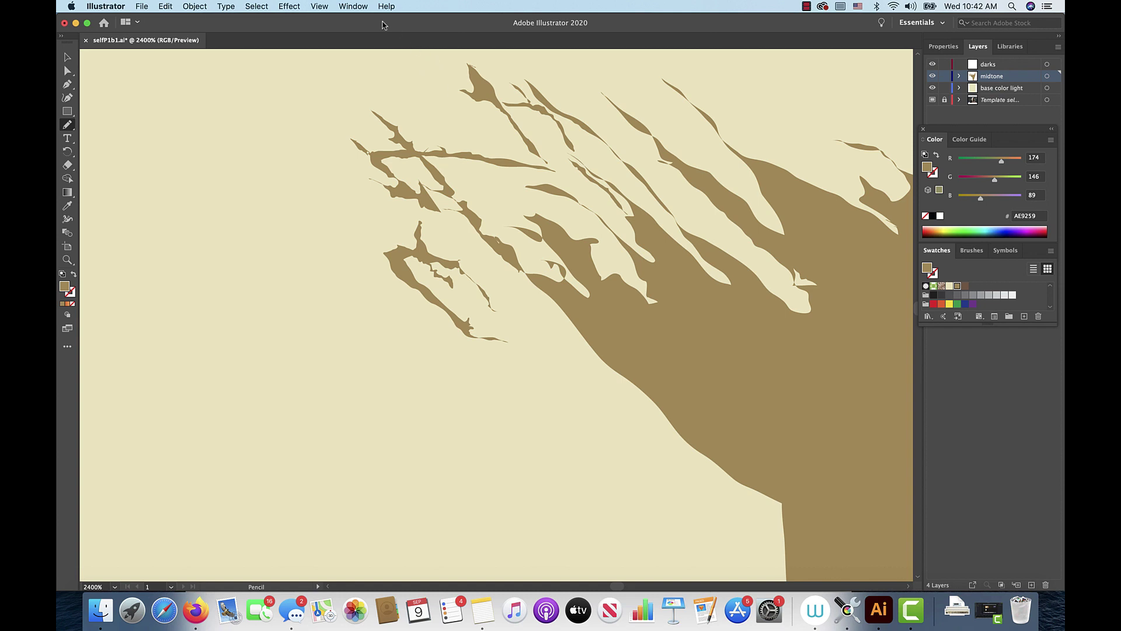
left_click(296, 5)
left_click(297, 5)
left_click(319, 6)
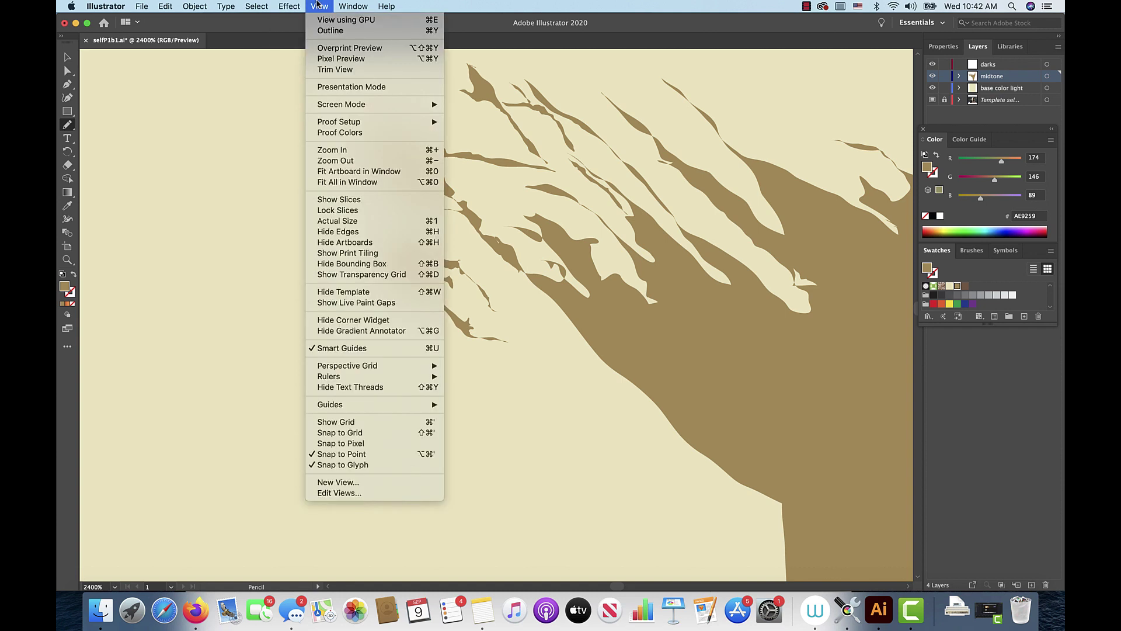
left_click(326, 29)
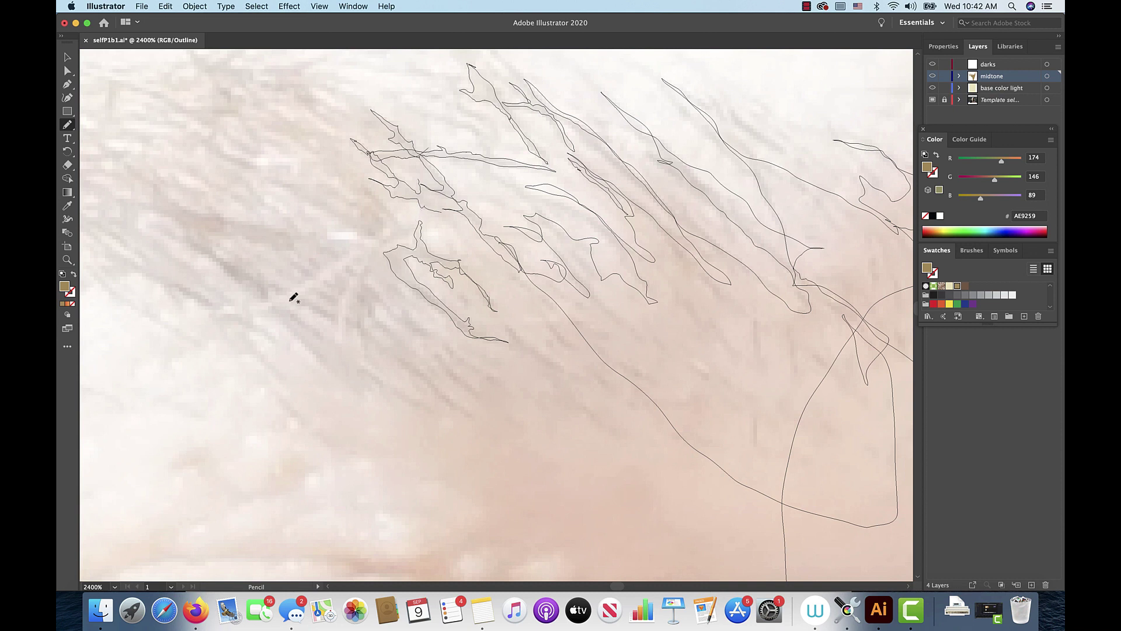
- Draw long, narrow diagonal hair strands along the eyebrow's lower edge, below the existing small hair shapes, with the Pencil tool
left_click(67, 260)
left_click(465, 244, "alt")
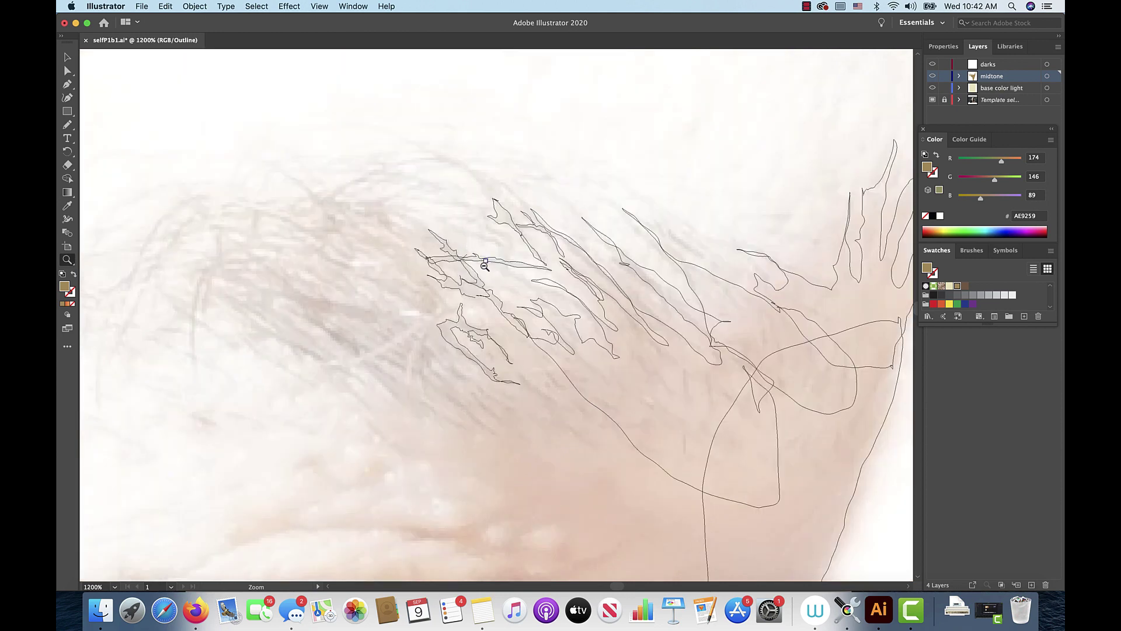
left_click(490, 265, "alt")
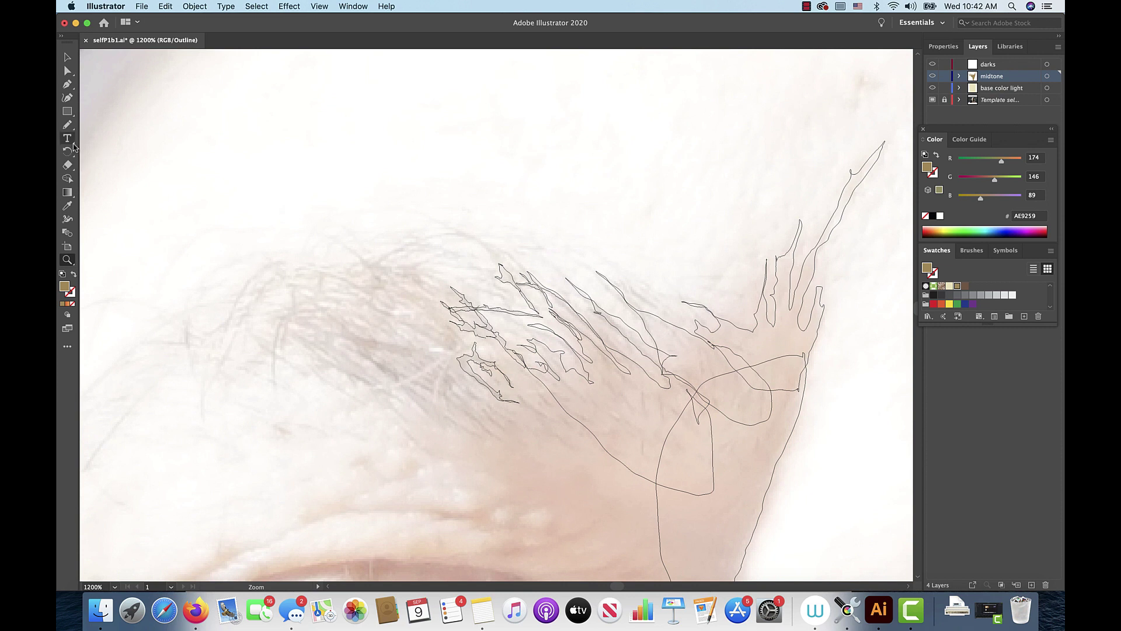
left_click(67, 125)
mouse_move(503, 440)
left_mouse_down()
mouse_move(392, 369)
mouse_move(453, 396)
mouse_move(505, 440)
mouse_move(429, 356)
mouse_move(532, 452)
mouse_move(501, 437)
left_mouse_up()
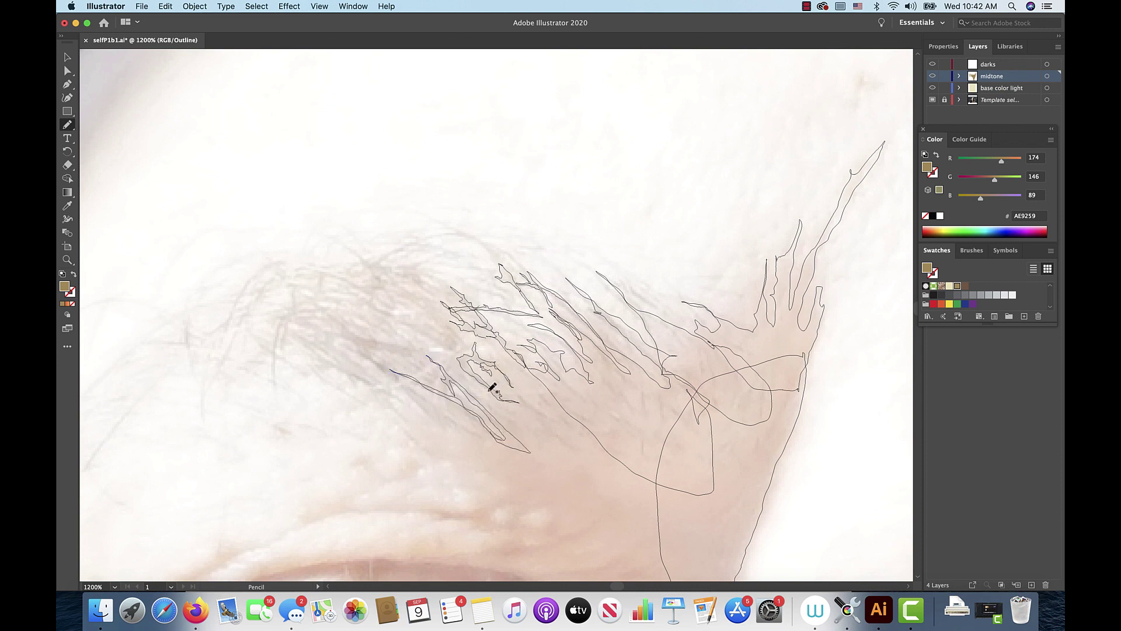
- Trace a large midtone shape with jagged hair tips along the eyebrow's lower edge and another hair shape above it with the Pencil tool
mouse_move(491, 394)
left_mouse_down()
mouse_move(449, 361)
mouse_move(588, 498)
mouse_move(634, 498)
mouse_move(636, 454)
mouse_move(584, 398)
mouse_move(499, 394)
mouse_move(490, 372)
mouse_move(538, 398)
mouse_move(490, 354)
mouse_move(489, 336)
mouse_move(558, 405)
mouse_move(519, 391)
left_mouse_up()
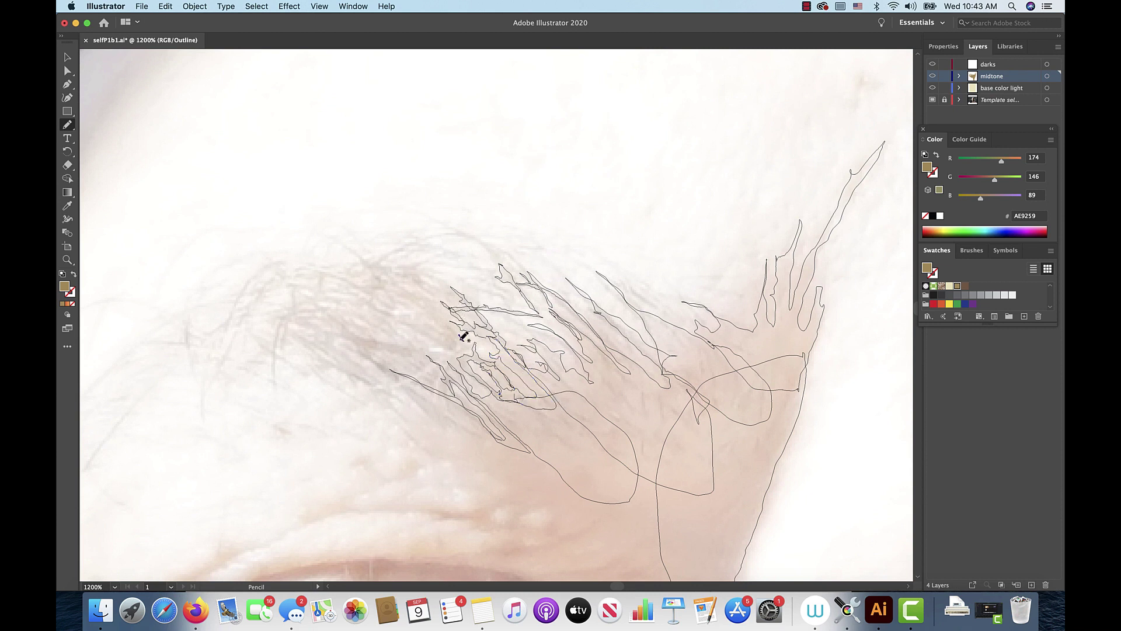
mouse_move(461, 337)
left_mouse_down()
mouse_move(454, 348)
mouse_move(376, 302)
mouse_move(446, 337)
mouse_move(405, 292)
mouse_move(425, 293)
mouse_move(462, 329)
left_mouse_up()
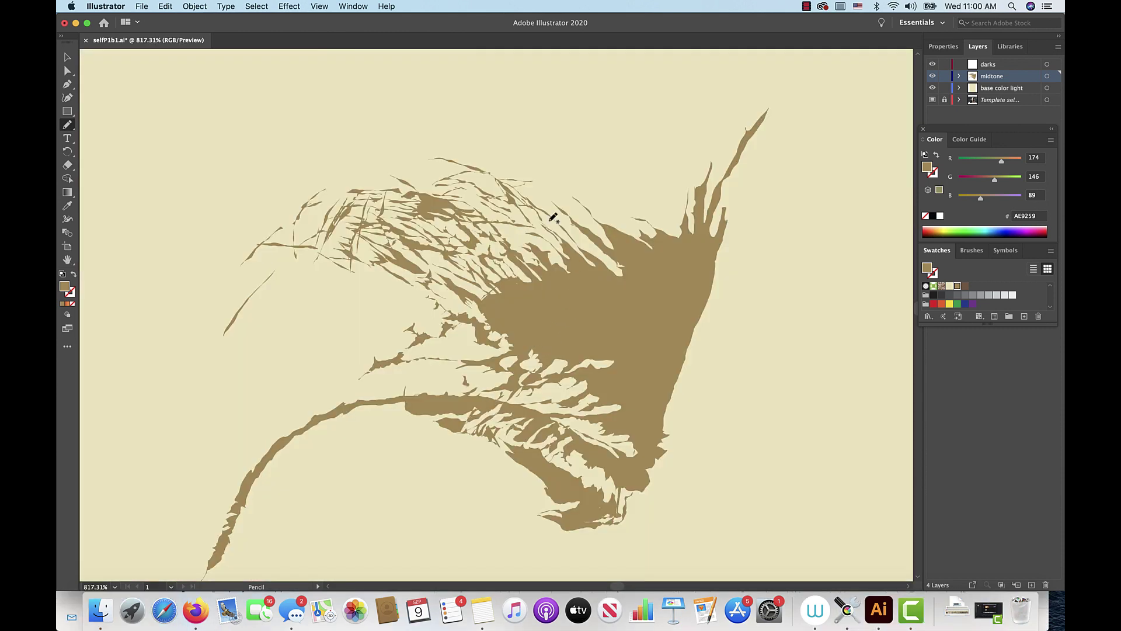
- Return to Outline view and trace the jagged midtone shapes along the upper eyelid crease down to the eye's inner corner
left_click(325, 7)
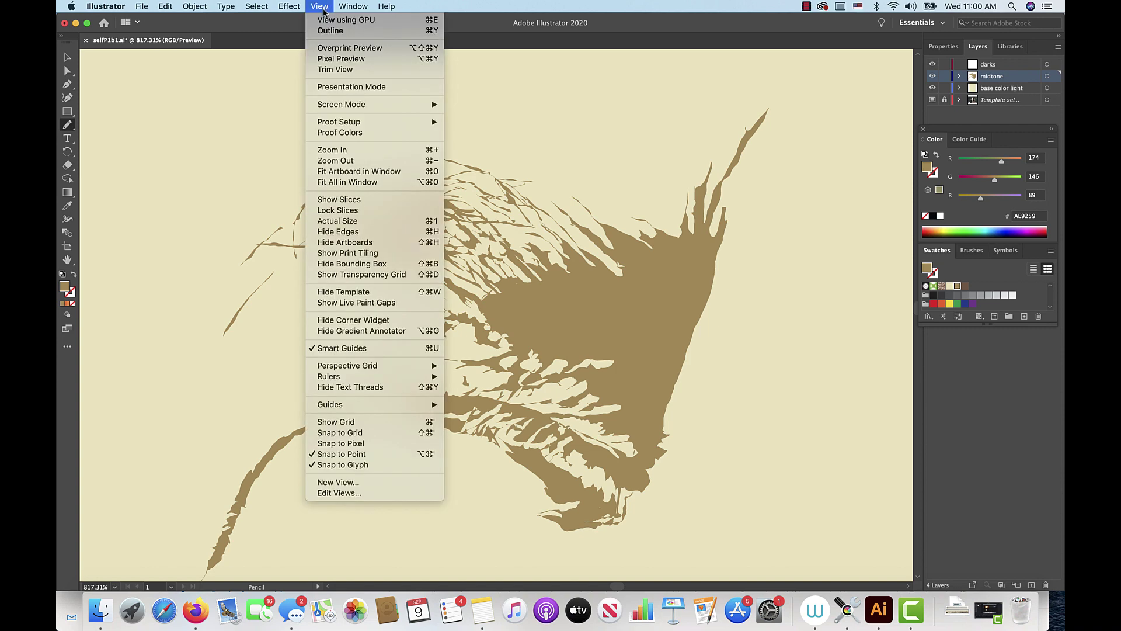
left_click(341, 36)
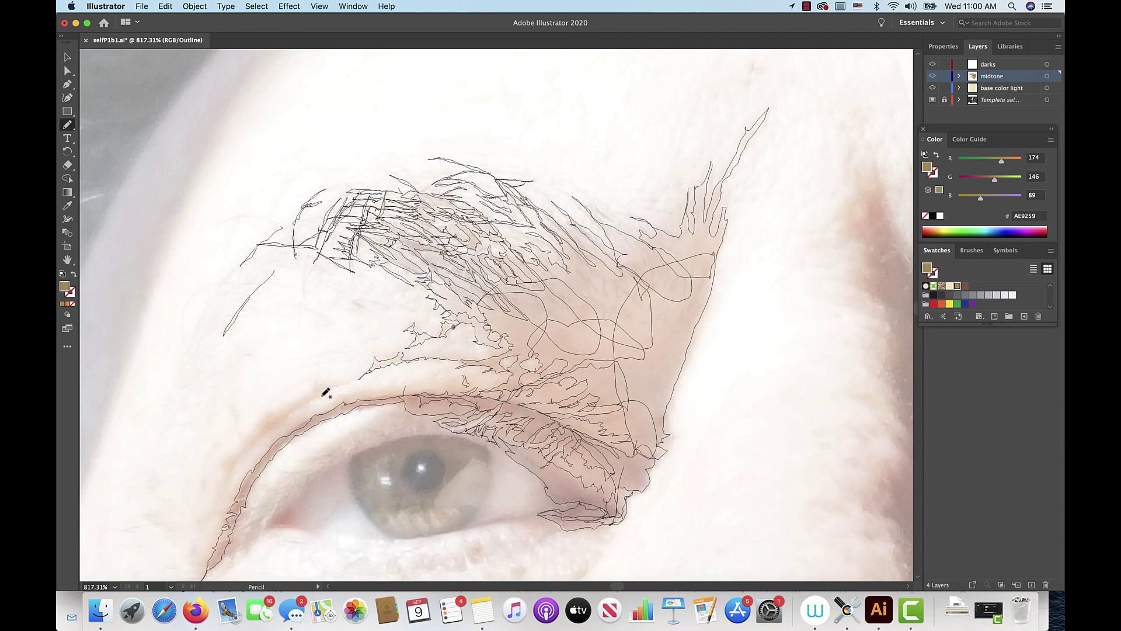
mouse_move(349, 380)
left_mouse_down()
mouse_move(260, 438)
mouse_move(217, 502)
mouse_move(243, 445)
left_mouse_up()
mouse_move(246, 440)
left_mouse_down()
mouse_move(309, 399)
mouse_move(317, 380)
mouse_move(355, 380)
left_mouse_up()
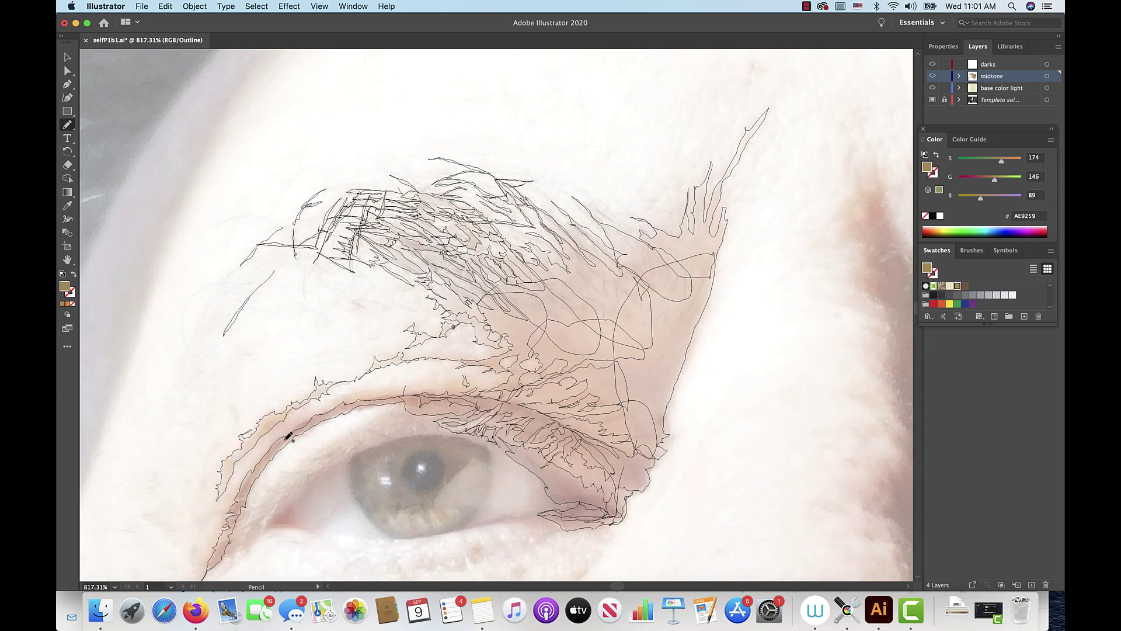
mouse_move(283, 441)
left_mouse_down()
mouse_move(270, 433)
mouse_move(319, 416)
mouse_move(284, 436)
left_mouse_up()
mouse_move(337, 409)
left_mouse_down()
mouse_move(362, 391)
mouse_move(338, 402)
left_mouse_up()
mouse_move(199, 571)
left_mouse_down()
mouse_move(183, 562)
mouse_move(204, 557)
mouse_move(195, 546)
mouse_move(215, 545)
mouse_move(210, 565)
left_mouse_up()
mouse_move(226, 515)
left_mouse_down()
mouse_move(203, 527)
mouse_move(194, 515)
mouse_move(230, 513)
left_mouse_up()
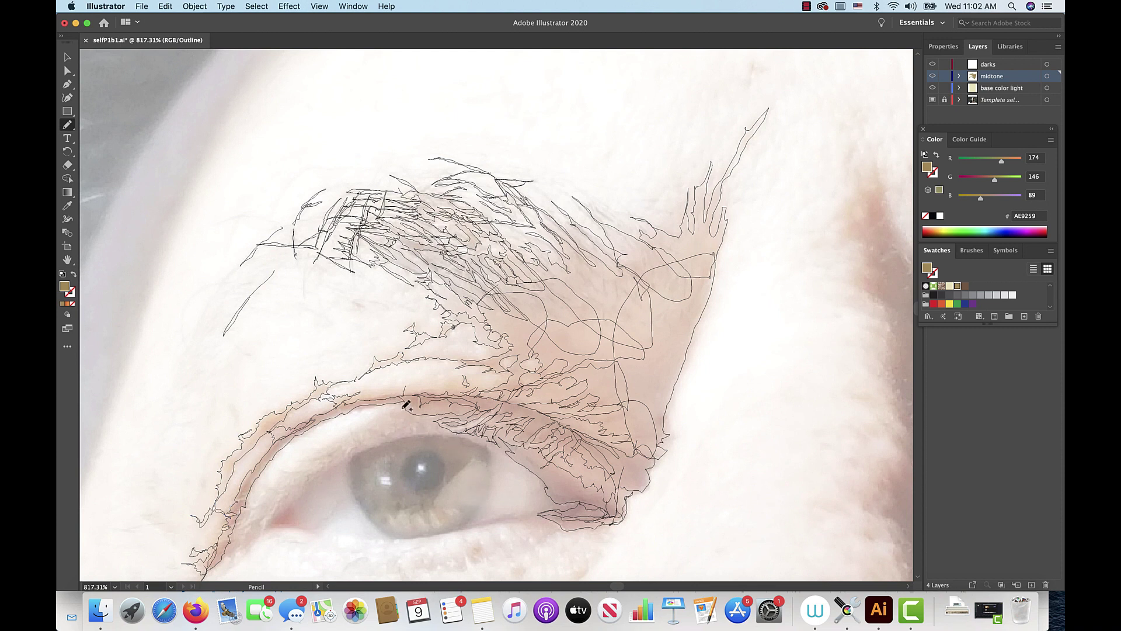
- Trace the long, jagged shadow shape along the upper lid's lash line, redrawing the small shape toward the eye's inner corner
mouse_move(403, 406)
left_mouse_down()
mouse_move(303, 462)
mouse_move(329, 456)
mouse_move(317, 464)
left_mouse_up()
mouse_move(279, 478)
left_mouse_down()
mouse_move(242, 518)
mouse_move(289, 473)
mouse_move(415, 427)
mouse_move(442, 431)
left_mouse_up()
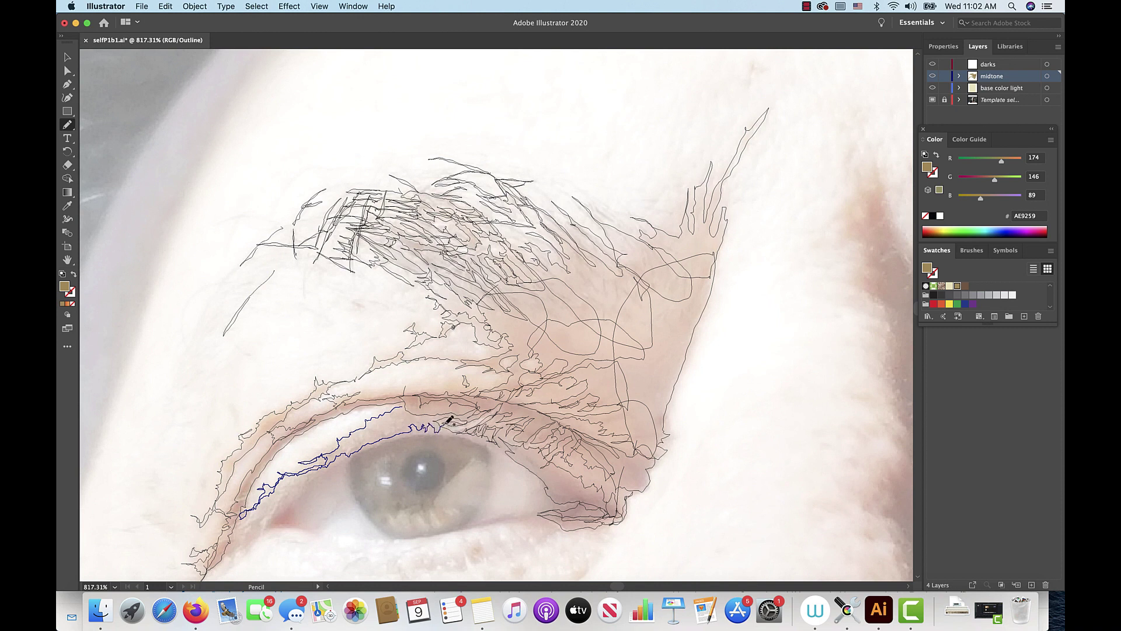
mouse_move(438, 422)
left_mouse_down()
mouse_move(430, 403)
mouse_move(405, 402)
left_mouse_up()
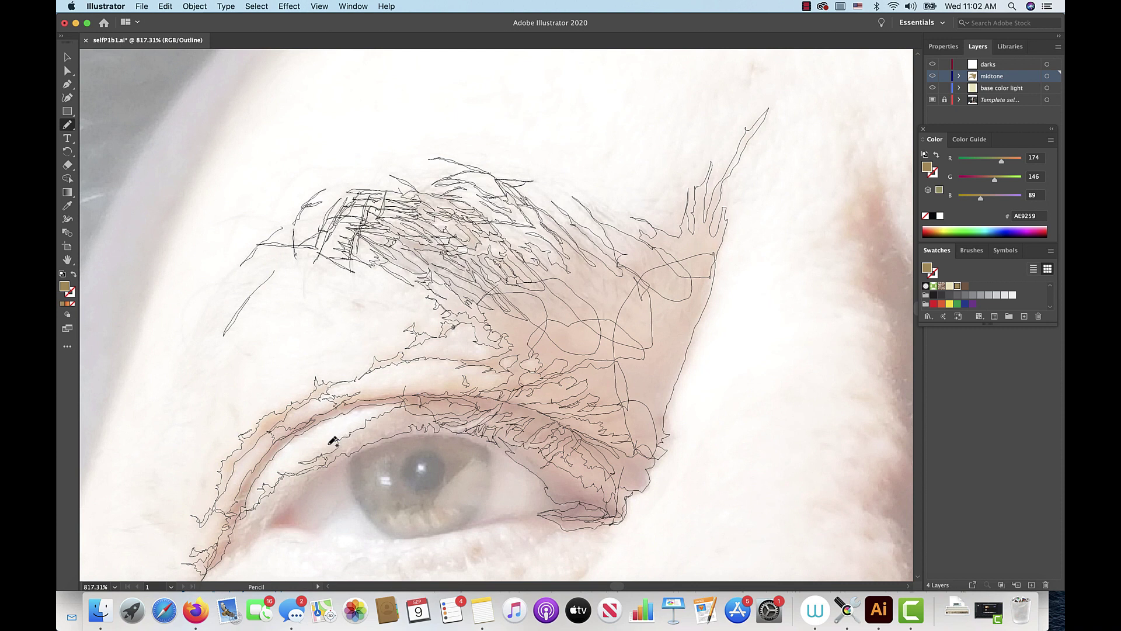
left_click_drag(333, 443, 315, 449)
key("super+z")
mouse_move(259, 506)
left_mouse_down()
mouse_move(223, 553)
mouse_move(224, 571)
mouse_move(241, 563)
mouse_move(229, 567)
mouse_move(236, 544)
mouse_move(249, 551)
mouse_move(258, 536)
mouse_move(255, 517)
mouse_move(243, 546)
mouse_move(237, 531)
mouse_move(263, 503)
left_mouse_up()
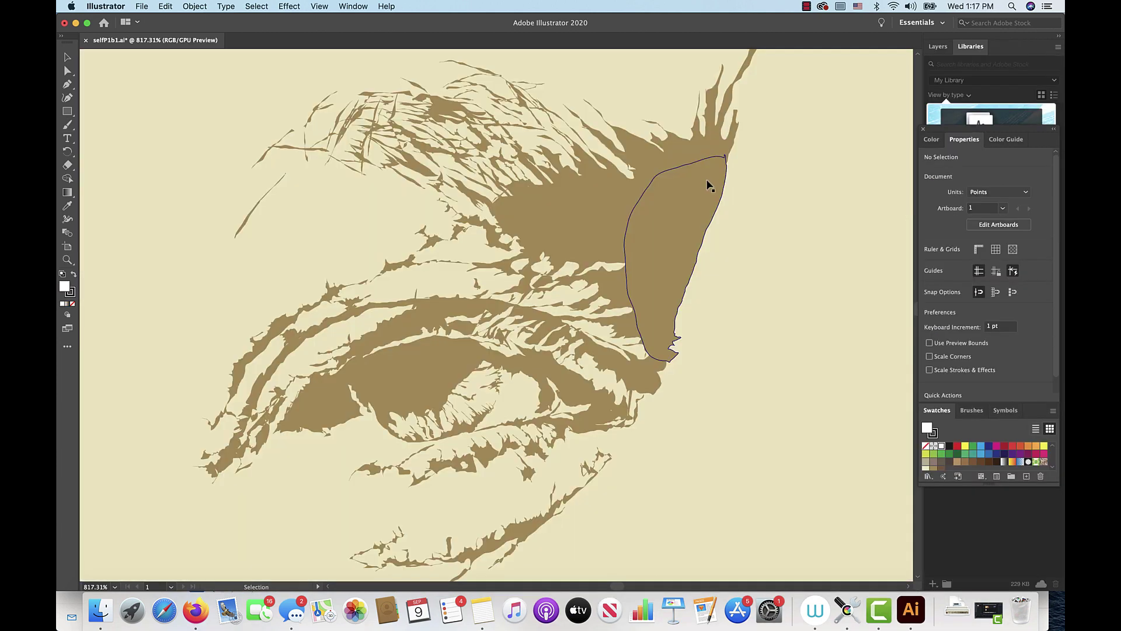
- Examine the individual paths in the midtone layer, moving the floating color controls out of the way, and collapse the layer again
left_click(752, 188)
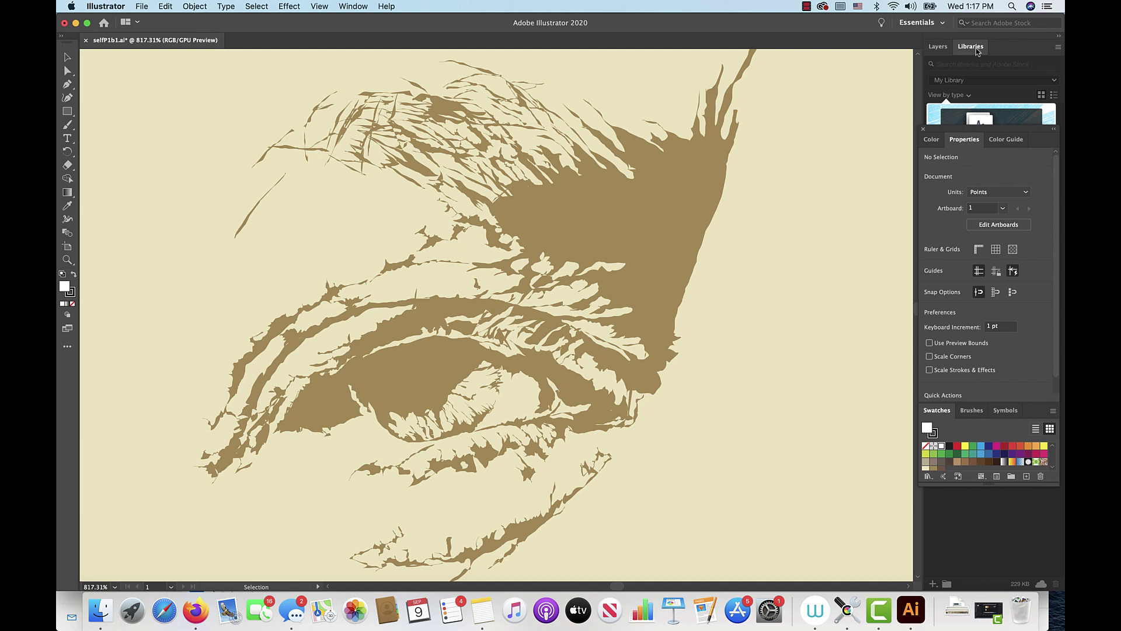
left_click(939, 47)
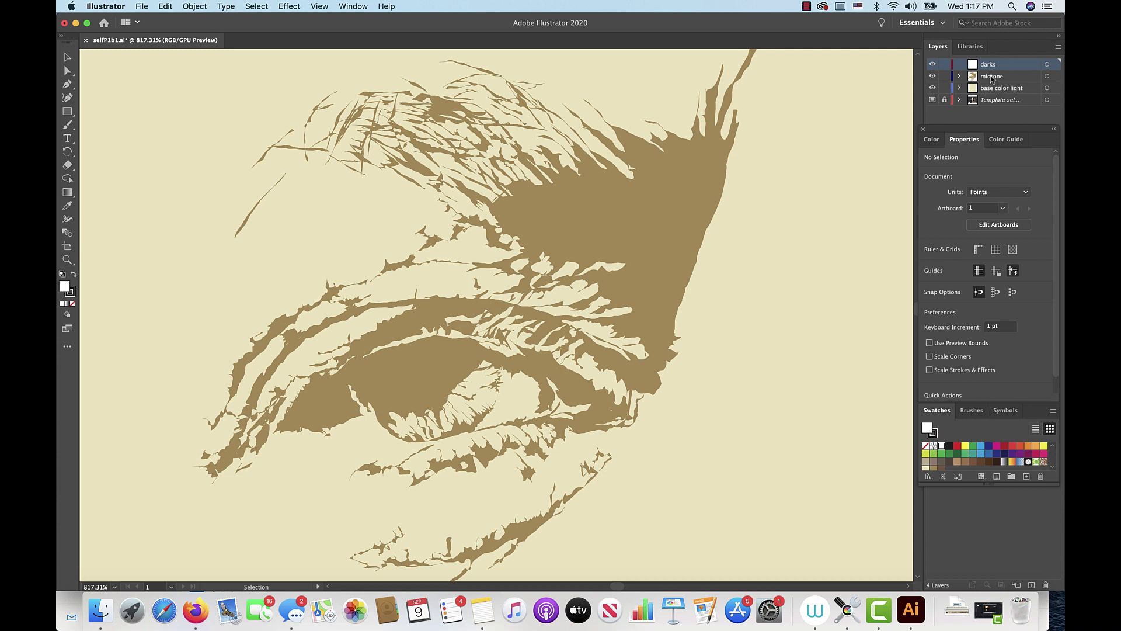
left_click(993, 77)
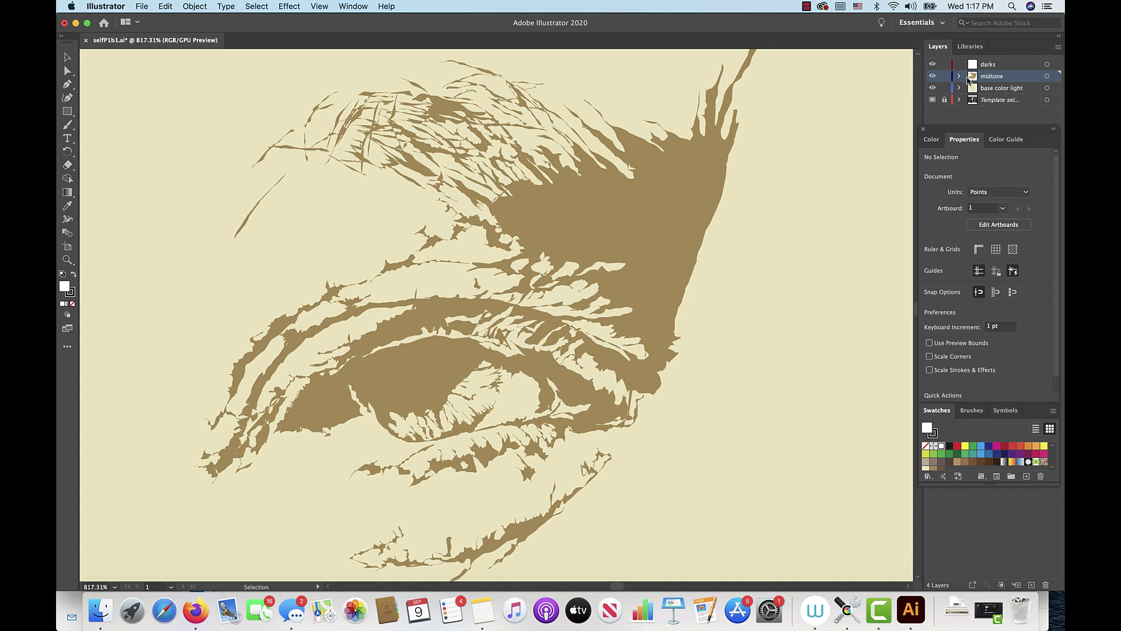
left_click(959, 76)
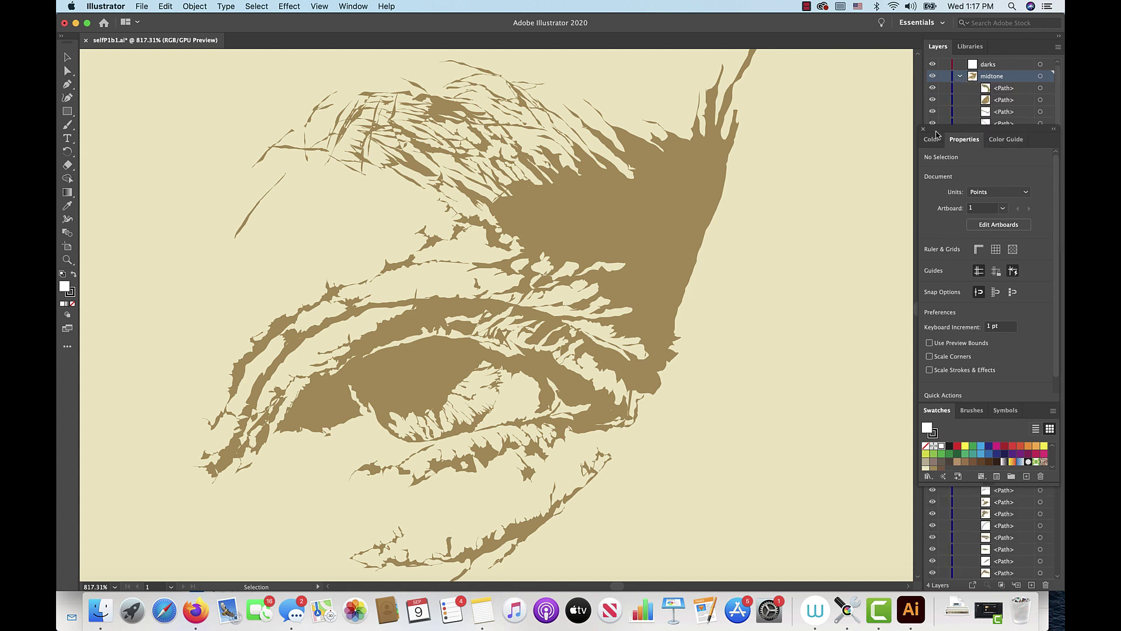
left_click_drag(929, 137, 773, 143)
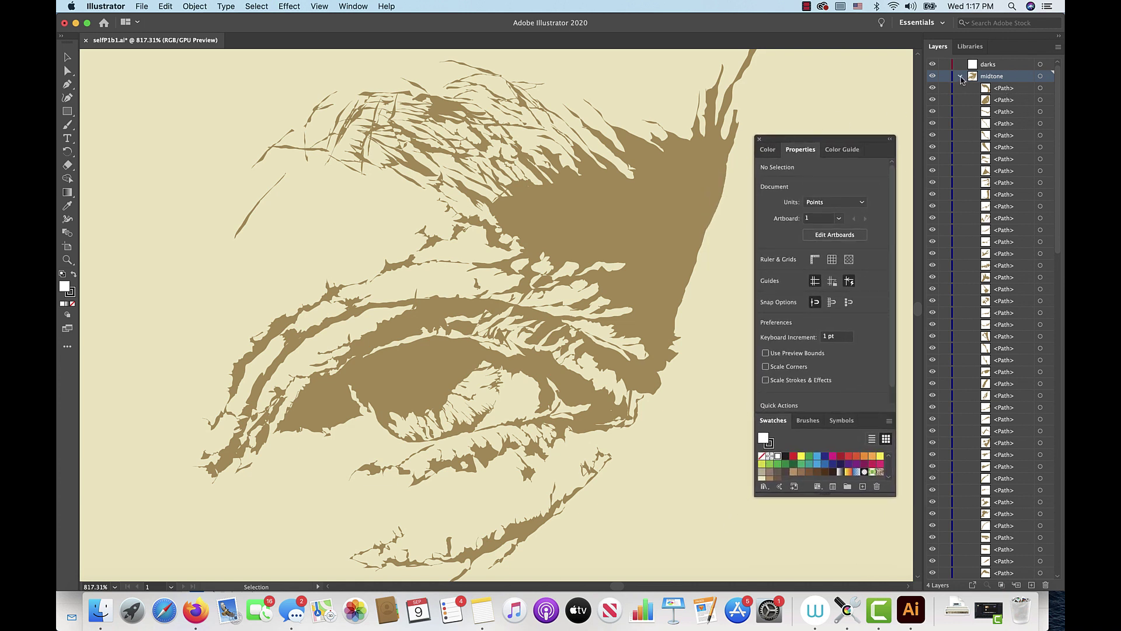
left_click(961, 77)
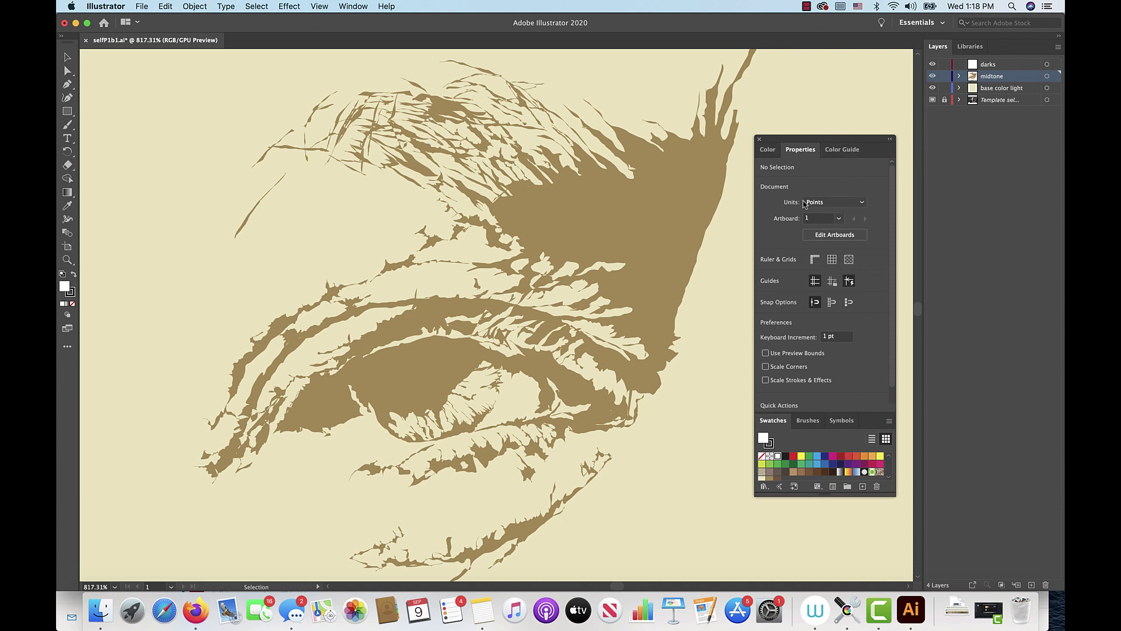
- Recolor all artwork on the midtone layer to C 33, M 33, Y 54, K 6, and deselect it
left_click(768, 150)
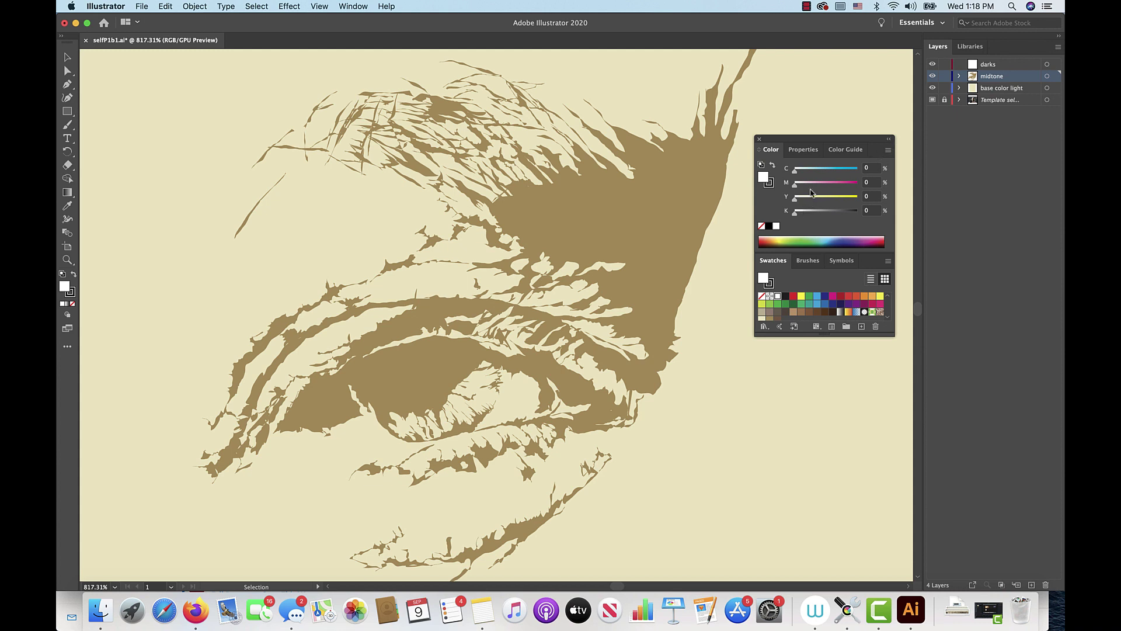
left_click(1047, 76)
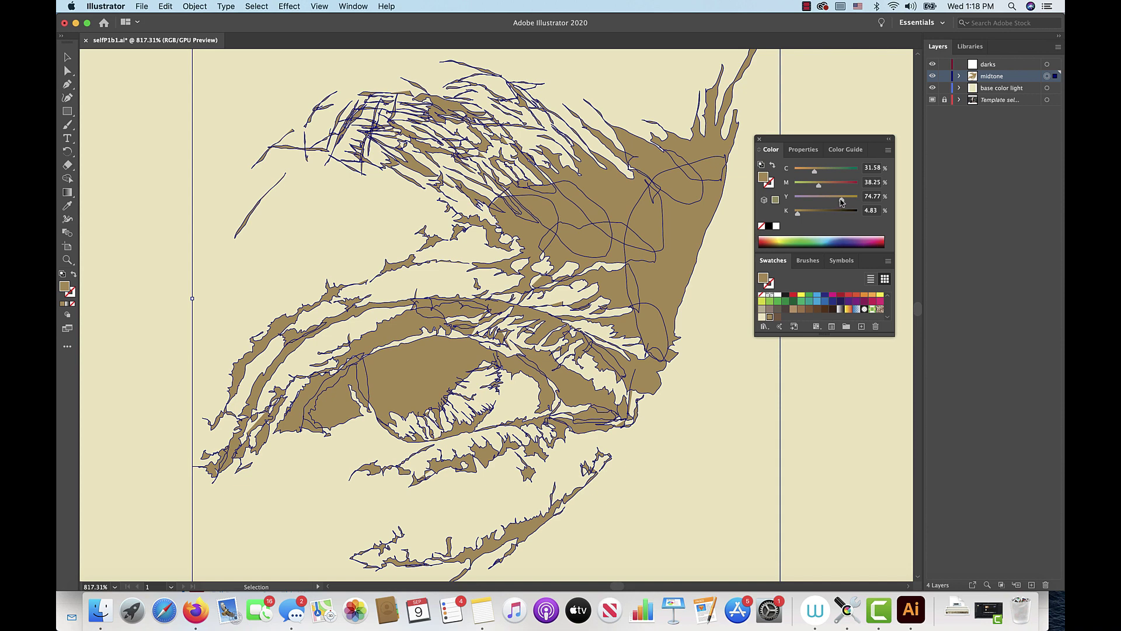
left_click_drag(843, 202, 827, 201)
left_click_drag(818, 187, 817, 186)
left_click_drag(815, 171, 817, 172)
left_click_drag(799, 215, 800, 215)
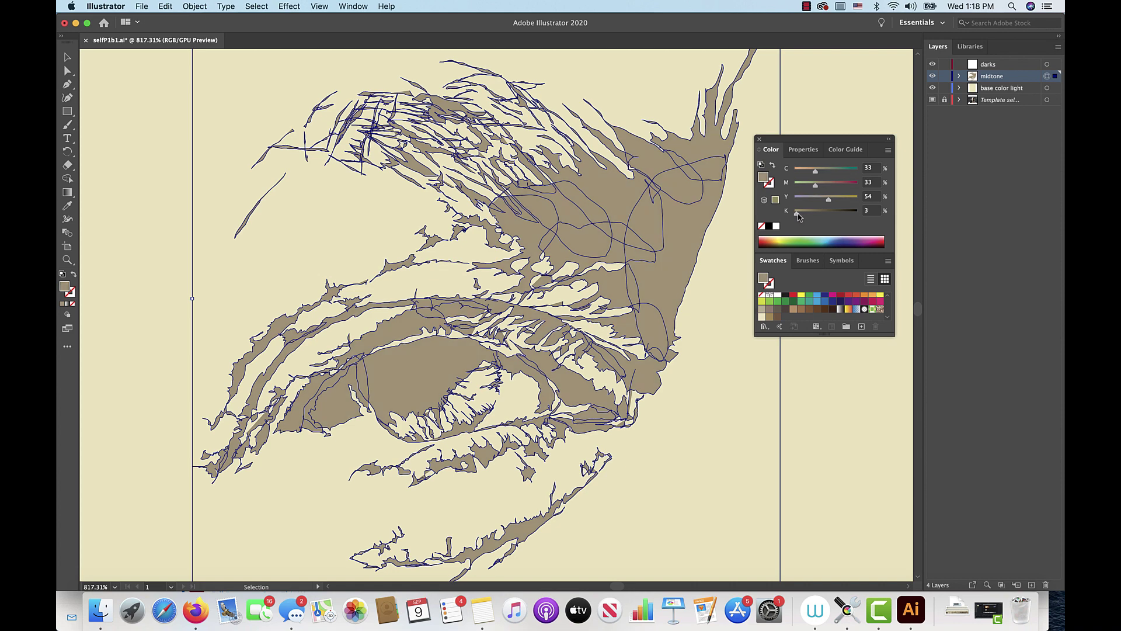
left_click_drag(800, 215, 802, 227)
left_click_drag(851, 140, 1014, 135)
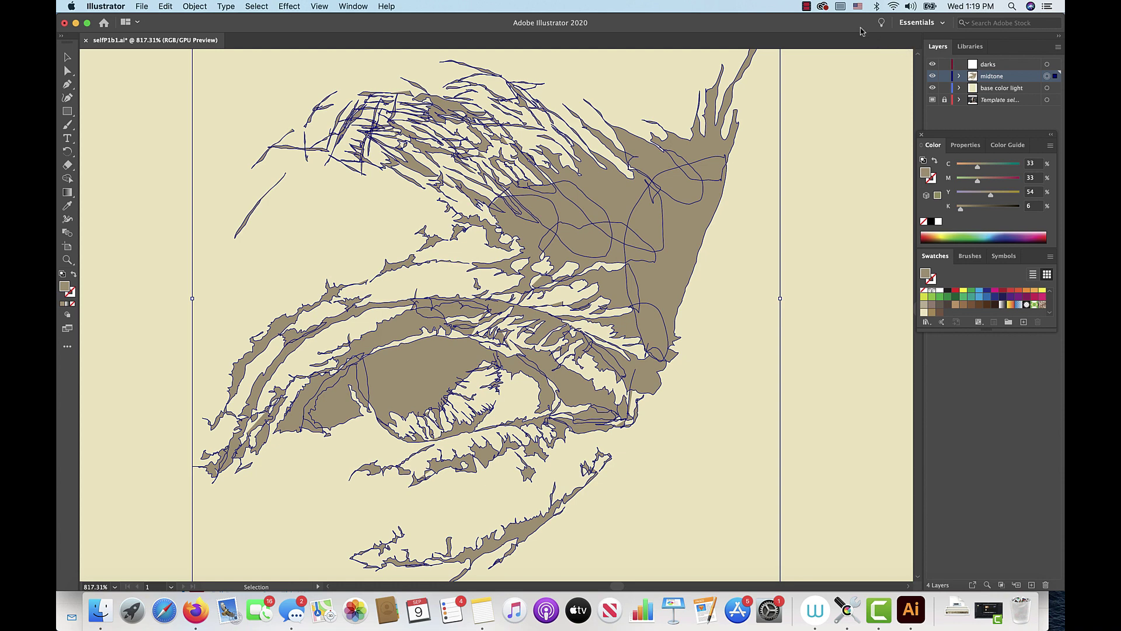
left_click(1046, 76)
left_click(264, 8)
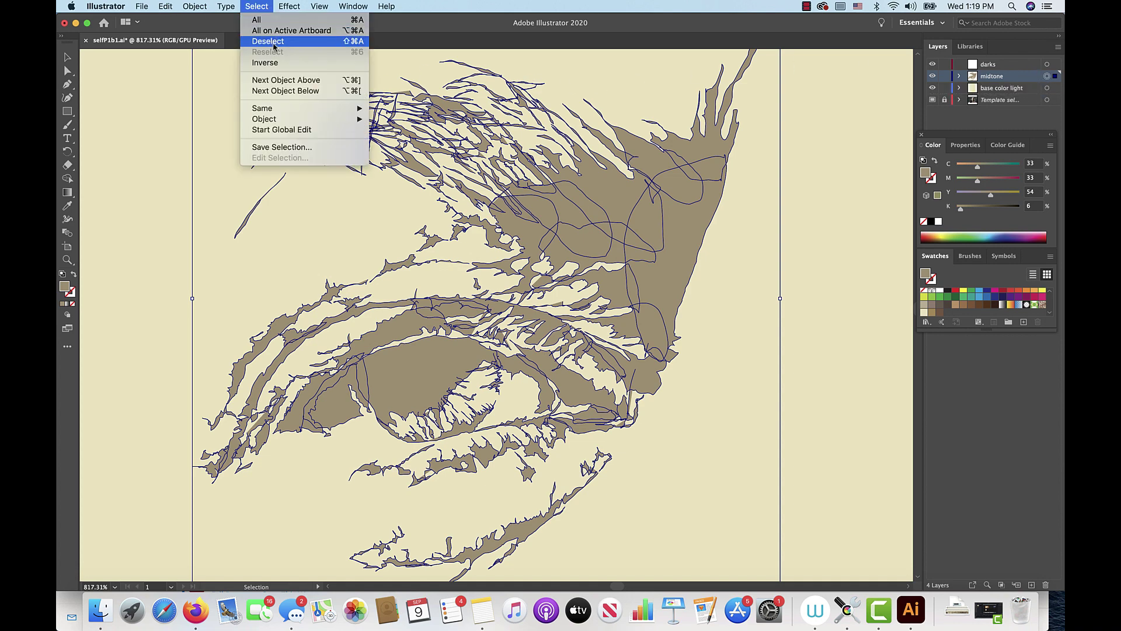
left_click(274, 42)
- Make the darks layer active and choose the saved dark brown swatch as the fill
left_click(996, 66)
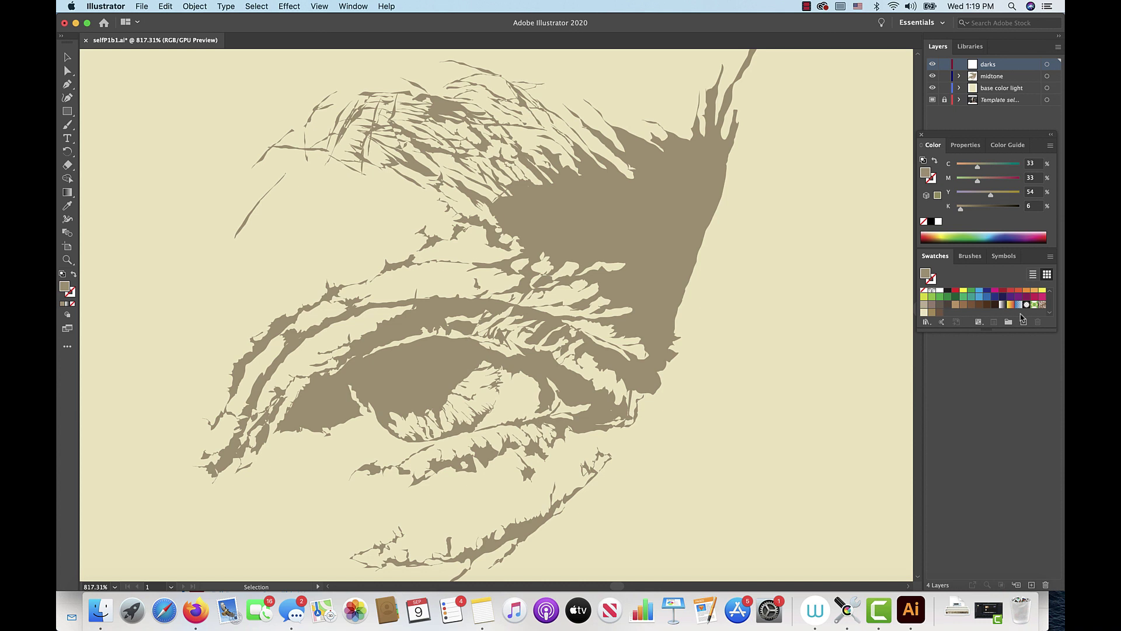
mouse_move(1057, 328)
left_mouse_down()
mouse_move(1057, 338)
mouse_move(1056, 328)
left_mouse_up()
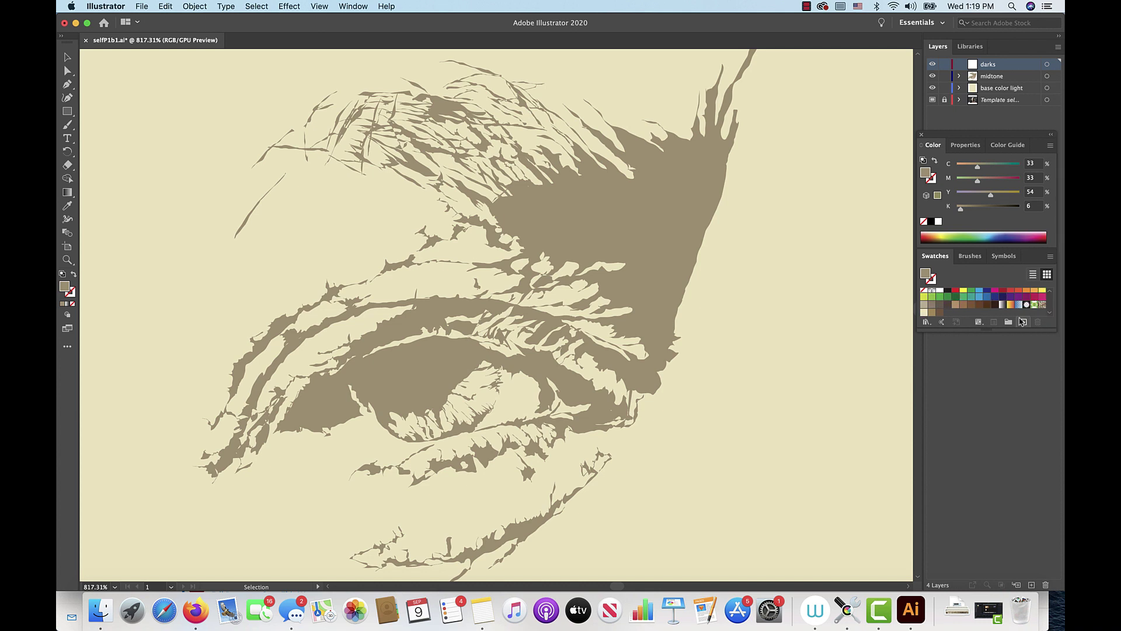
left_click(940, 313)
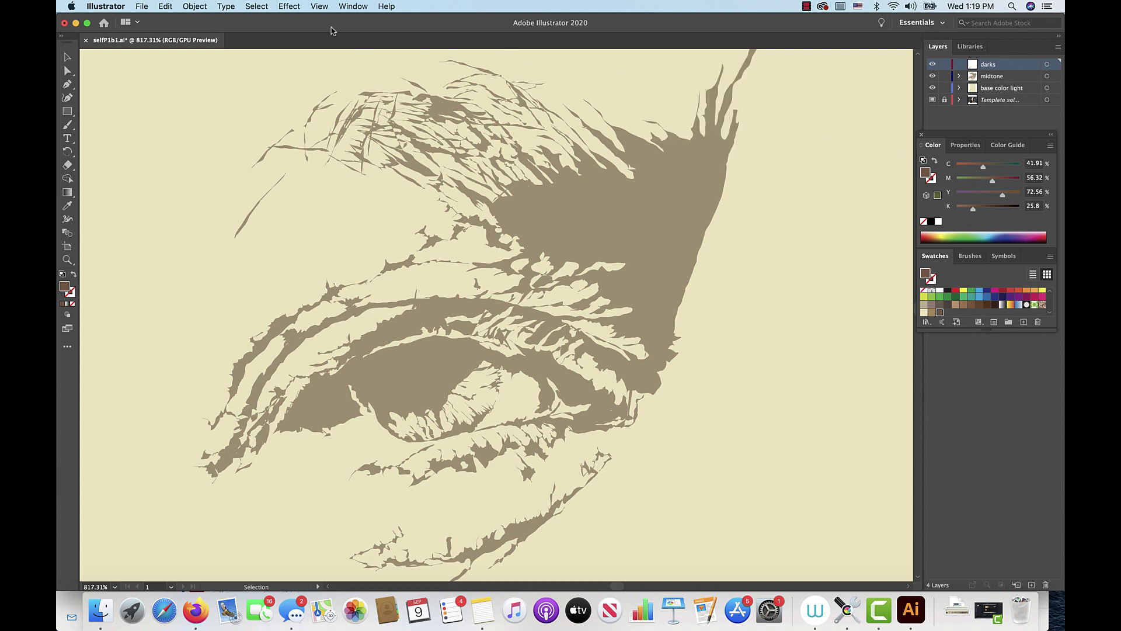
- Switch to Outline view around the iris and activate the Pencil tool
left_click(323, 7)
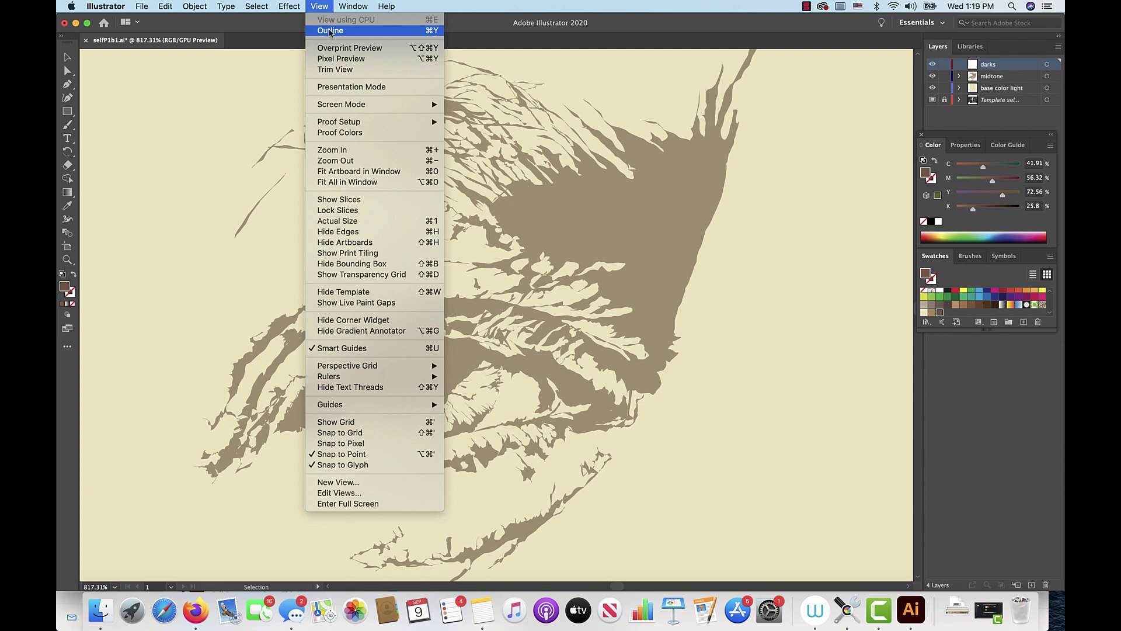
left_click(330, 31)
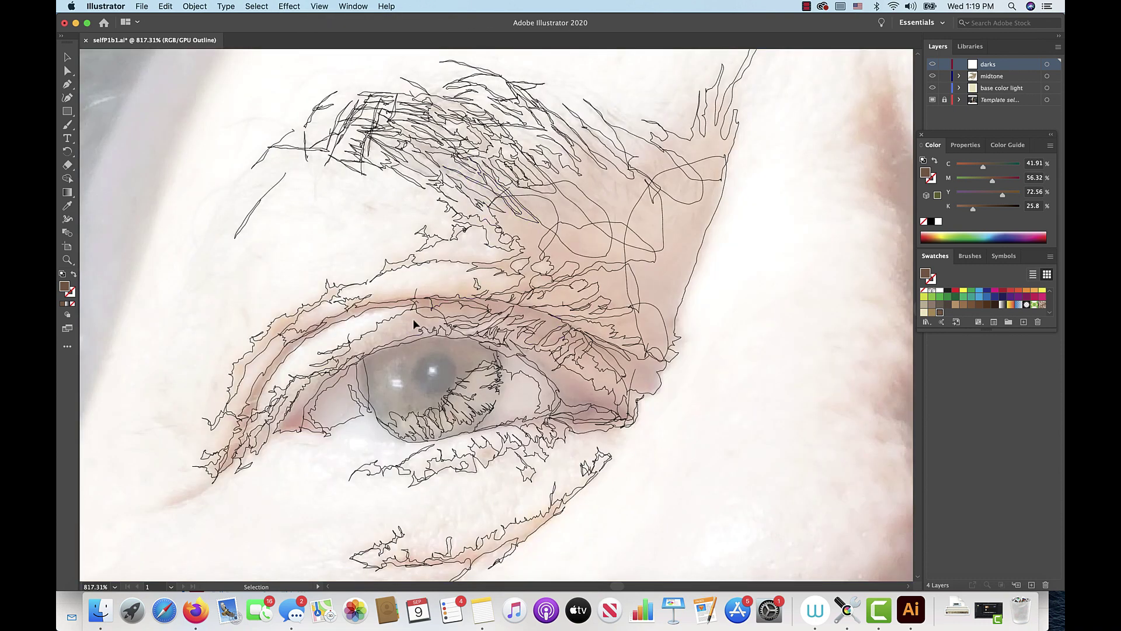
left_click(67, 260)
left_click(443, 375)
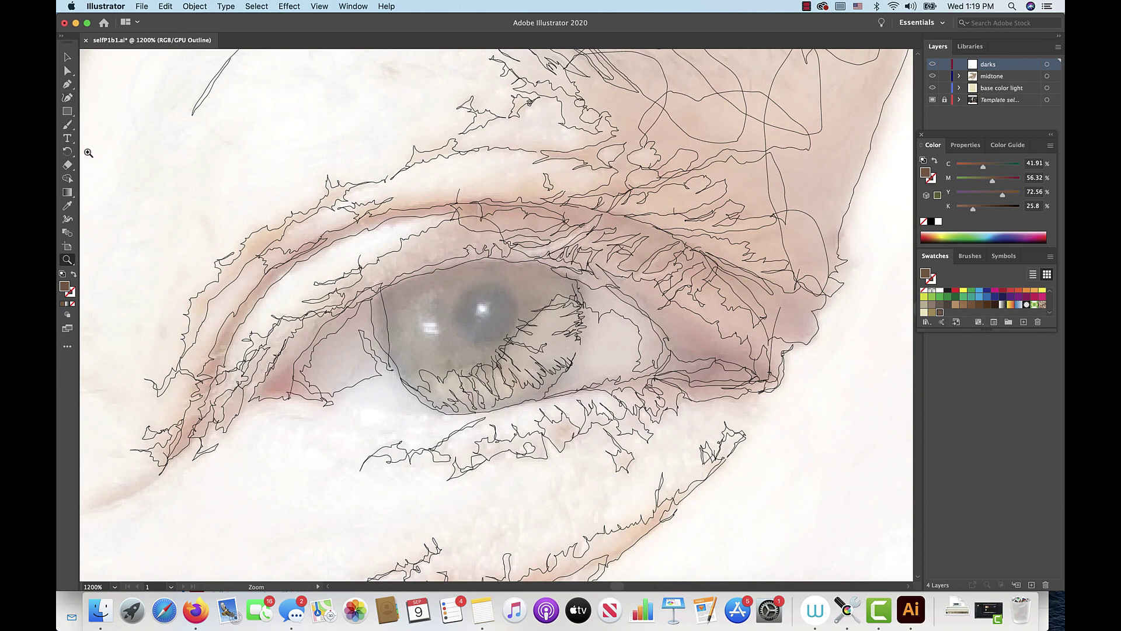
left_click(68, 126)
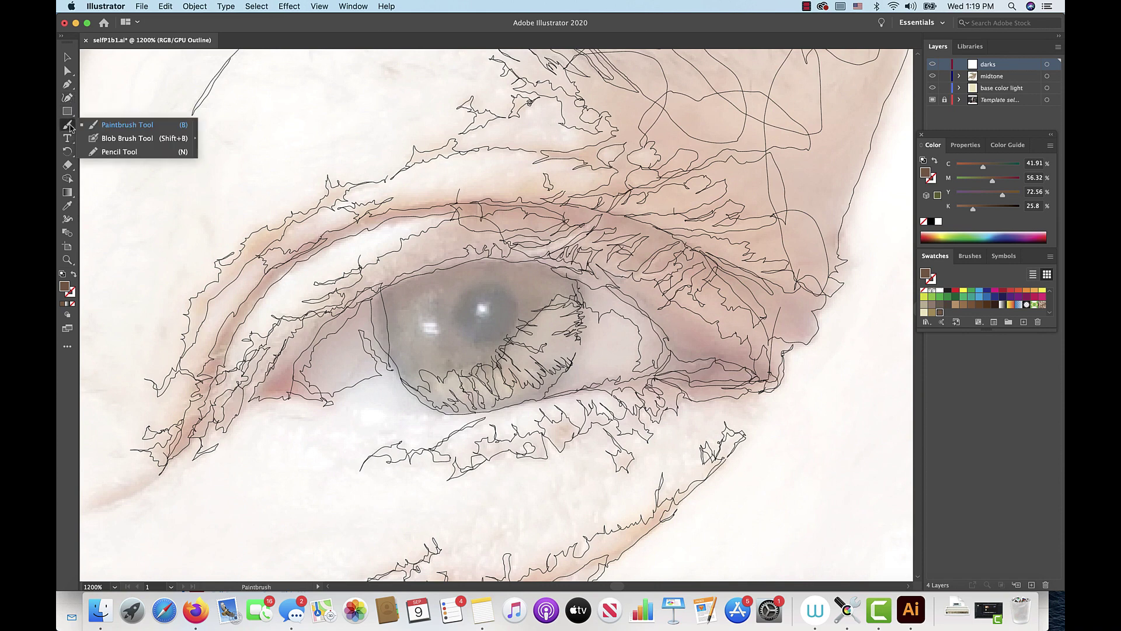
left_click(107, 152)
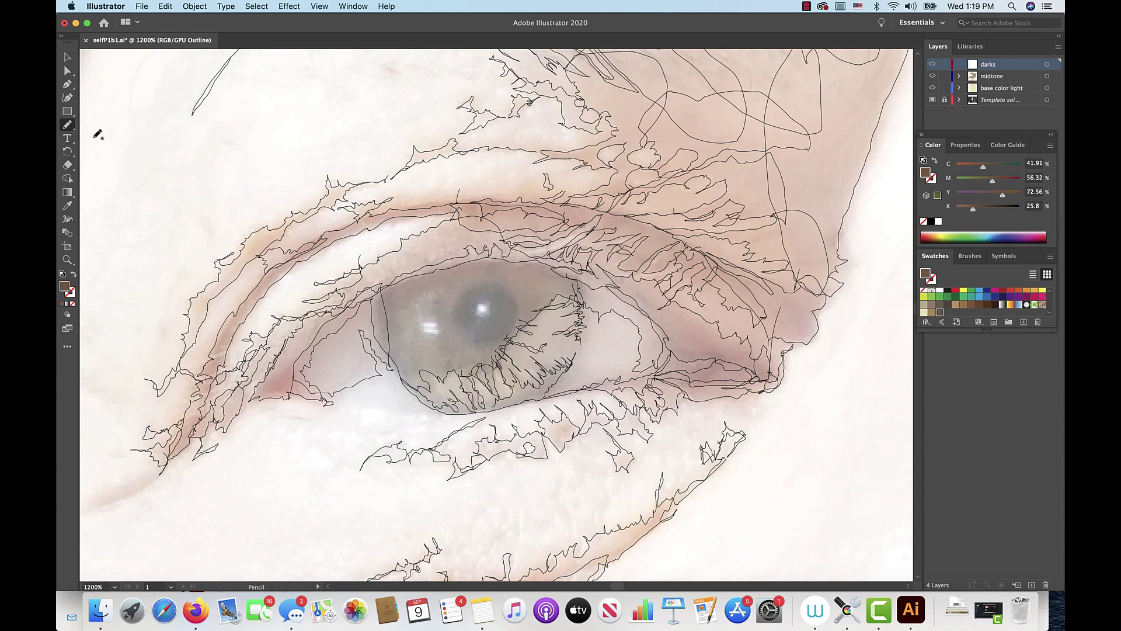
- Set the Pencil tool to fully Accurate fidelity, filled new strokes, Keep selected off, and 10 pixels for both closing paths and editing selected paths
double_click(68, 126)
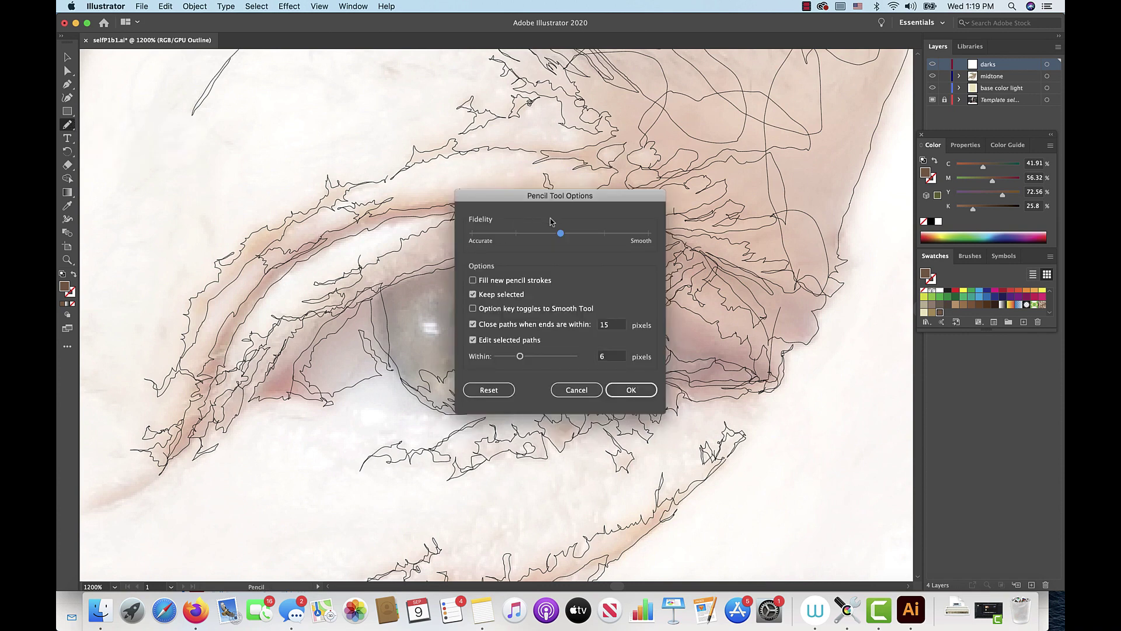
left_click_drag(561, 233, 462, 243)
left_click(473, 280)
left_click(473, 295)
left_click(600, 329)
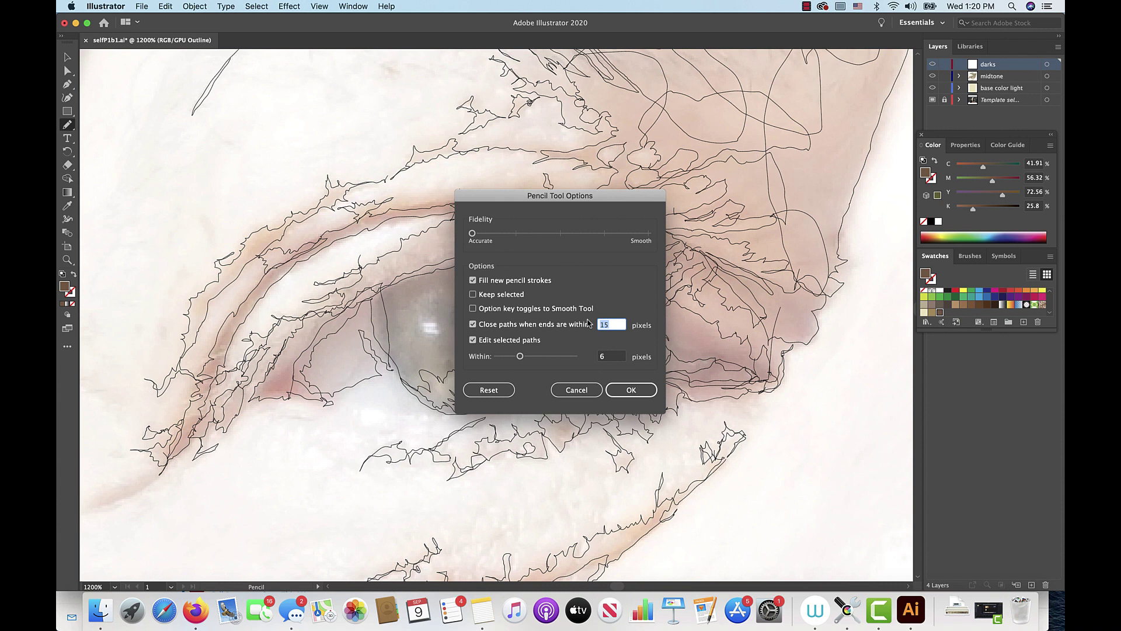
type("1")
left_click(604, 358)
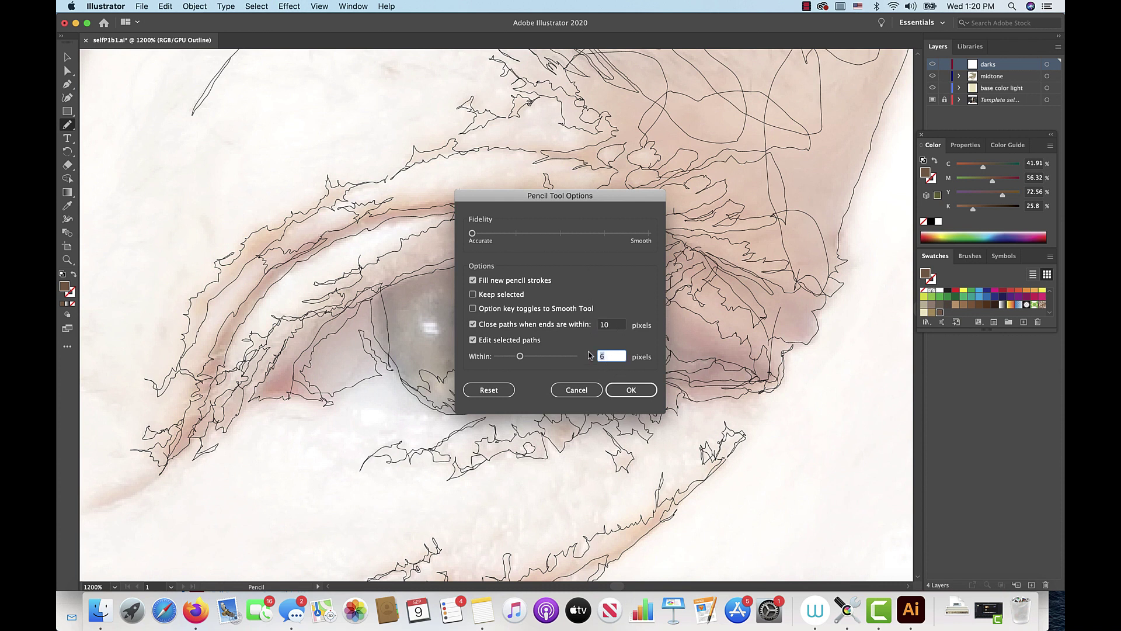
type("10")
left_click(634, 390)
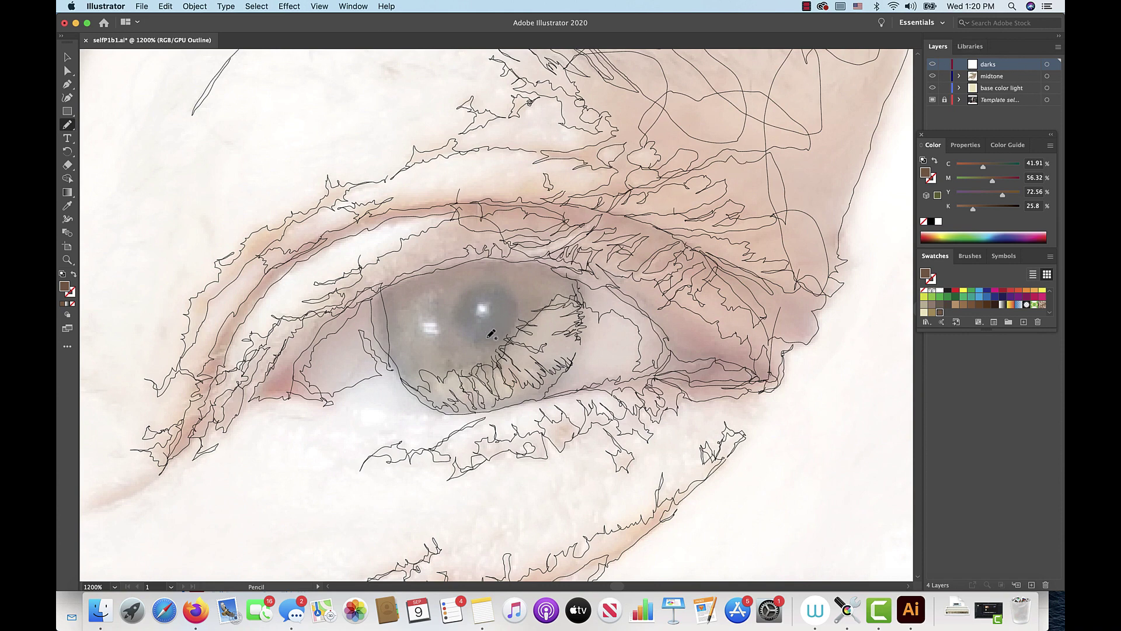
- Trace the pupil, the shadow along the upper iris and the small streaks beside the pupil, and check them in Preview
mouse_move(498, 341)
left_mouse_down()
mouse_move(453, 328)
mouse_move(463, 290)
mouse_move(487, 280)
mouse_move(518, 303)
mouse_move(514, 324)
mouse_move(493, 340)
left_mouse_up()
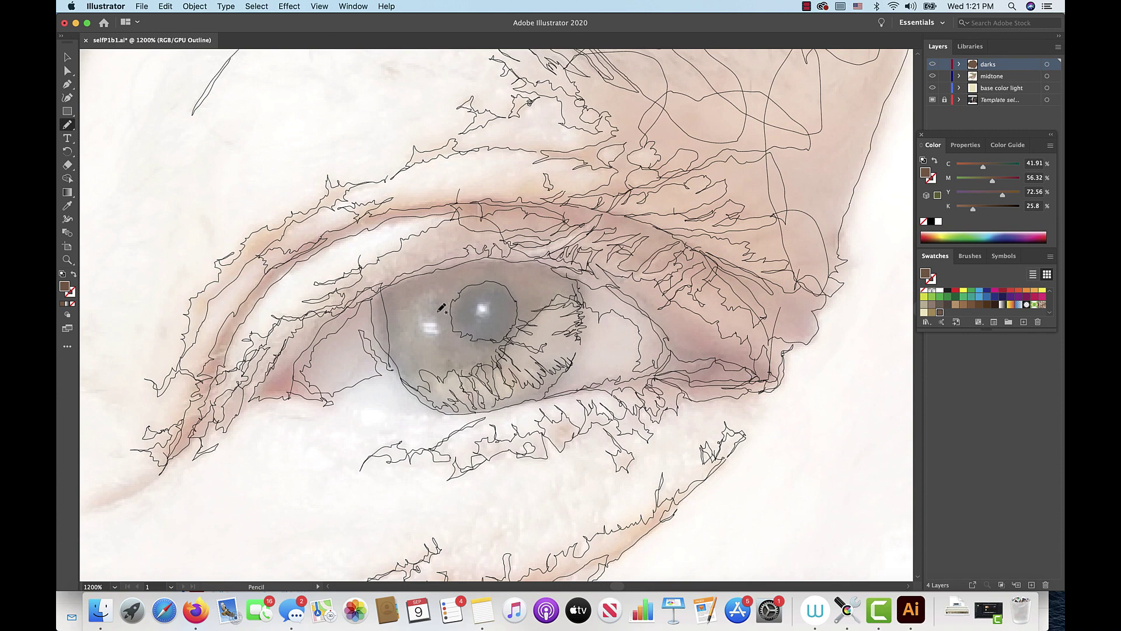
mouse_move(438, 312)
left_mouse_down()
mouse_move(437, 285)
mouse_move(416, 293)
mouse_move(390, 312)
mouse_move(403, 329)
mouse_move(386, 342)
mouse_move(378, 296)
mouse_move(442, 268)
mouse_move(503, 264)
mouse_move(506, 277)
mouse_move(467, 267)
mouse_move(442, 306)
left_mouse_up()
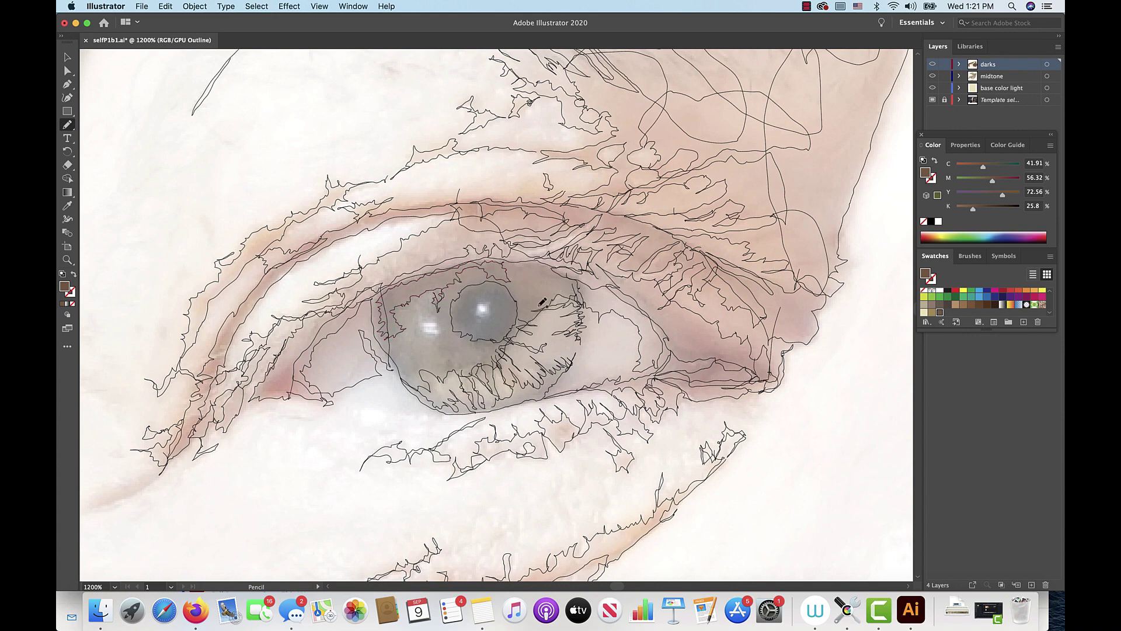
mouse_move(522, 307)
left_mouse_down()
mouse_move(537, 303)
mouse_move(522, 304)
left_mouse_up()
left_click(320, 7)
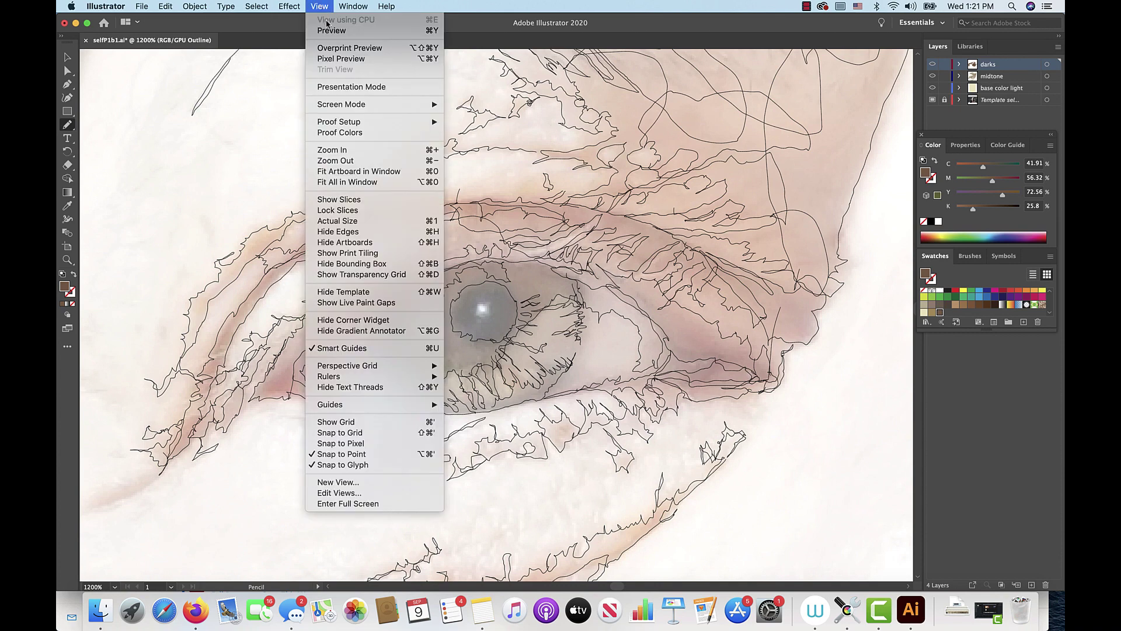
left_click(331, 31)
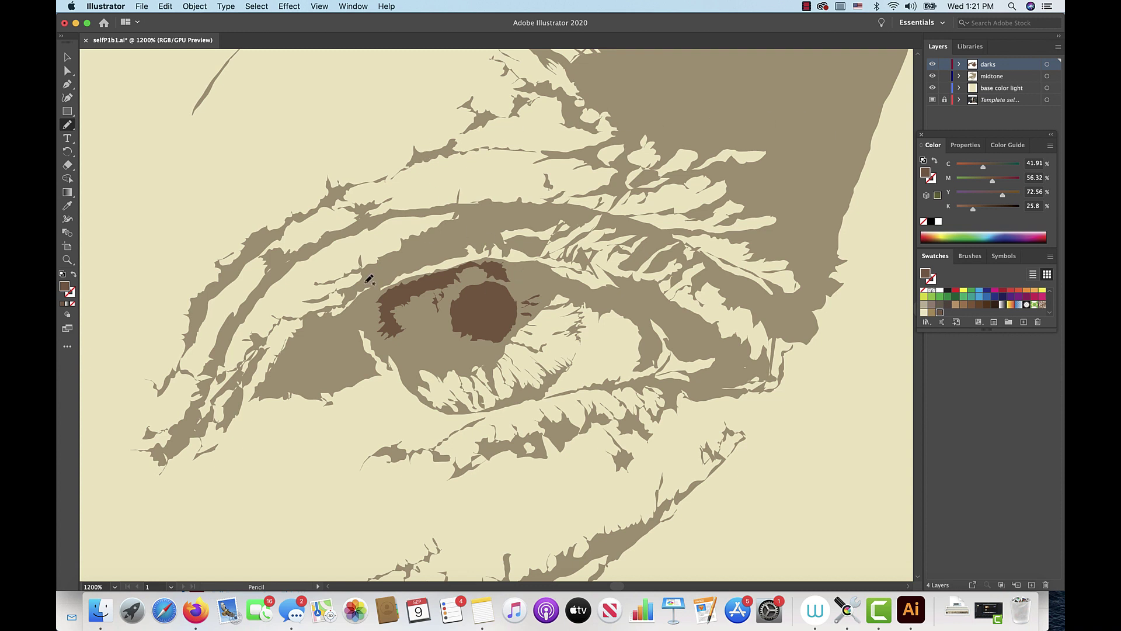
- Return to Outline view, trace the dark line at the eye's corner and the small dark patches below the pupil, and switch to Preview
left_click(316, 6)
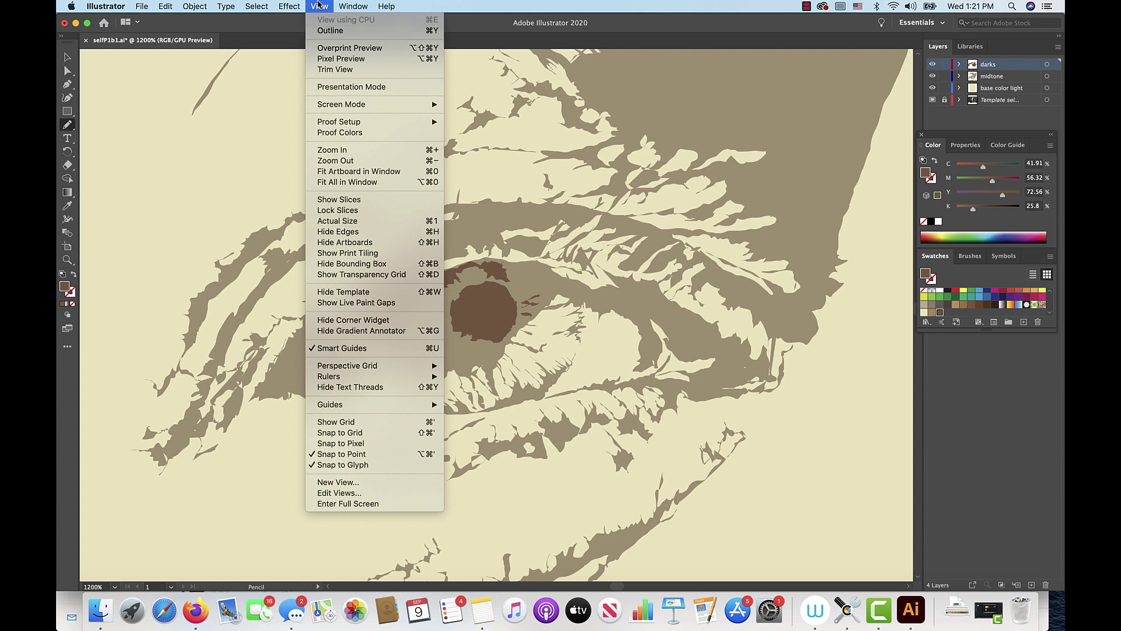
key("Escape")
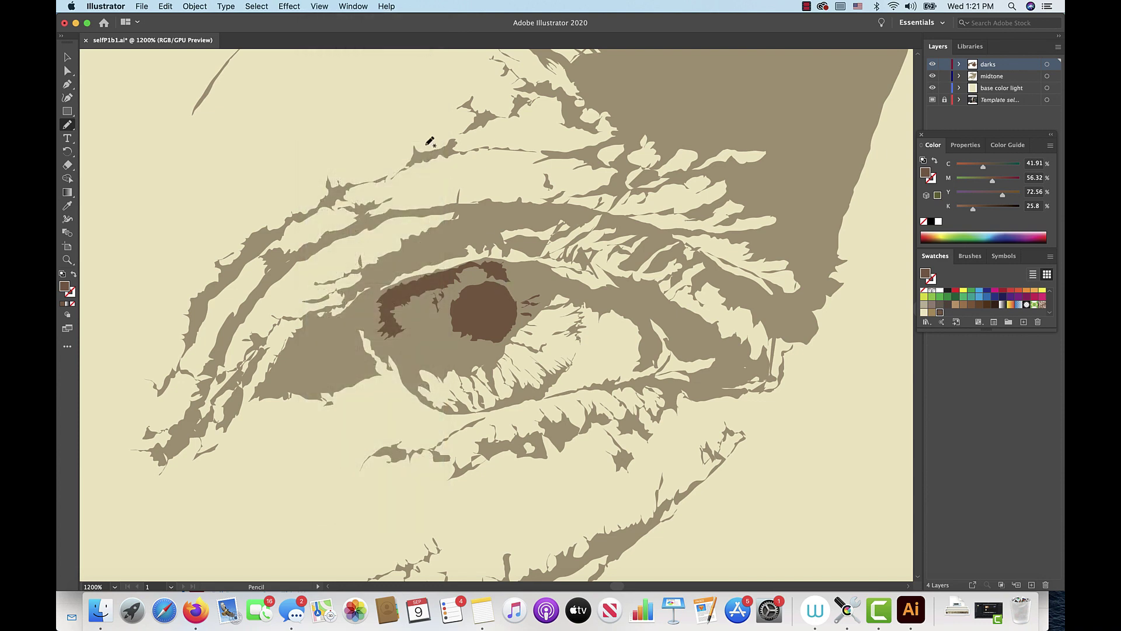
left_click(320, 7)
left_click(330, 30)
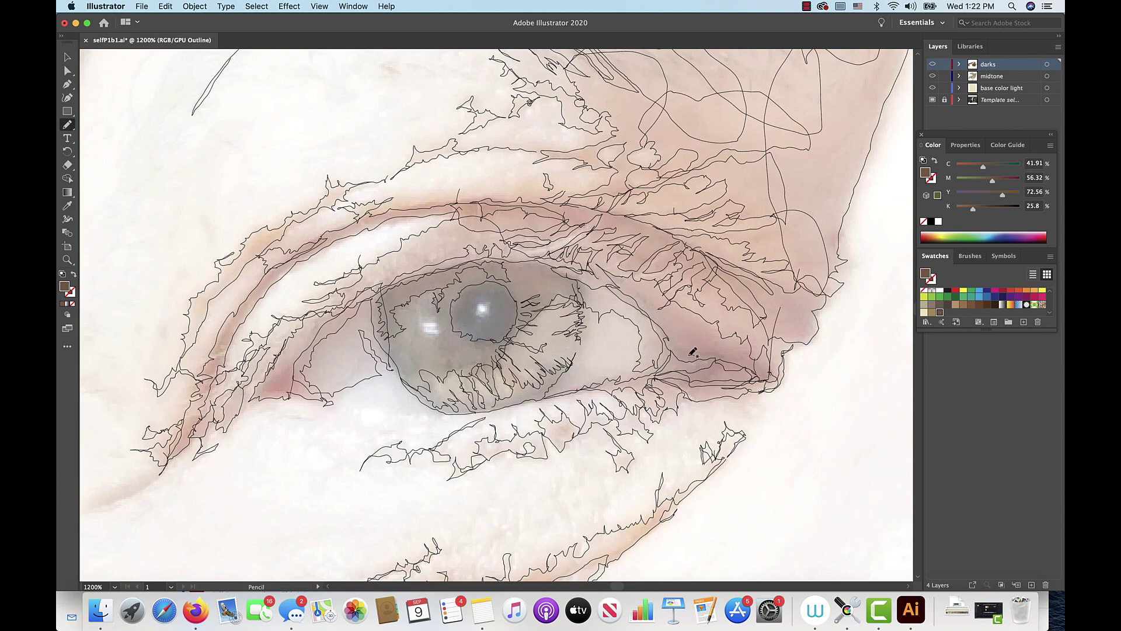
mouse_move(667, 333)
left_mouse_down()
mouse_move(648, 311)
mouse_move(691, 349)
mouse_move(729, 357)
mouse_move(713, 365)
mouse_move(721, 354)
mouse_move(694, 351)
left_mouse_up()
mouse_move(722, 354)
left_mouse_down()
mouse_move(768, 370)
mouse_move(731, 354)
left_mouse_up()
mouse_move(453, 361)
left_mouse_down()
mouse_move(439, 351)
mouse_move(451, 342)
mouse_move(456, 353)
mouse_move(502, 332)
left_mouse_up()
key("ctrl+y")
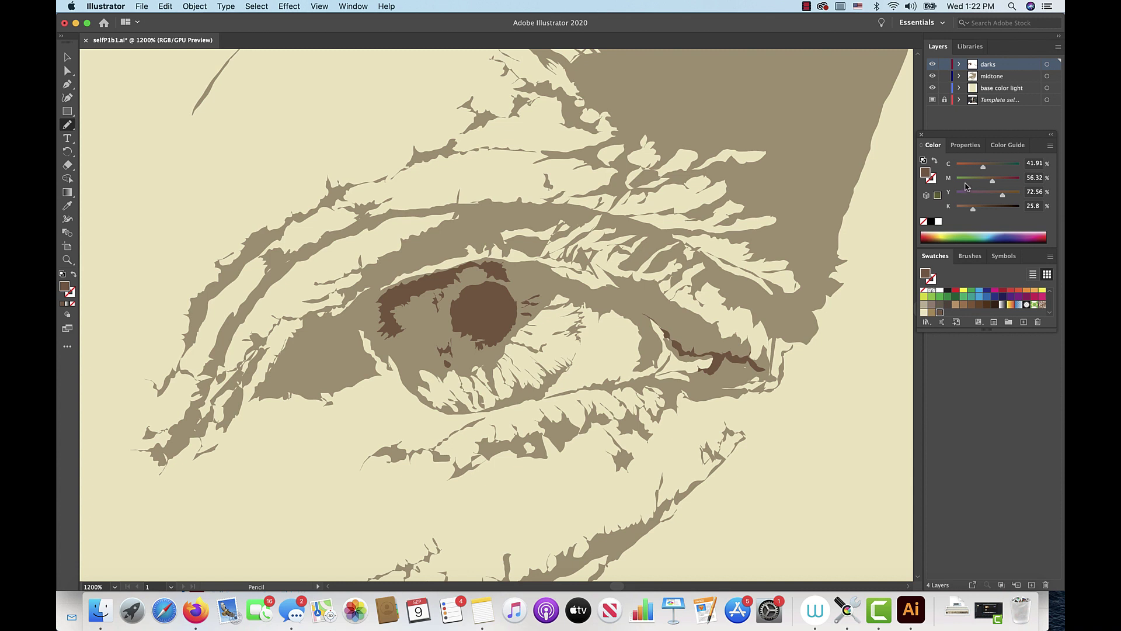
- Recolor all artwork on the darks layer to C 41.91, M 51, Y 58, K 25.8, and deselect it
left_click(1048, 66)
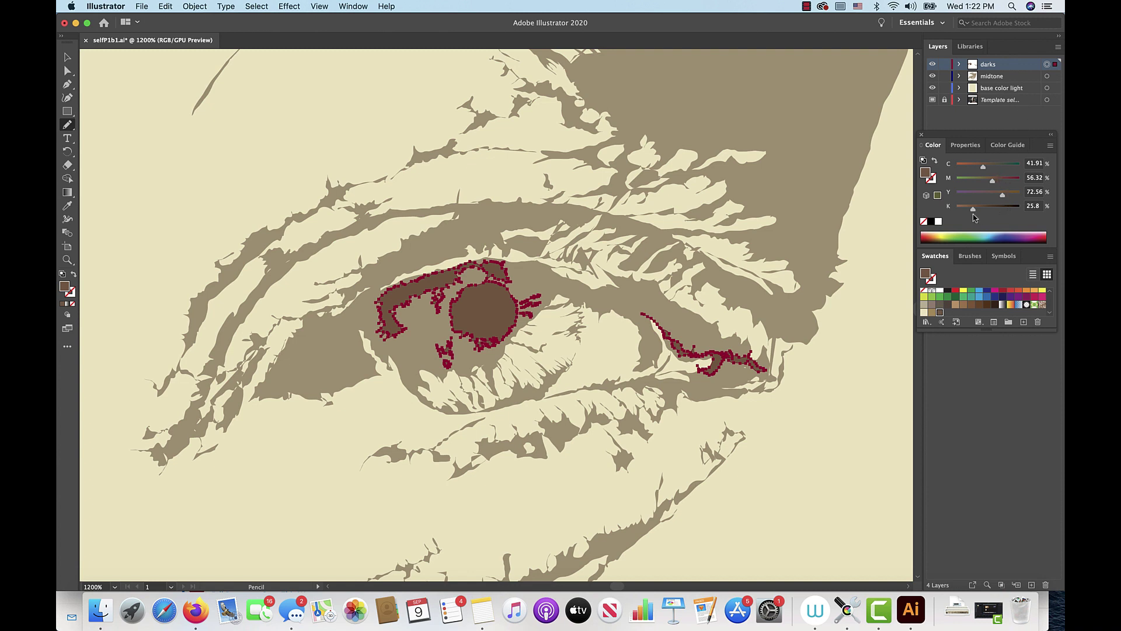
left_click(1000, 192)
left_click(995, 194)
left_click_drag(991, 183, 989, 183)
left_click(256, 7)
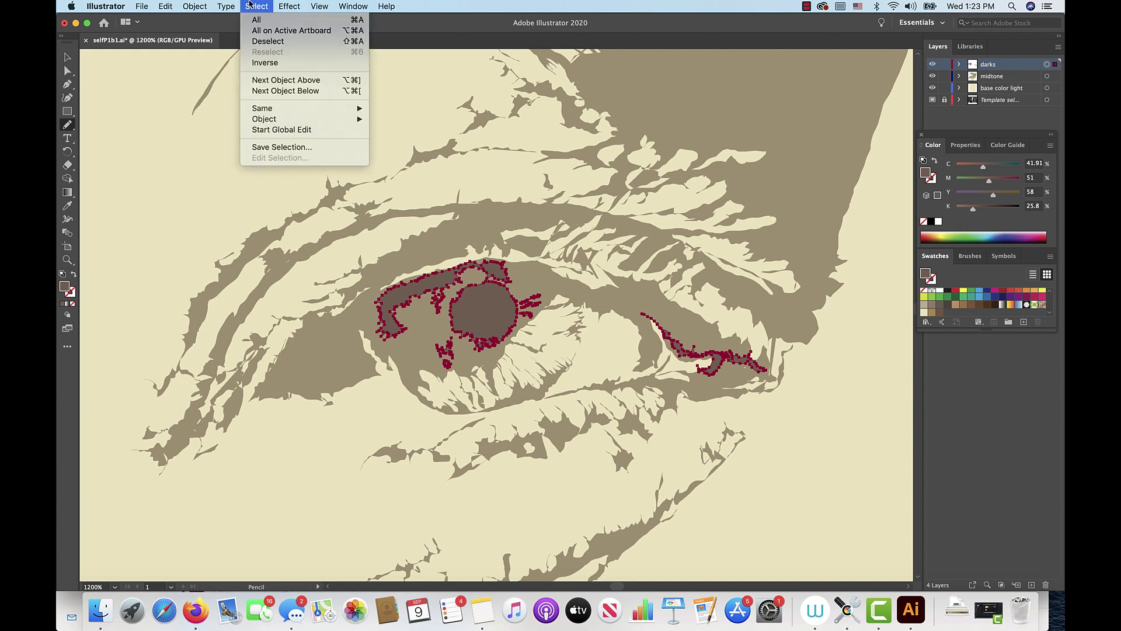
left_click(263, 42)
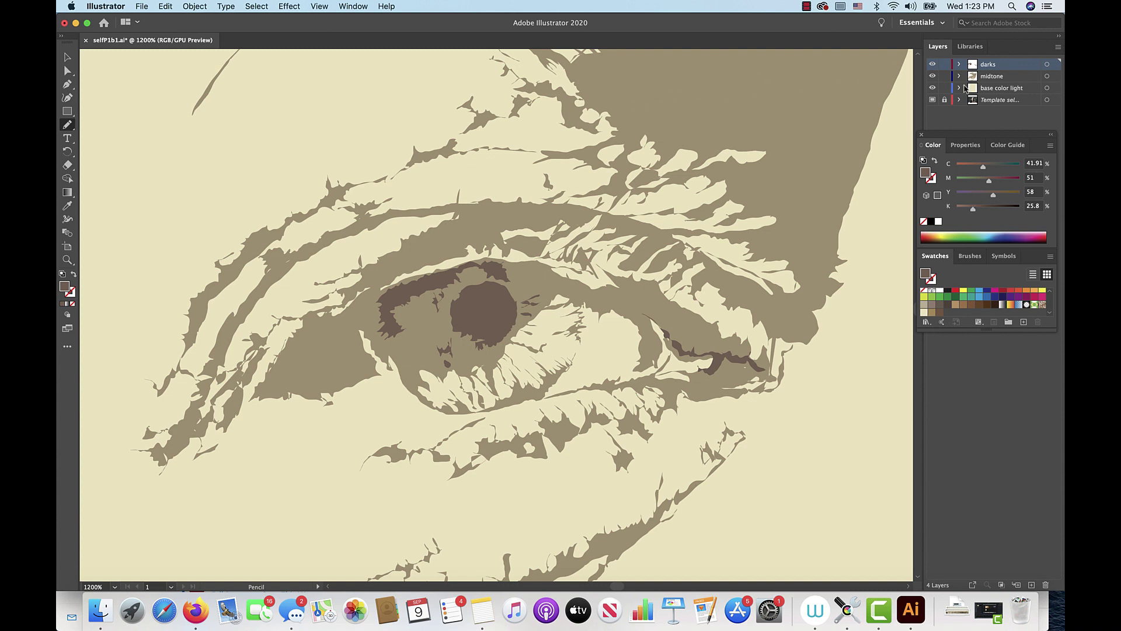
- Recolor all artwork on the midtone layer to C 28, M 29, Y 52, K 2.79
left_click(996, 79)
left_click(1046, 77)
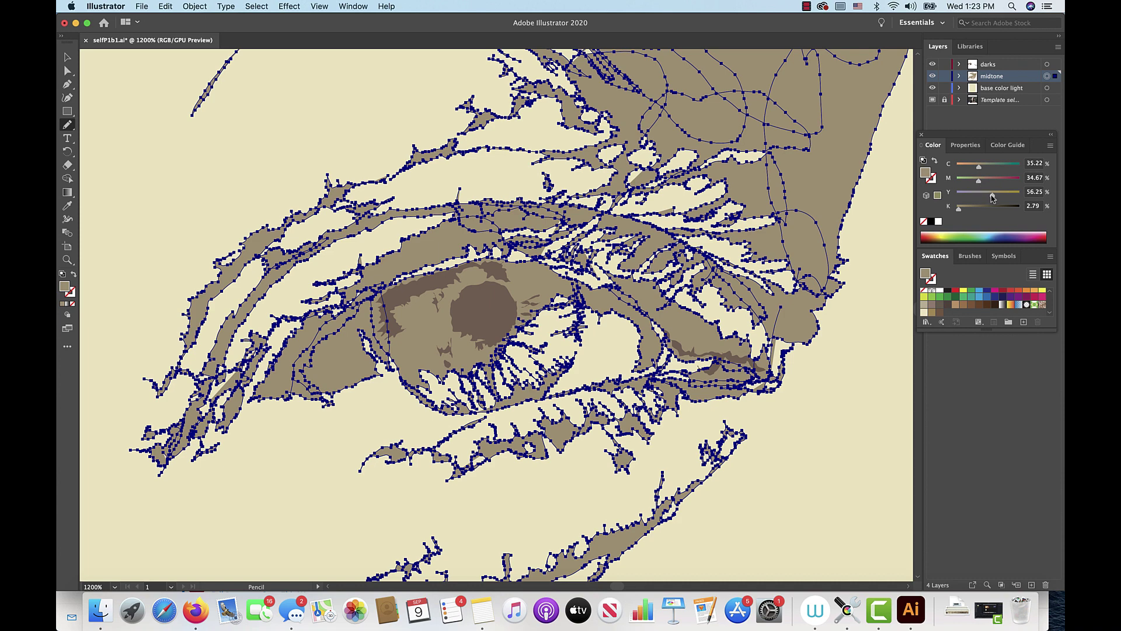
left_click_drag(992, 198, 976, 168)
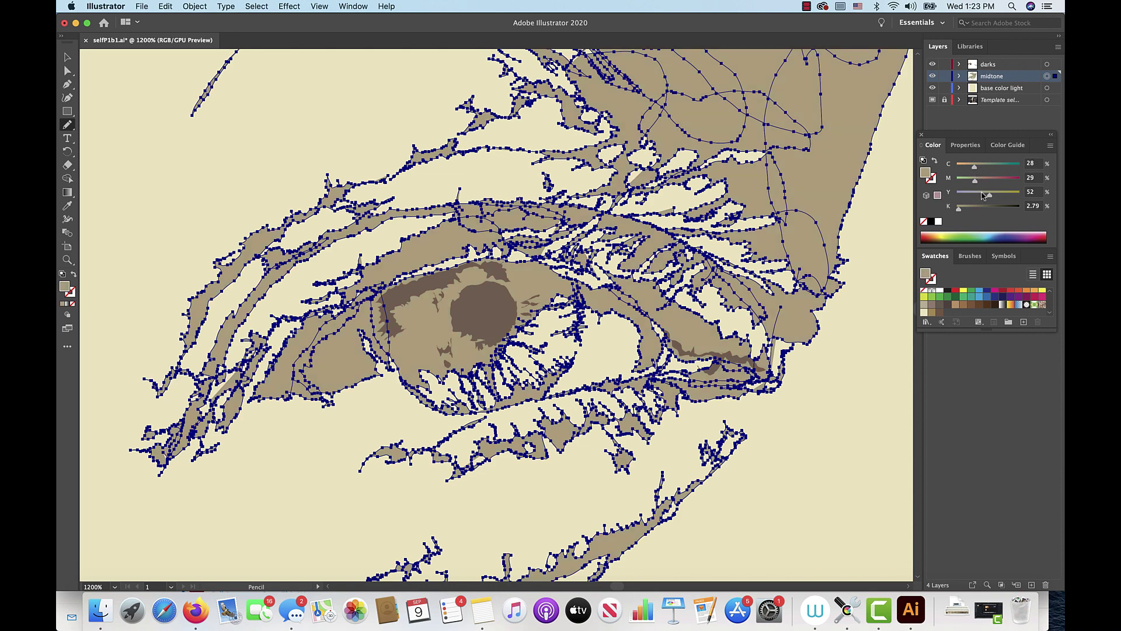
- Recolor all artwork on the darks layer to C 43, M 54.3, Y 60.68, K 11, and deselect it
left_click(1047, 64)
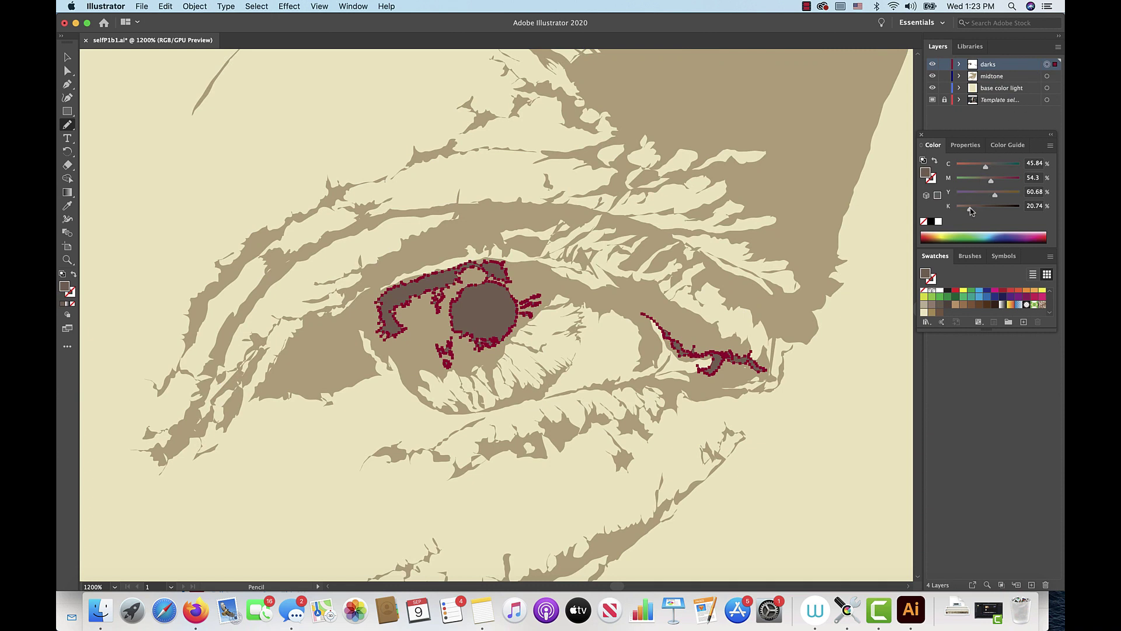
left_click_drag(971, 209, 968, 207)
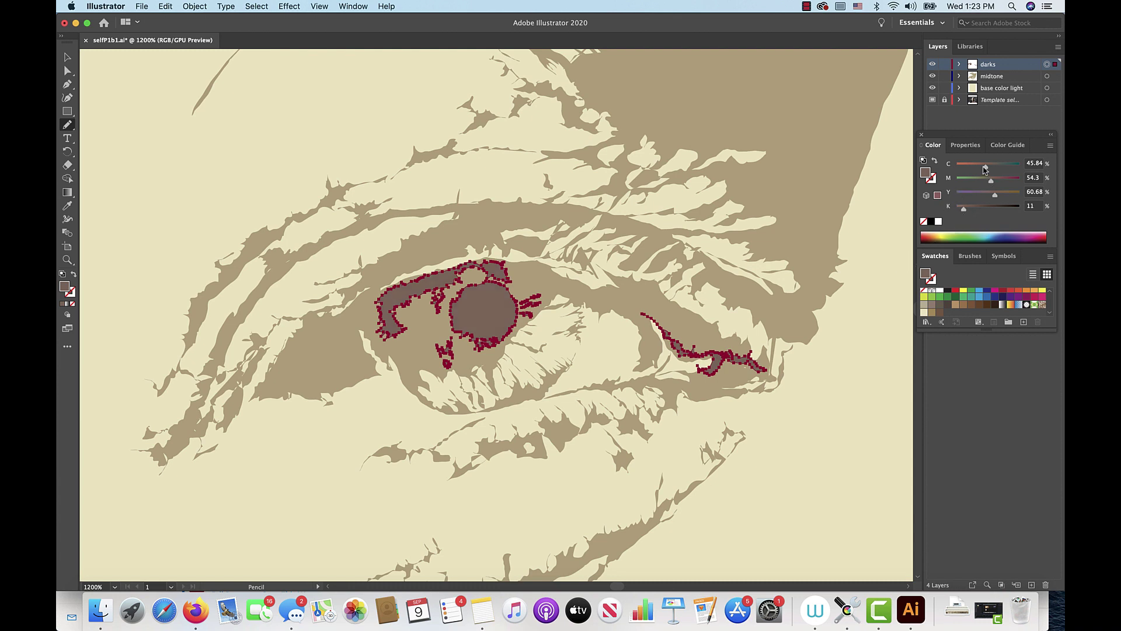
left_click_drag(986, 169, 984, 169)
left_click(256, 6)
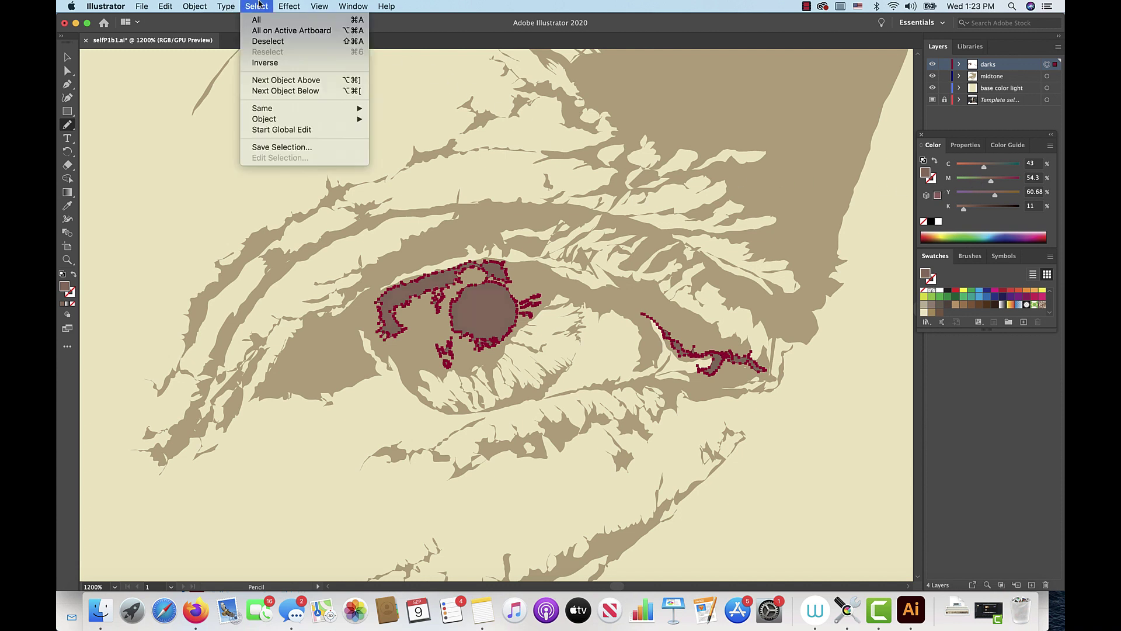
left_click(265, 41)
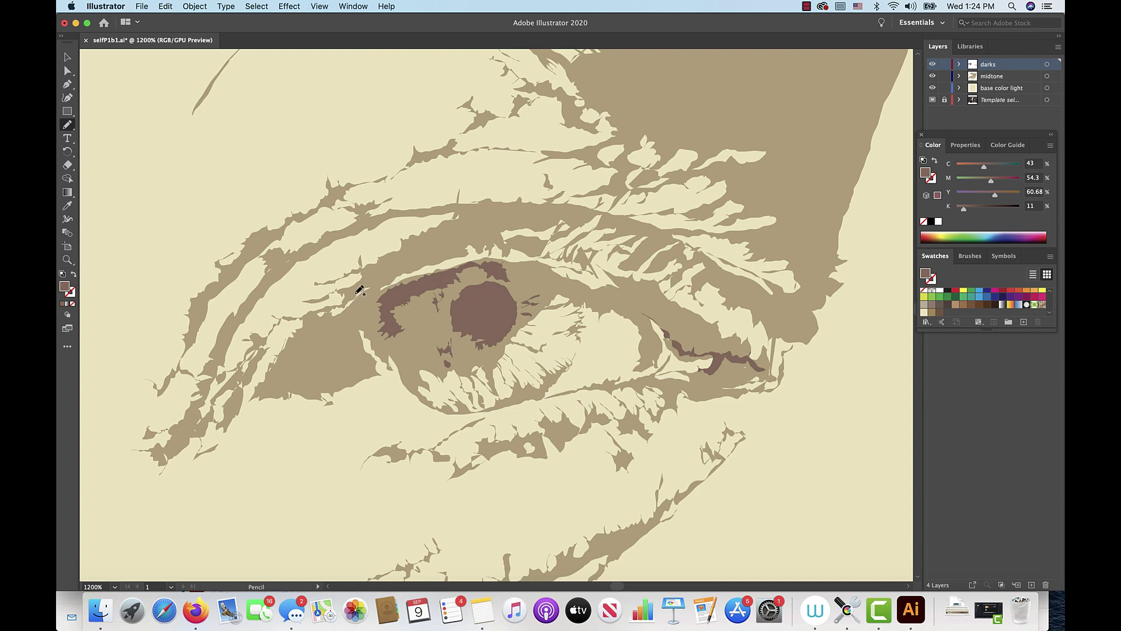
- Switch to Outline view and hide the midtone and base color light layers
left_click(319, 7)
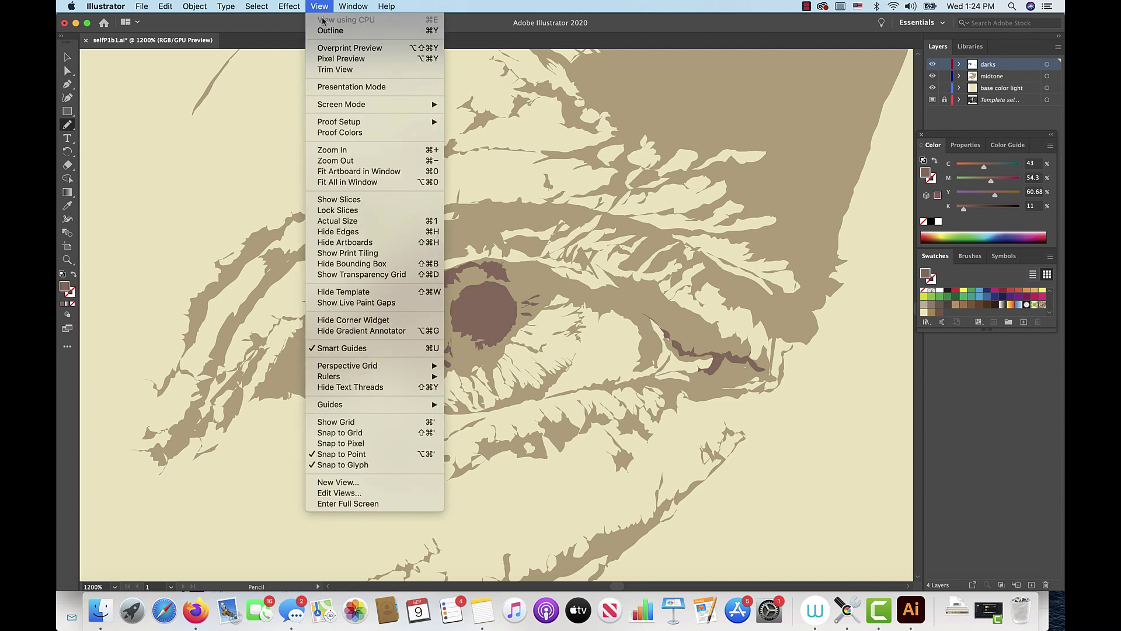
left_click(325, 30)
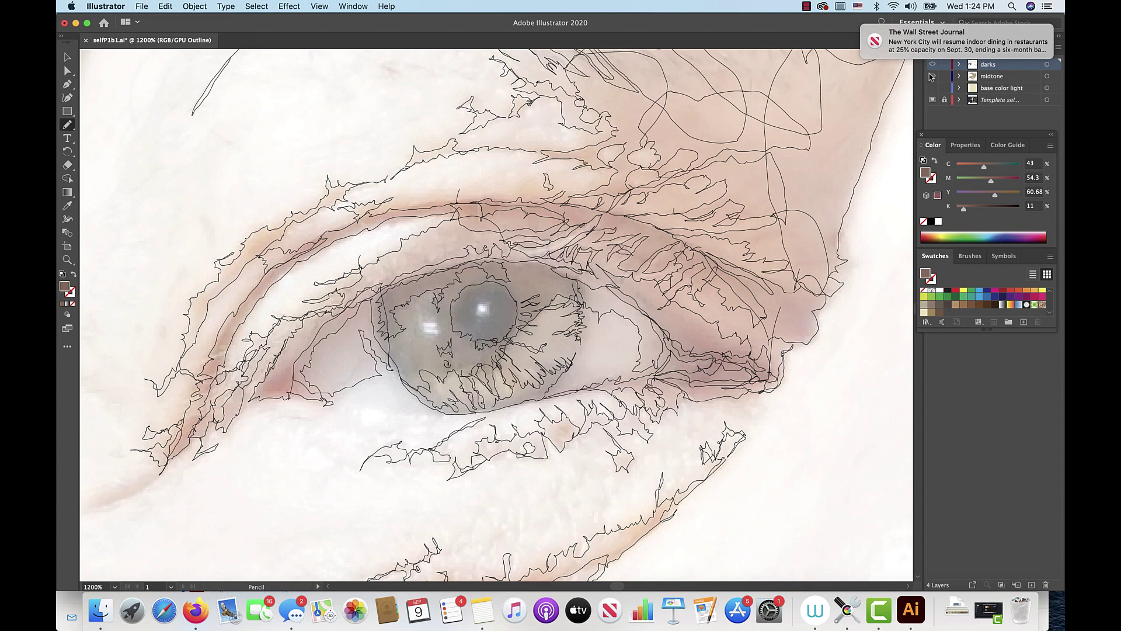
left_click(933, 77)
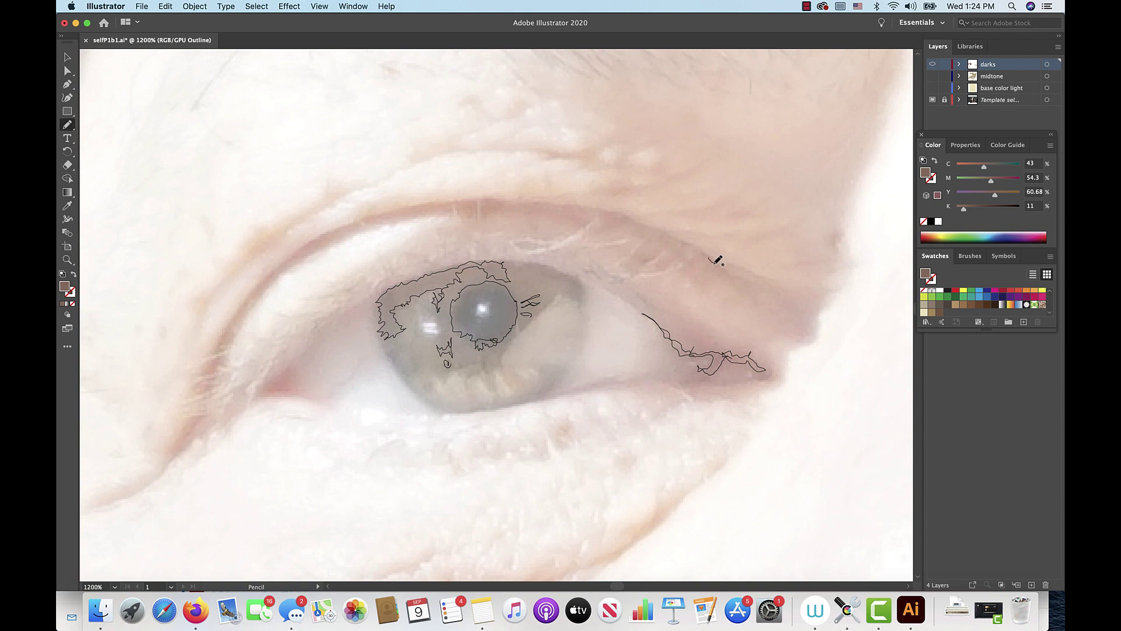
- Trace dark accents along the upper lid crease and the lower iris edge, and show both hidden layers again in Preview
mouse_move(714, 262)
left_mouse_down()
mouse_move(724, 270)
mouse_move(675, 237)
mouse_move(712, 260)
left_mouse_up()
mouse_move(631, 225)
left_mouse_down()
mouse_move(597, 231)
mouse_move(624, 217)
mouse_move(598, 212)
mouse_move(637, 222)
left_mouse_up()
mouse_move(498, 204)
left_mouse_down()
mouse_move(466, 206)
mouse_move(496, 202)
left_mouse_up()
mouse_move(182, 436)
left_mouse_down()
mouse_move(202, 411)
mouse_move(189, 431)
left_mouse_up()
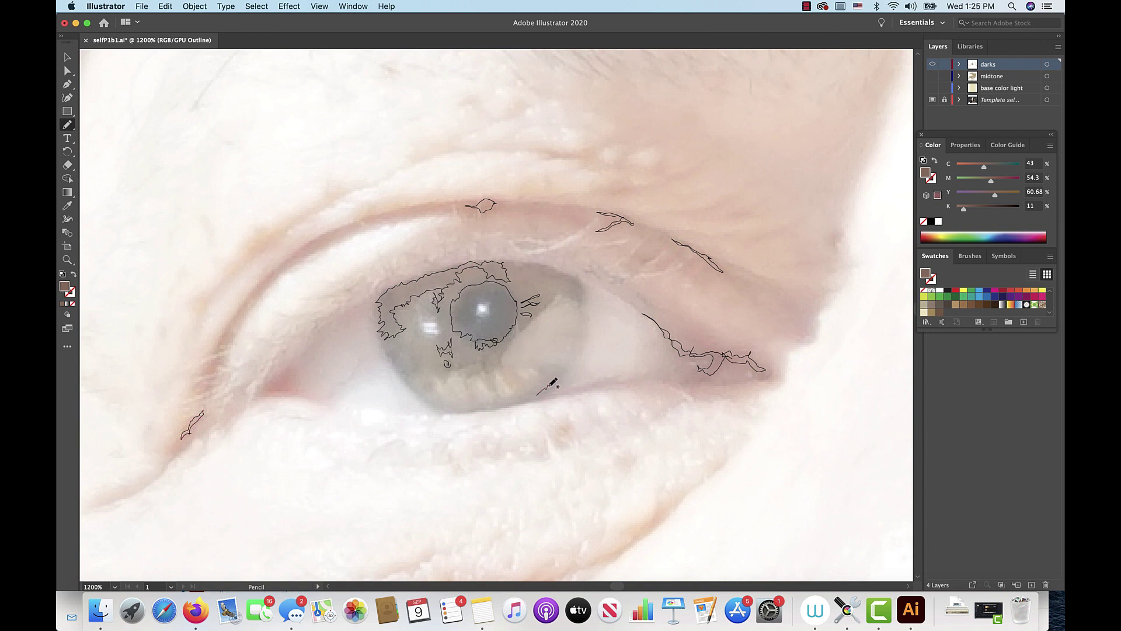
mouse_move(550, 386)
left_mouse_down()
mouse_move(557, 370)
mouse_move(538, 363)
mouse_move(543, 375)
mouse_move(520, 398)
mouse_move(462, 412)
mouse_move(532, 400)
left_mouse_up()
left_click_drag(933, 76, 933, 87)
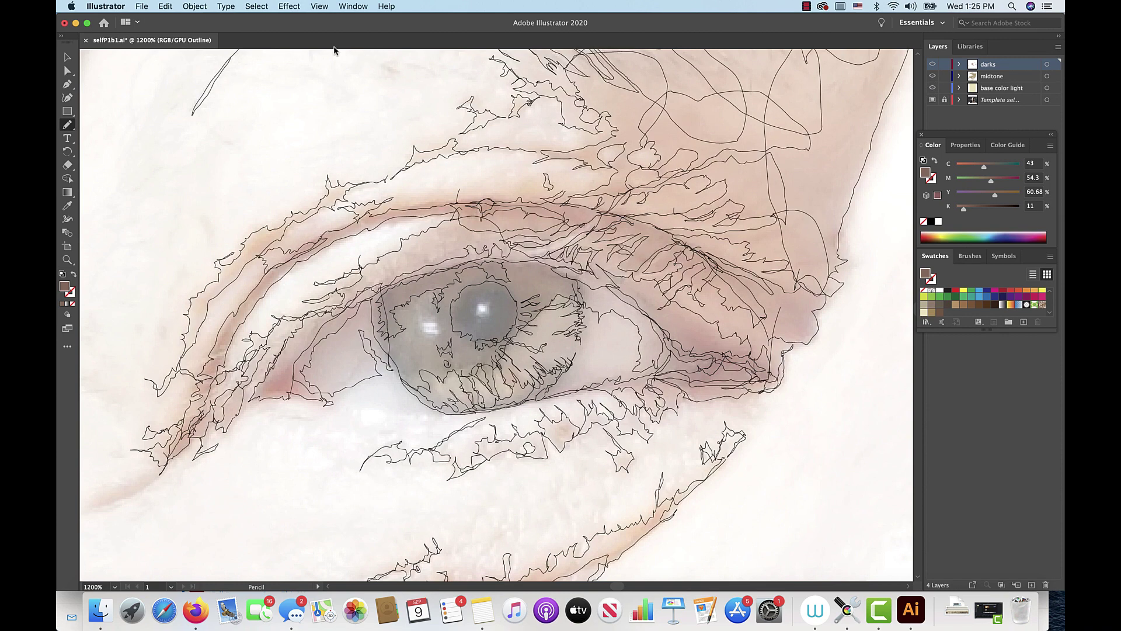
left_click(319, 7)
left_click(320, 32)
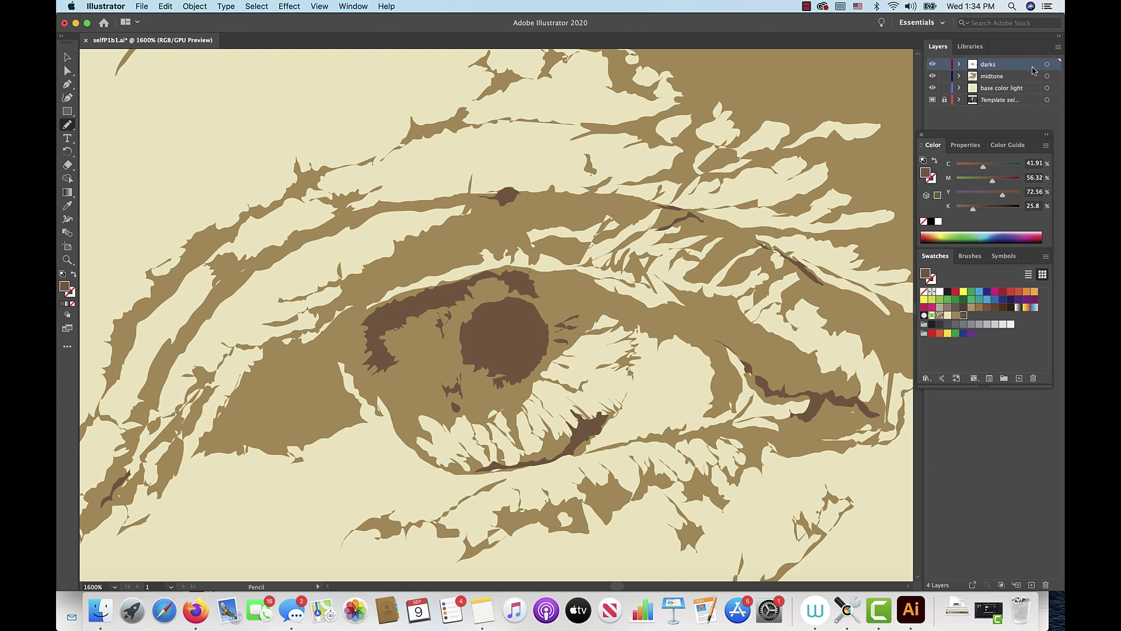
- Create a new layer named "base color 2" above the darks layer
left_click(1058, 48)
left_click(1011, 48)
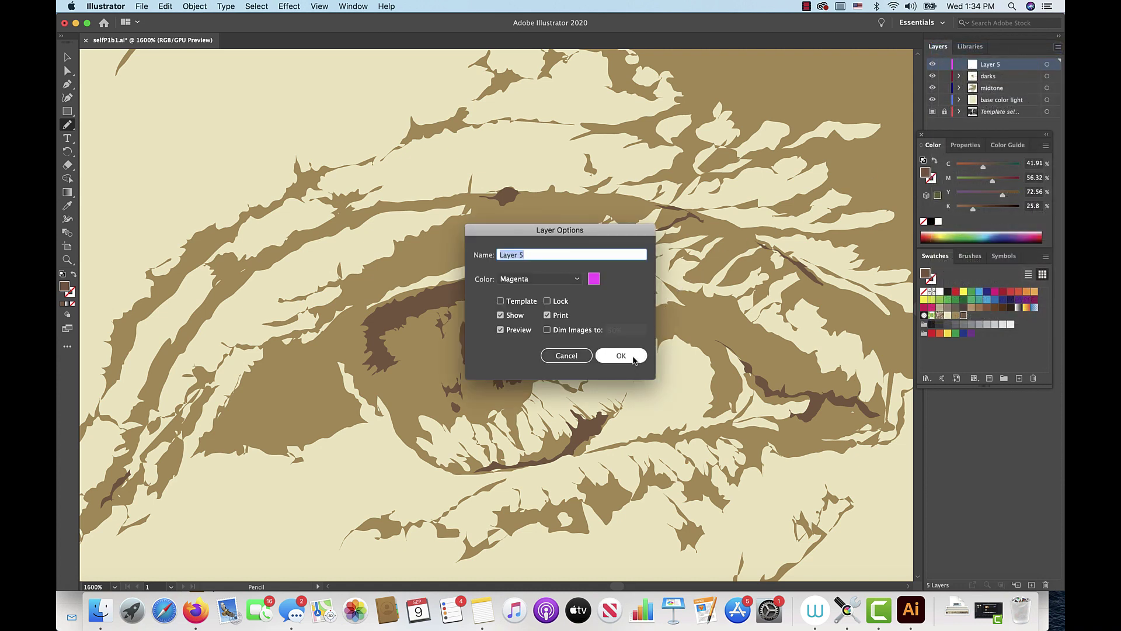
type("base colo")
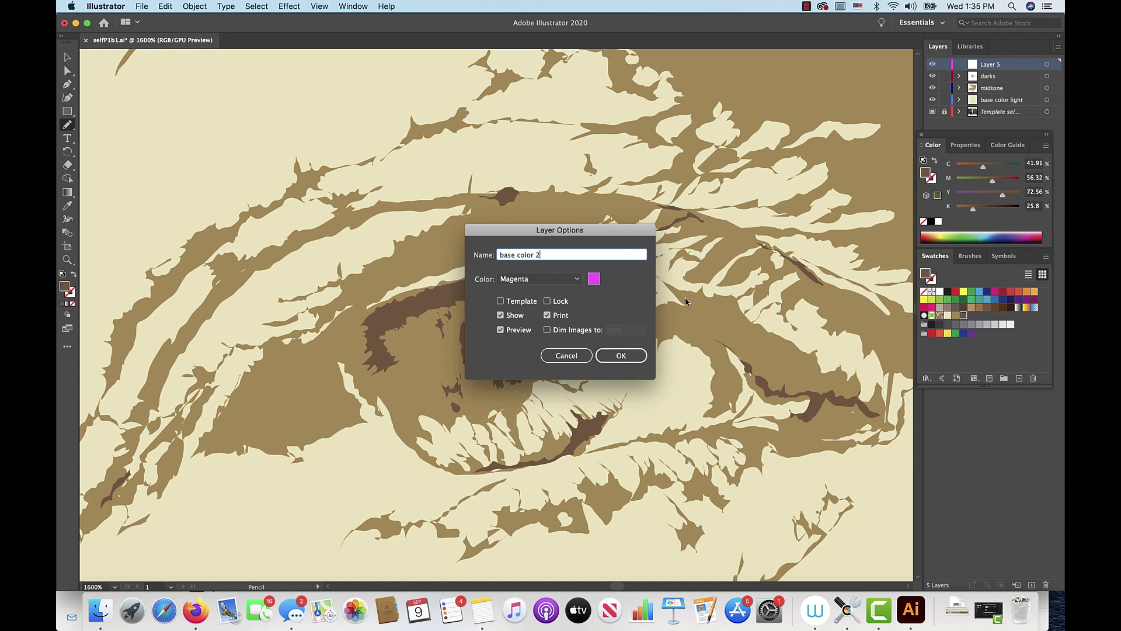
left_click(619, 357)
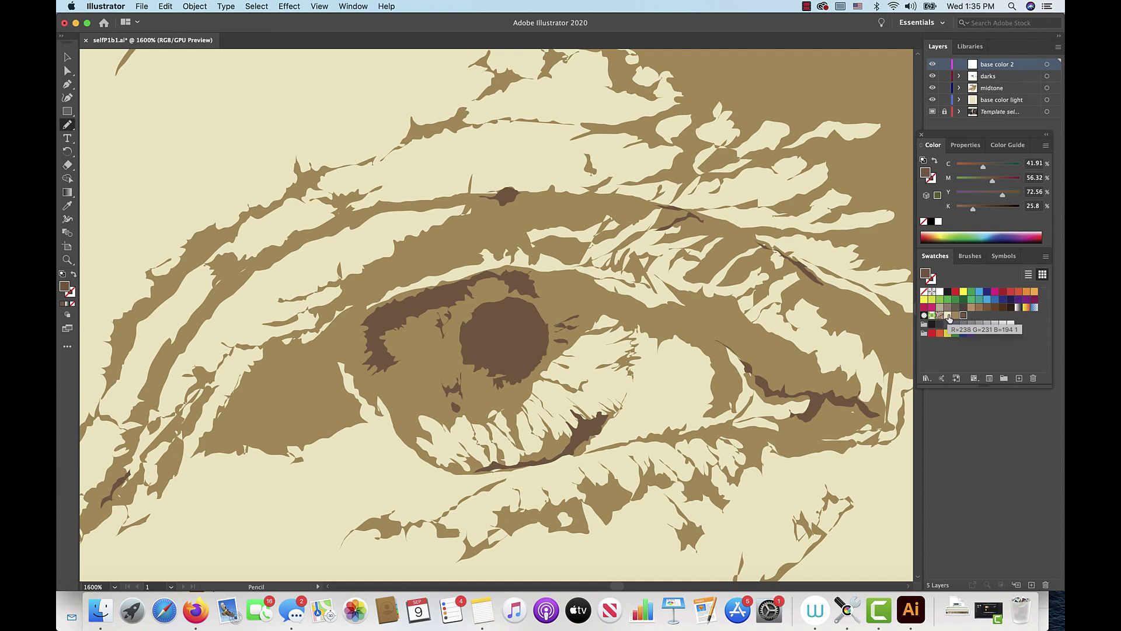
- With the cream swatch R=238 G=231 B=194 as fill, trace the light reflections in the pupil and iris in Outline view, and return to Preview
left_click(948, 316)
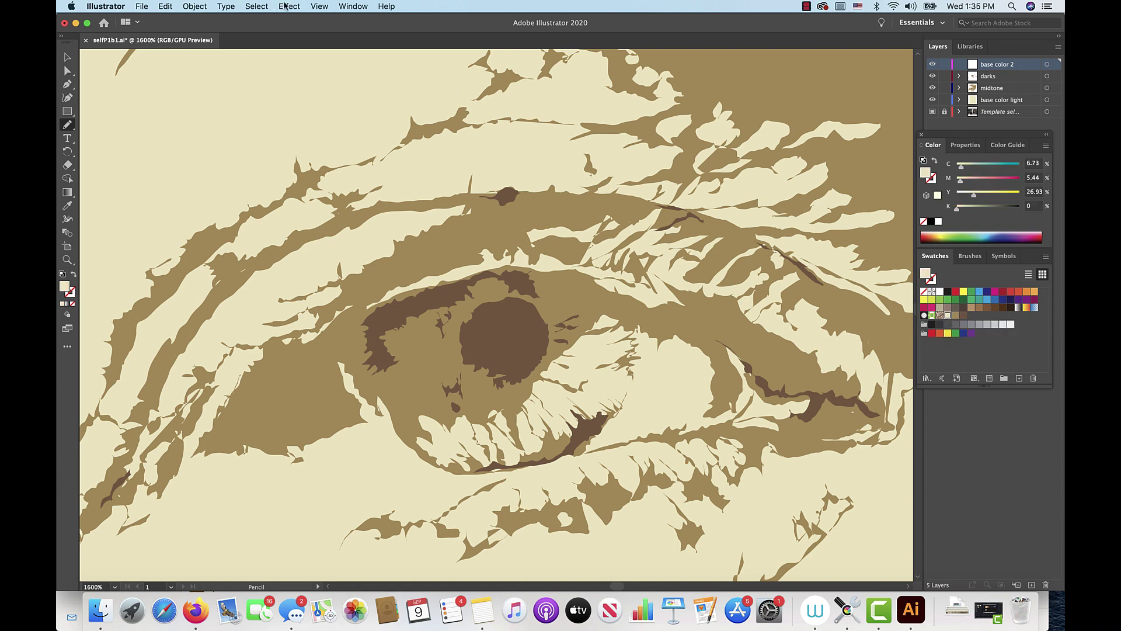
left_click(320, 6)
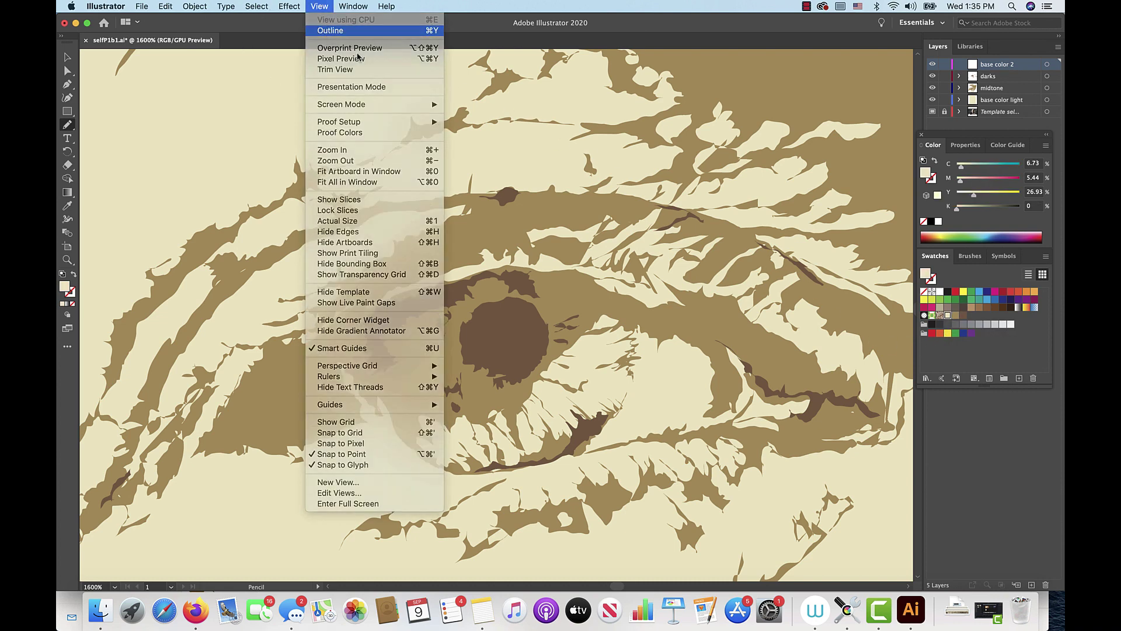
left_click(344, 30)
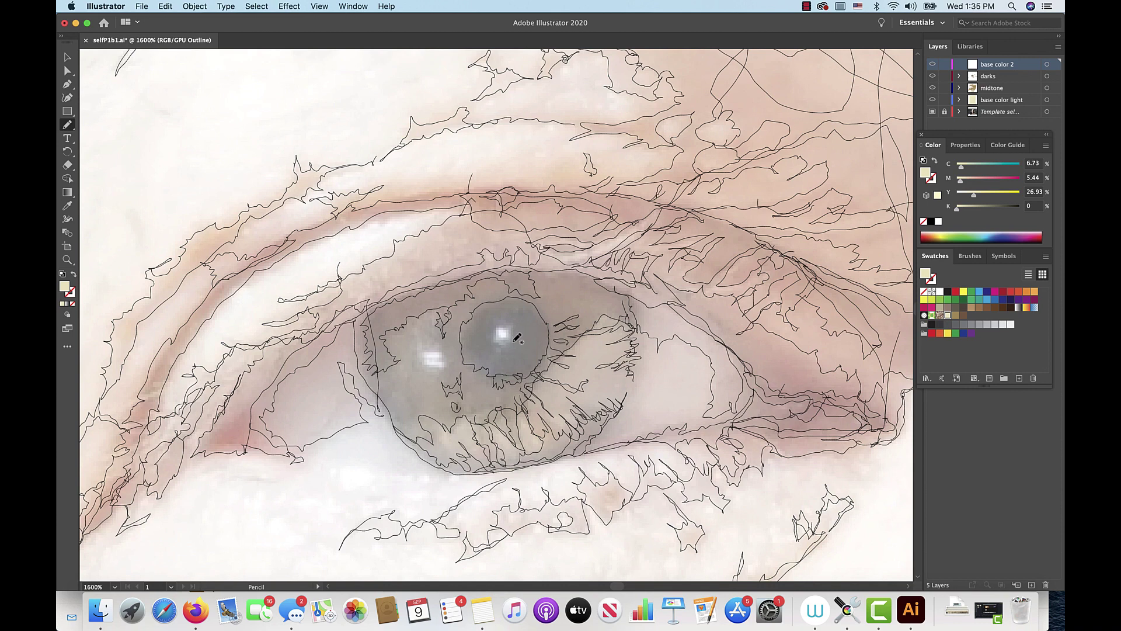
mouse_move(511, 338)
left_mouse_down()
mouse_move(517, 321)
mouse_move(496, 321)
mouse_move(491, 343)
mouse_move(509, 337)
left_mouse_up()
mouse_move(444, 357)
left_mouse_down()
mouse_move(419, 352)
mouse_move(440, 350)
mouse_move(422, 358)
mouse_move(448, 365)
mouse_move(443, 358)
left_mouse_up()
left_click(319, 6)
left_click(322, 31)
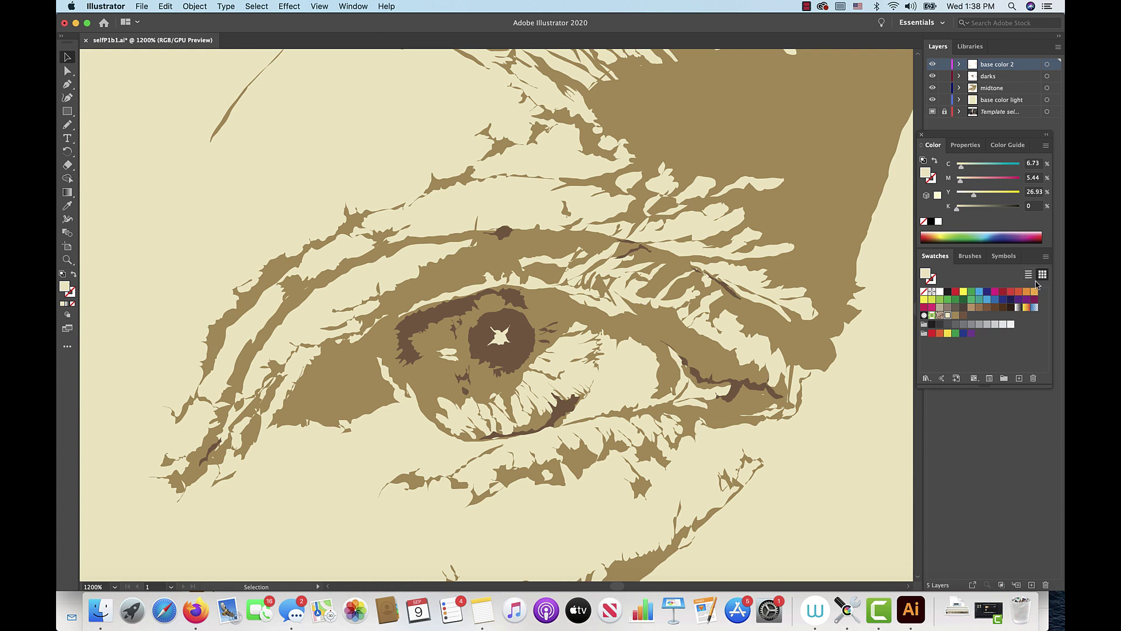
left_click(1046, 257)
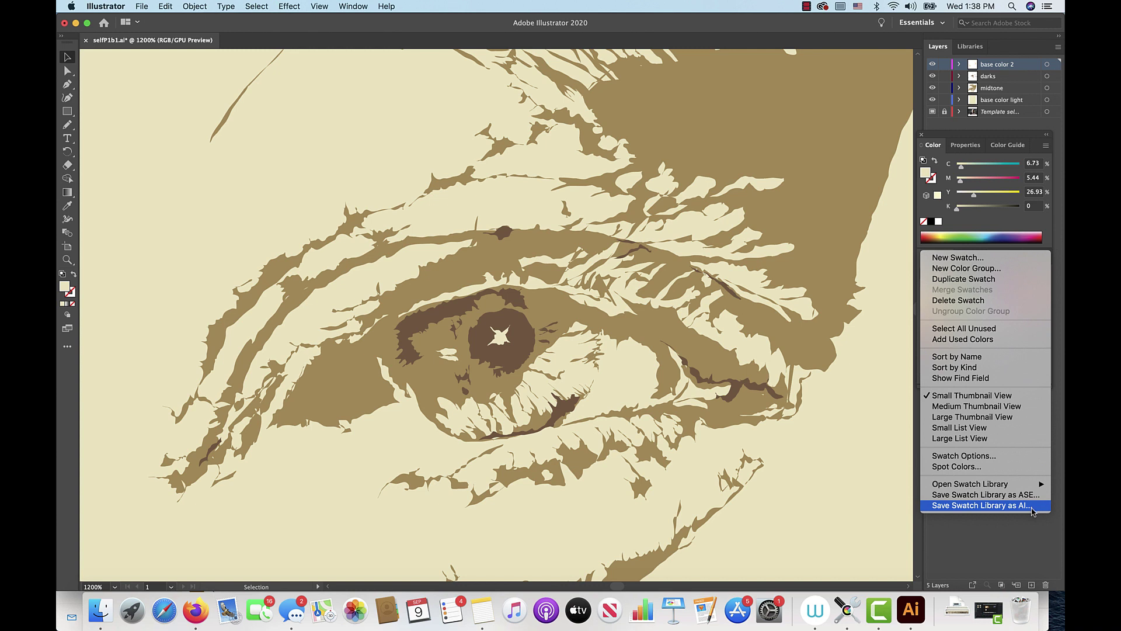
left_click(1032, 528)
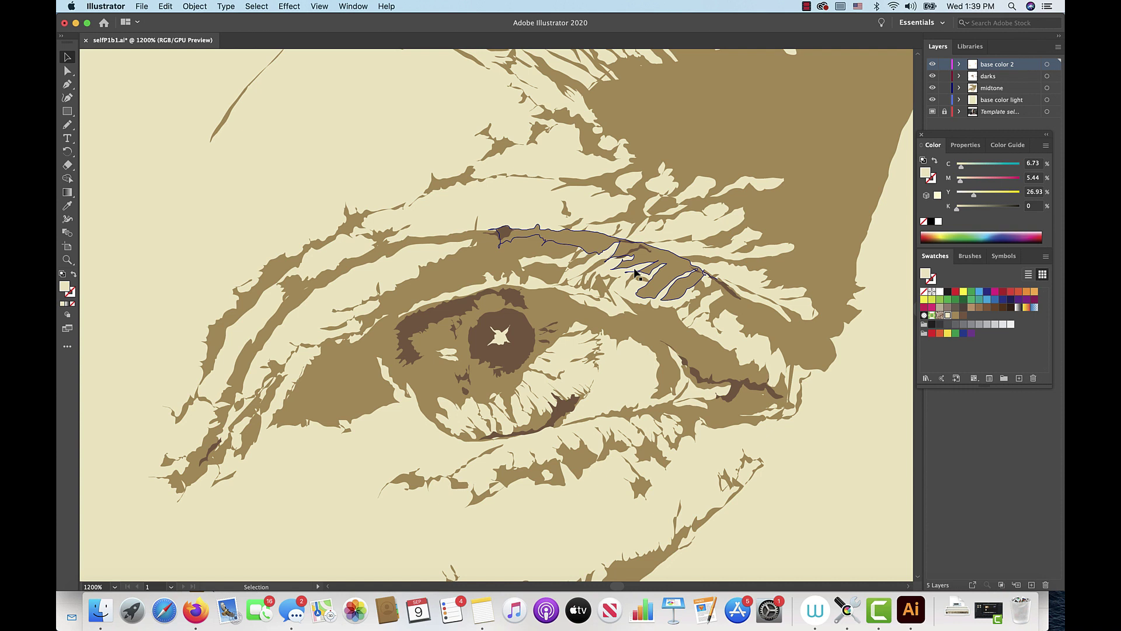
- Apply a Feather effect with a small radius to the star-shaped highlight in the pupil
left_click(501, 345)
left_click(286, 7)
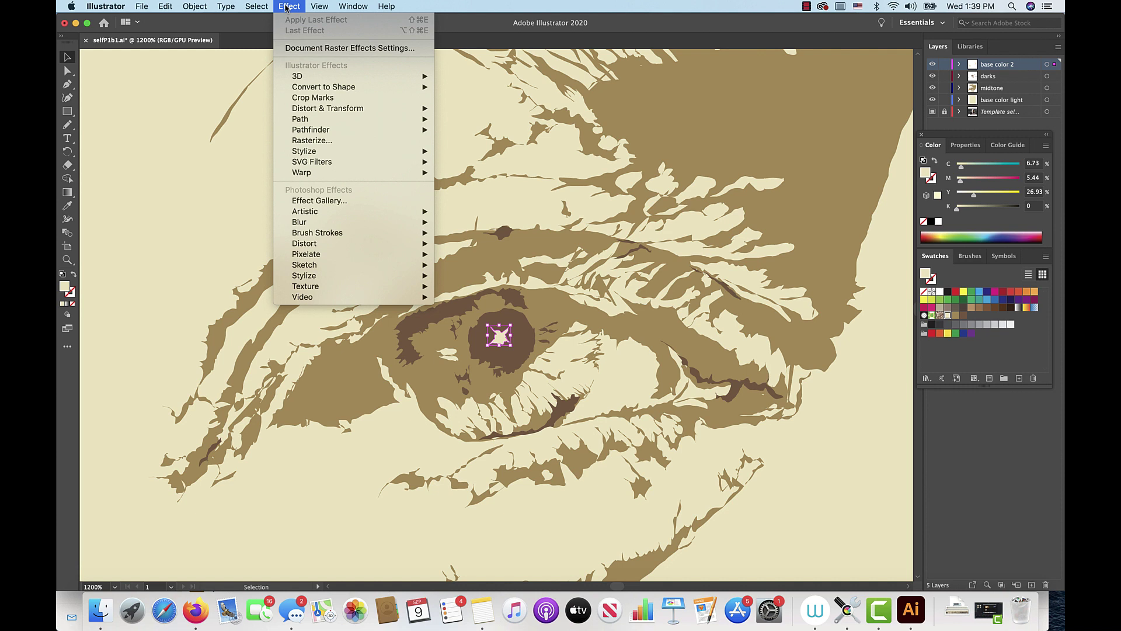
mouse_move(304, 153)
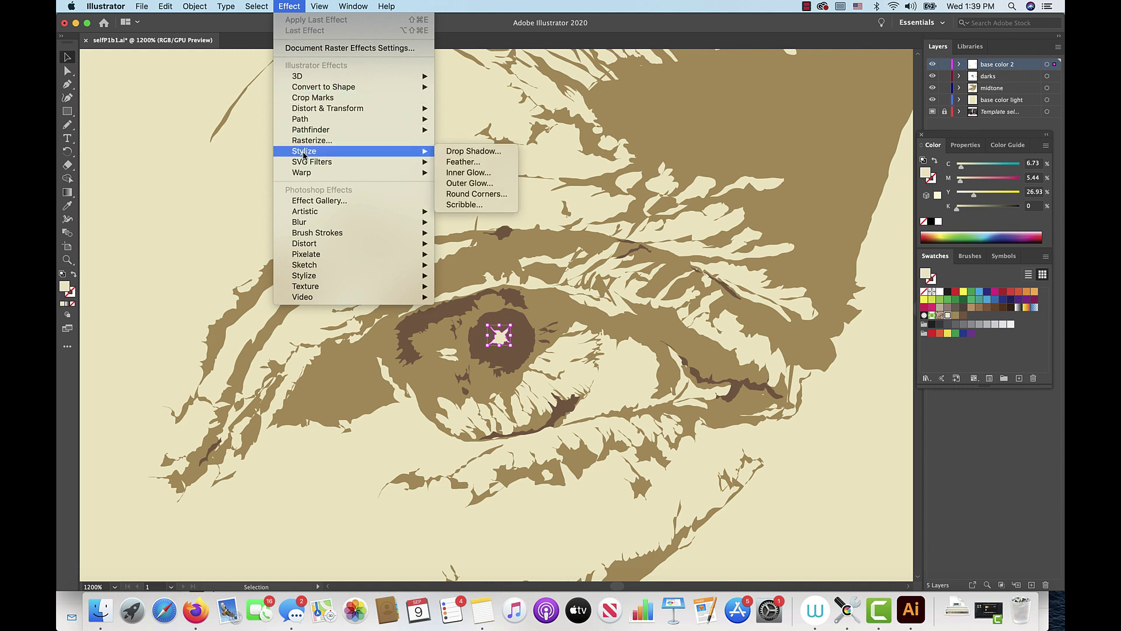
left_click(450, 162)
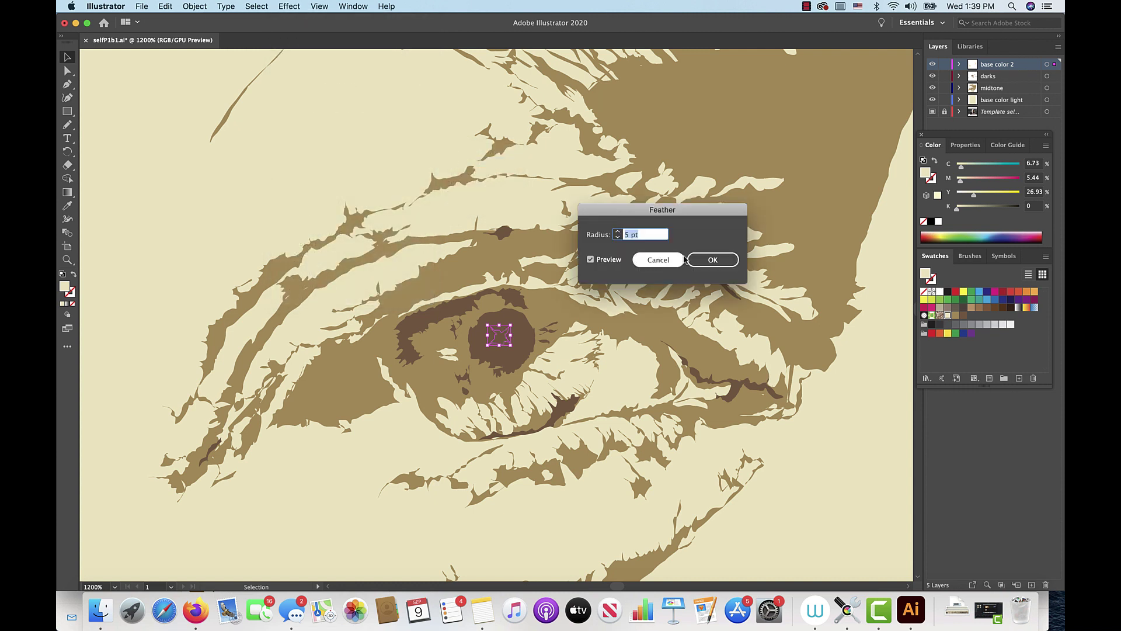
left_click(618, 237)
left_click(618, 237)
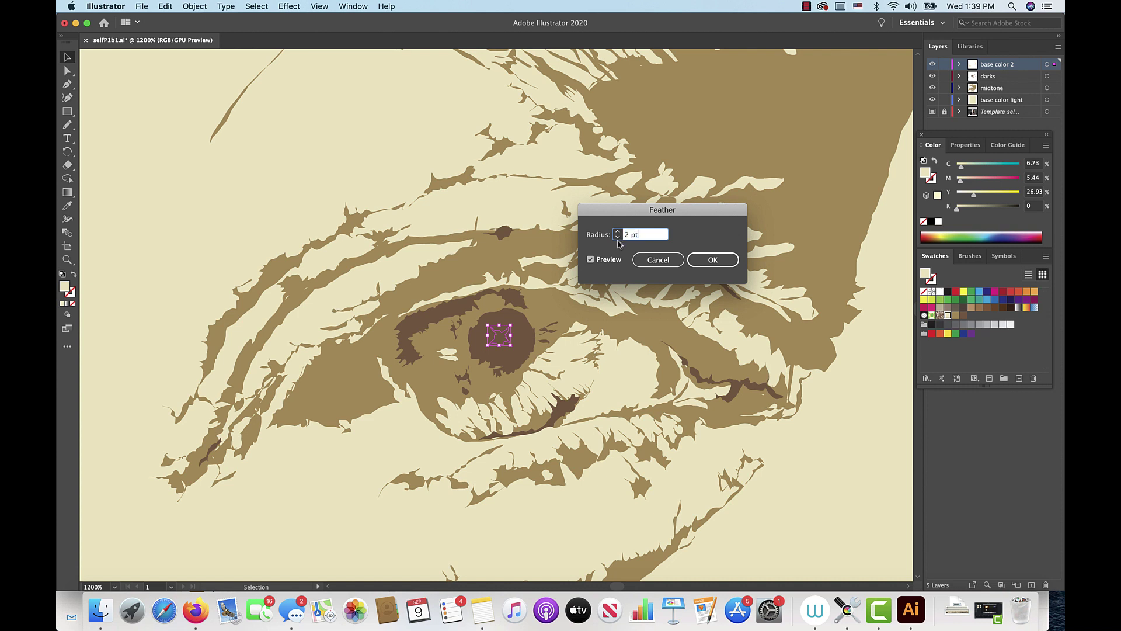
left_click(618, 237)
left_click(712, 254)
left_click_drag(712, 254, 707, 247)
left_click(714, 261)
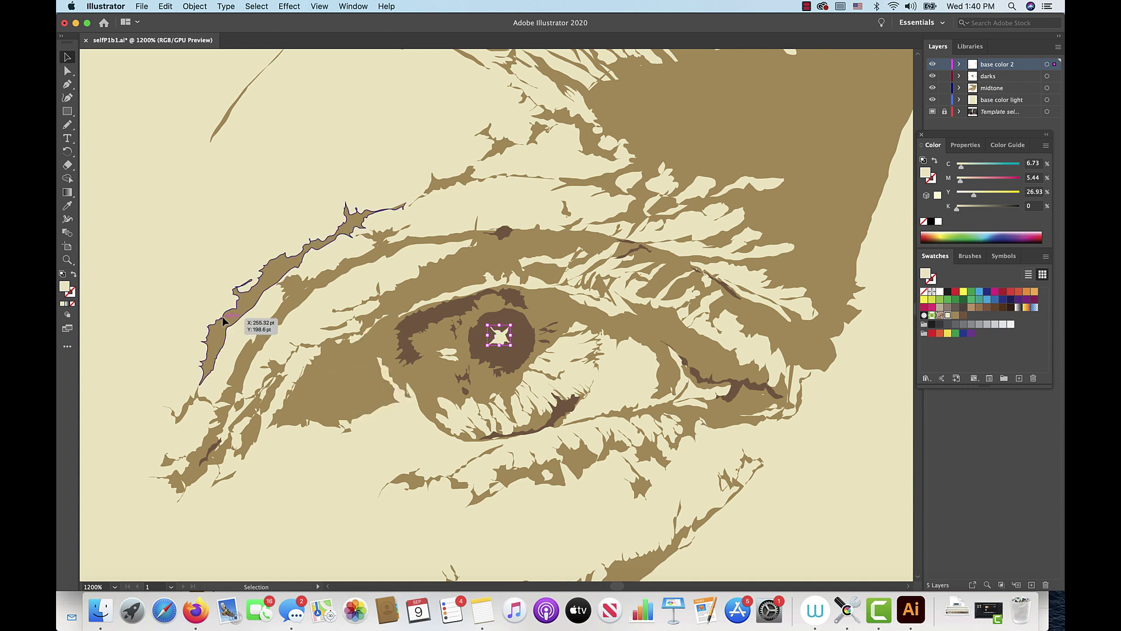
- Select the long midtone shape along the outer crease above the eye and save the changes to selfP1b1.ai
left_click(255, 335)
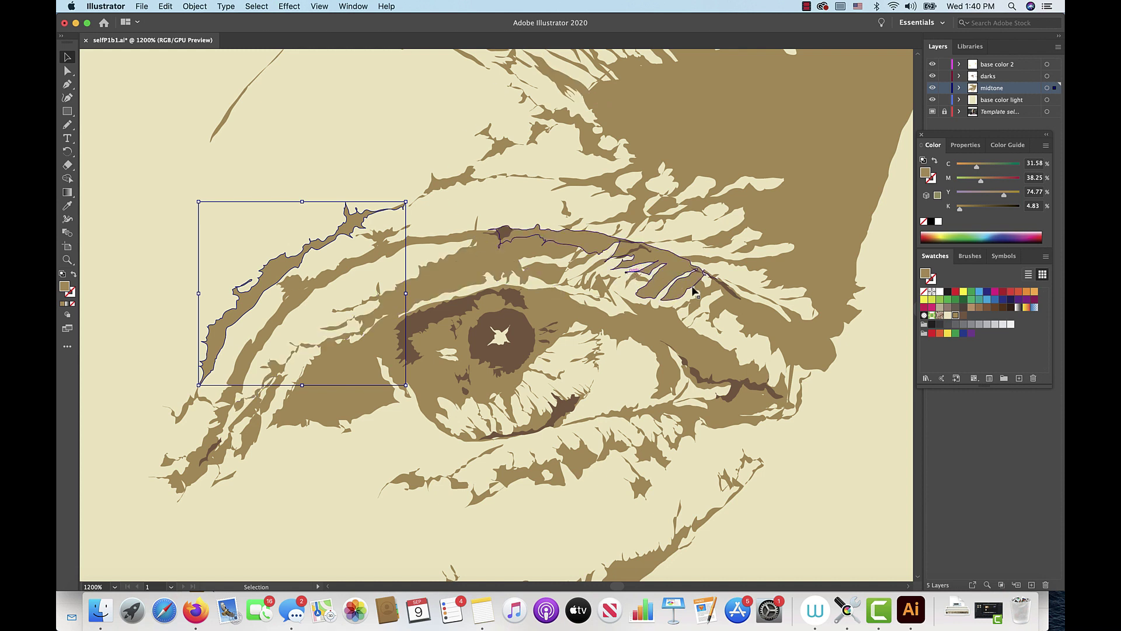
left_click(142, 6)
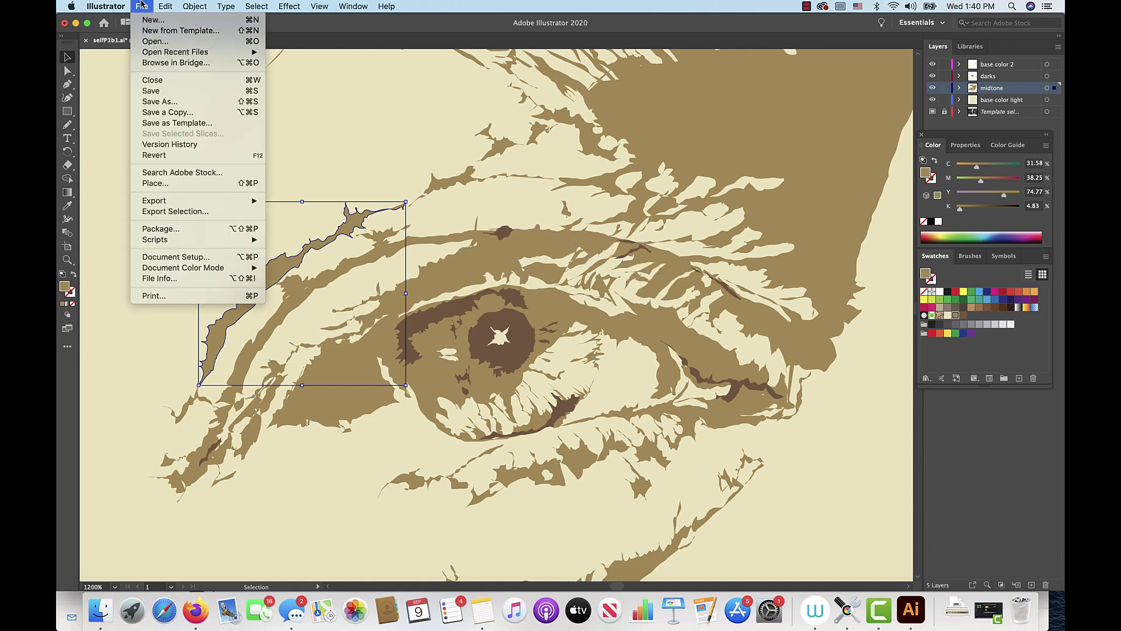
left_click(163, 92)
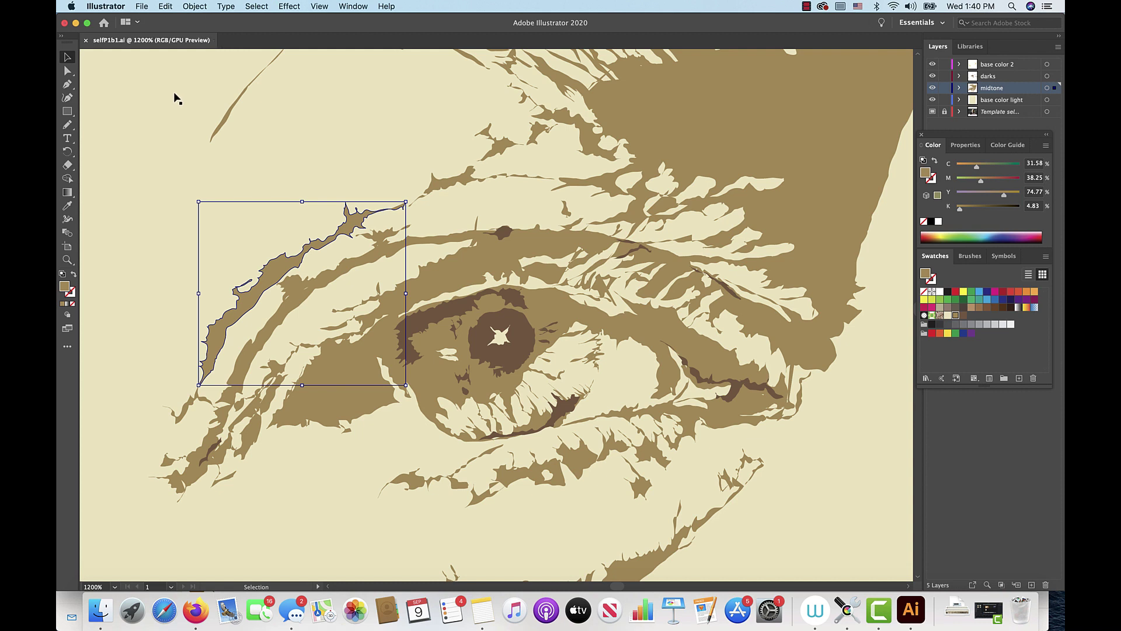
- Save the document on the computer under the name selfP1b1.pdf in the 360p1b1 folder, using the Adobe PDF format
left_click(142, 6)
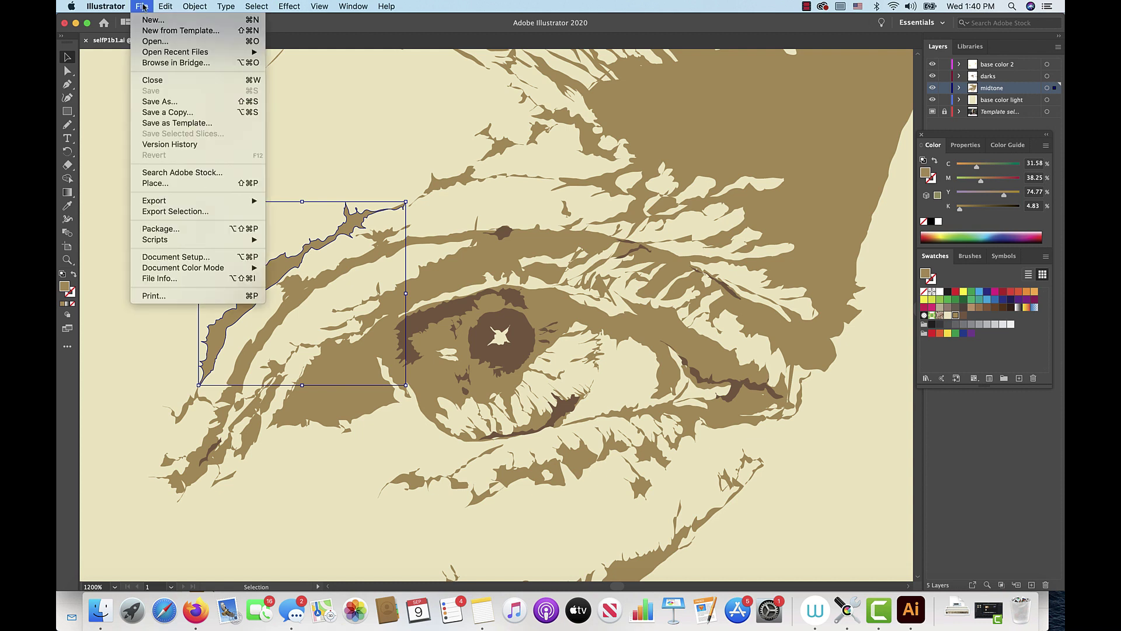
left_click(162, 102)
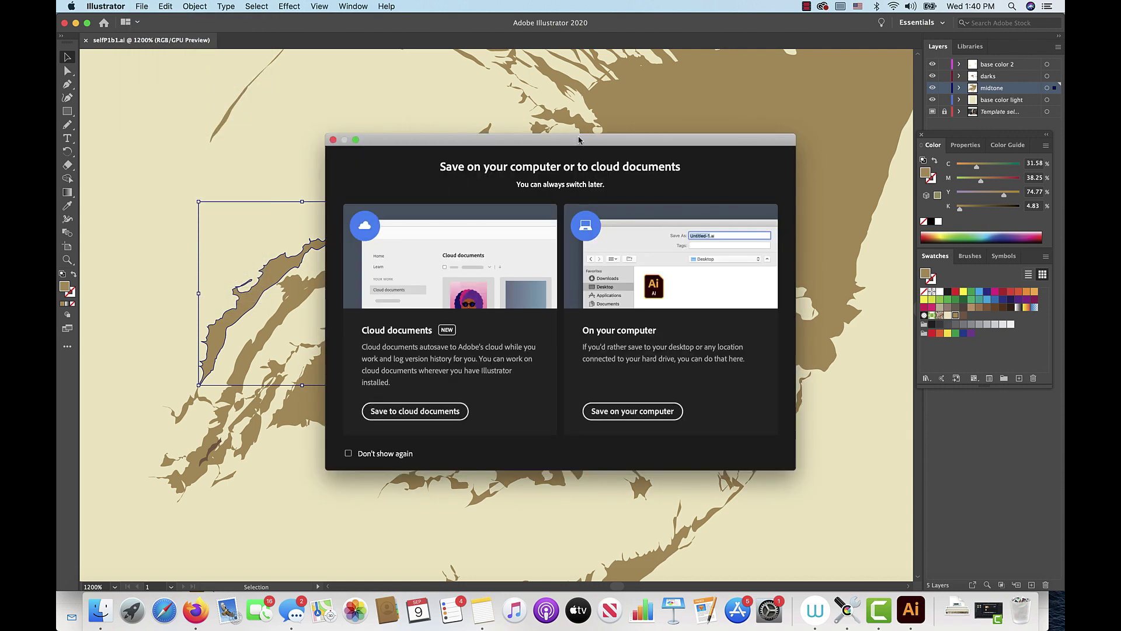
left_click_drag(580, 140, 555, 59)
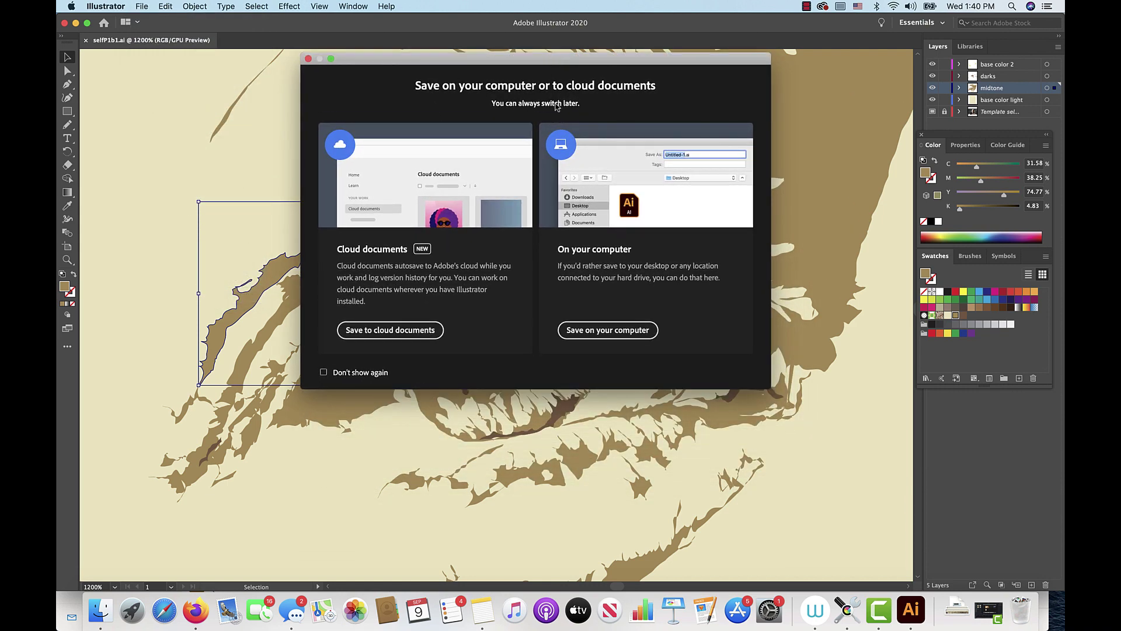
left_click(605, 330)
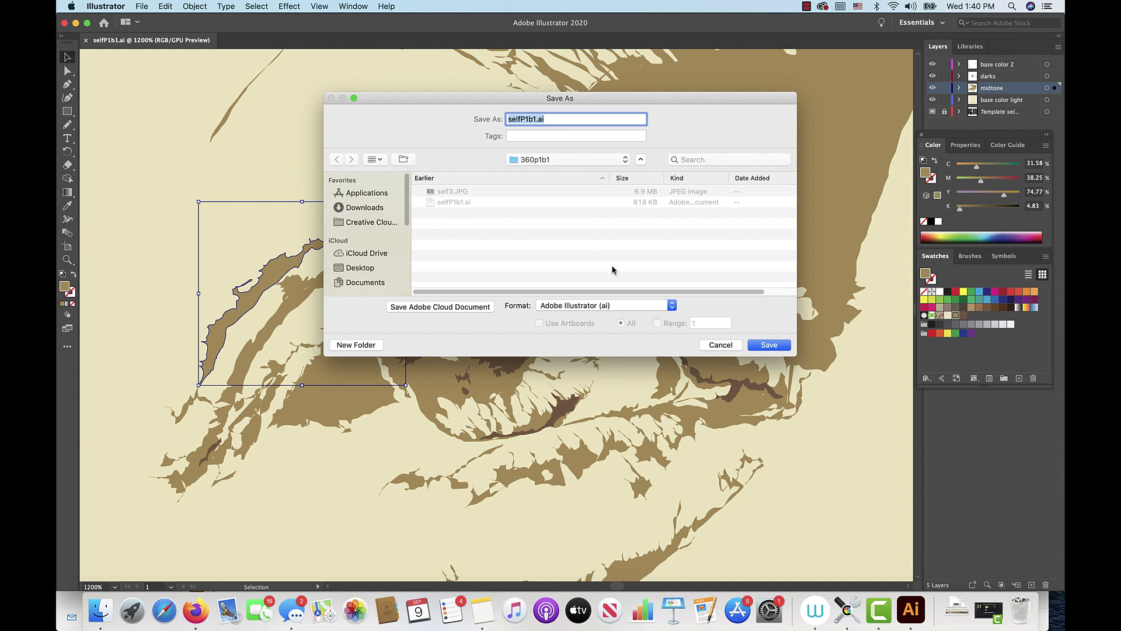
left_click(629, 305)
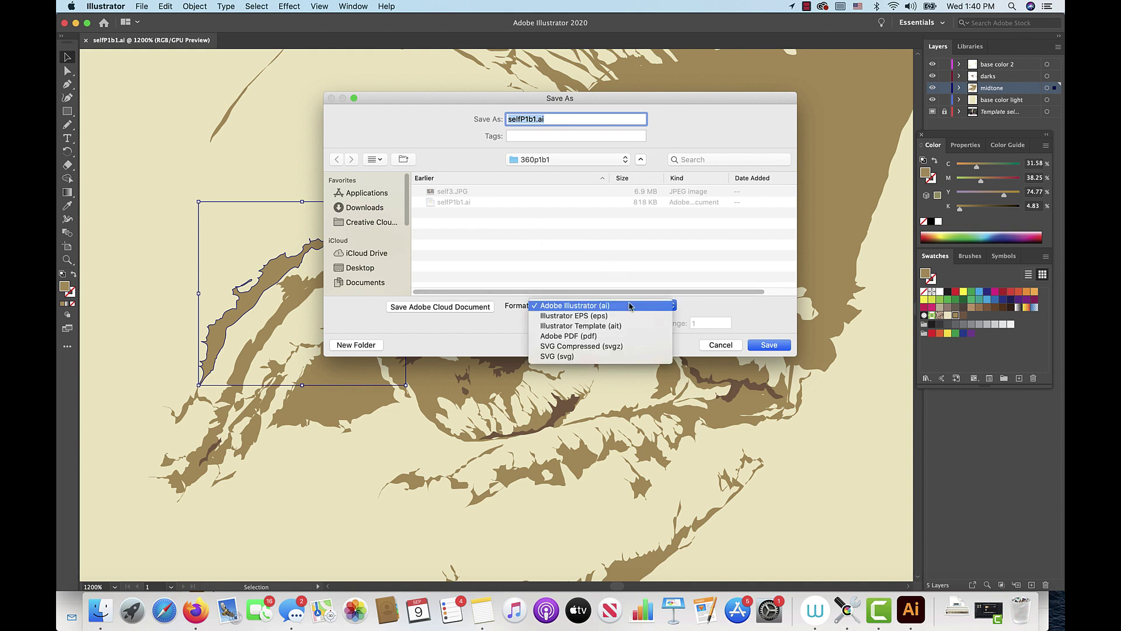
left_click(627, 336)
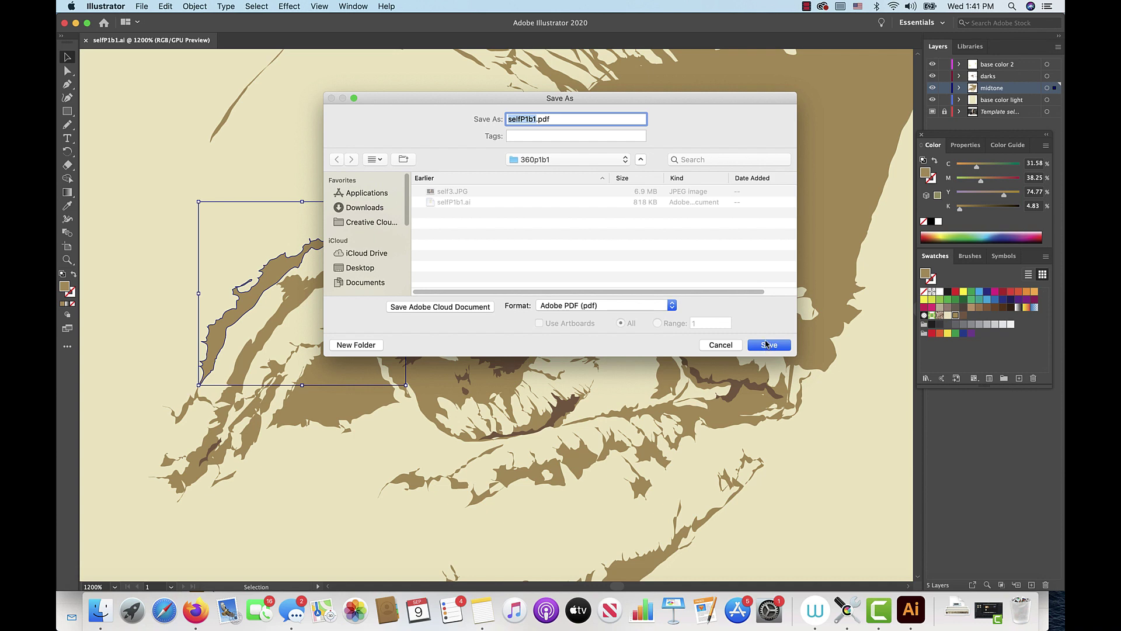
left_click(768, 345)
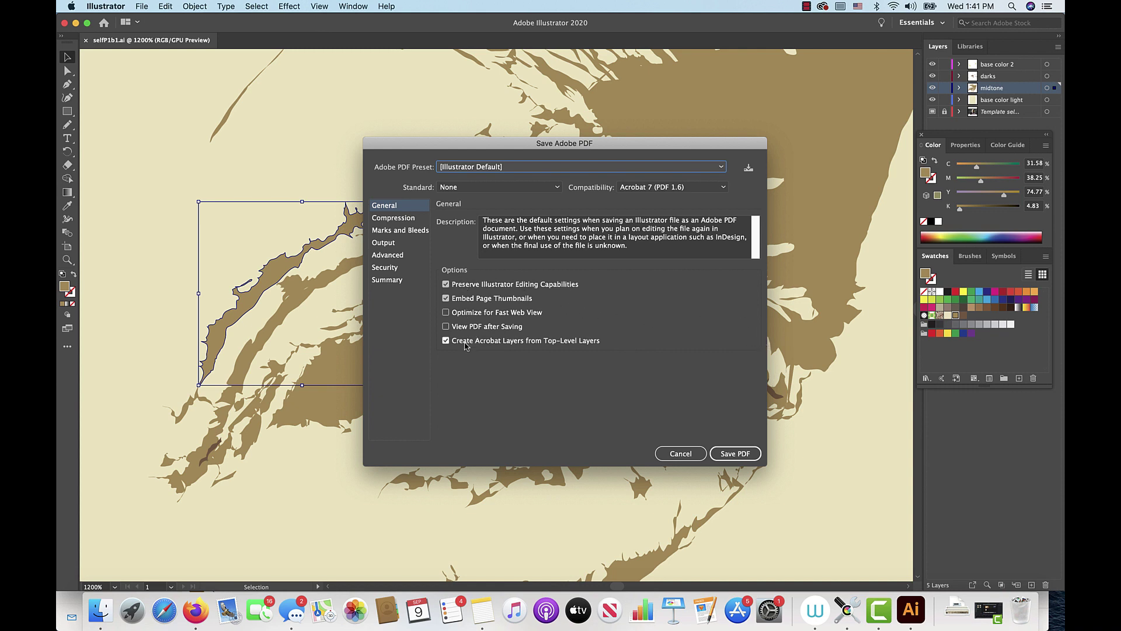
- Review the Compression and Output settings of the Illustrator Default preset, and save the PDF with them
left_click(389, 218)
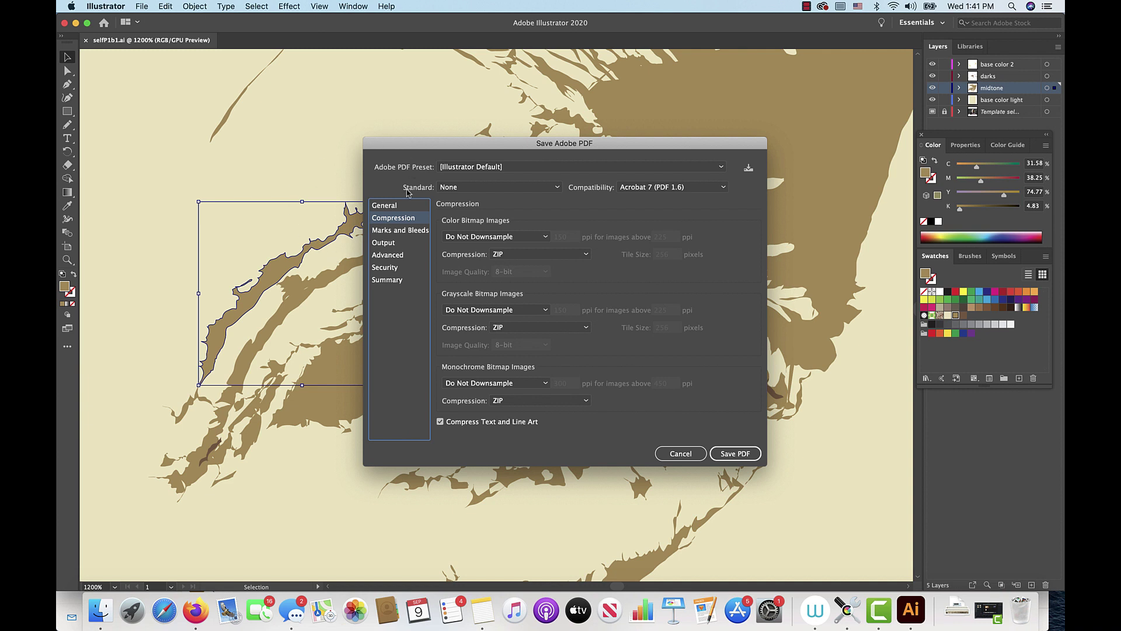
left_click(403, 244)
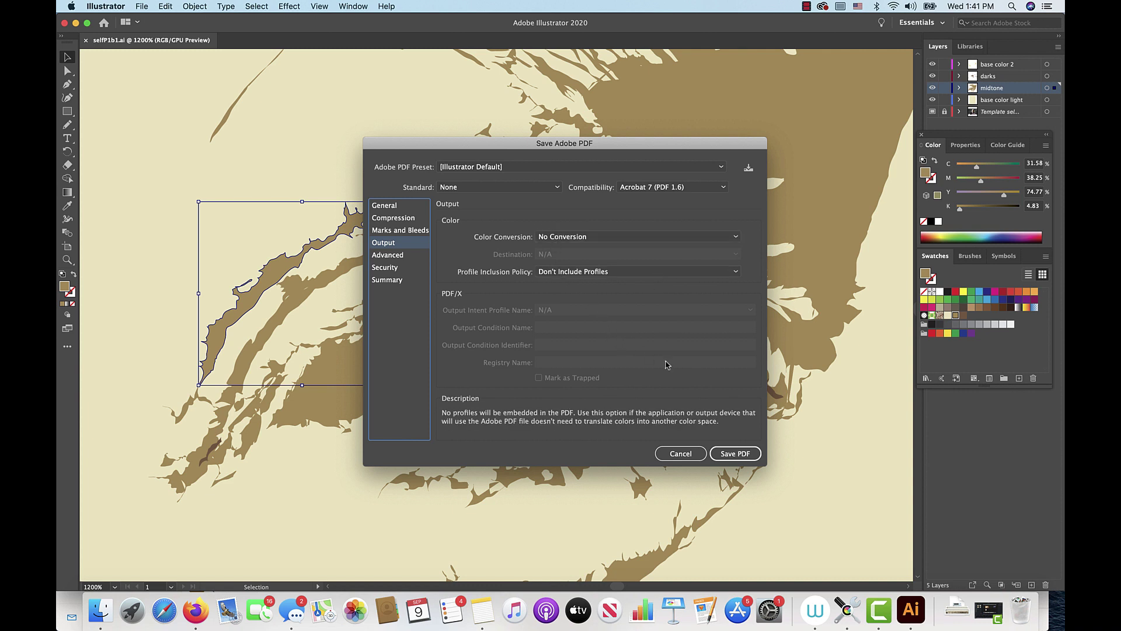
left_click(731, 455)
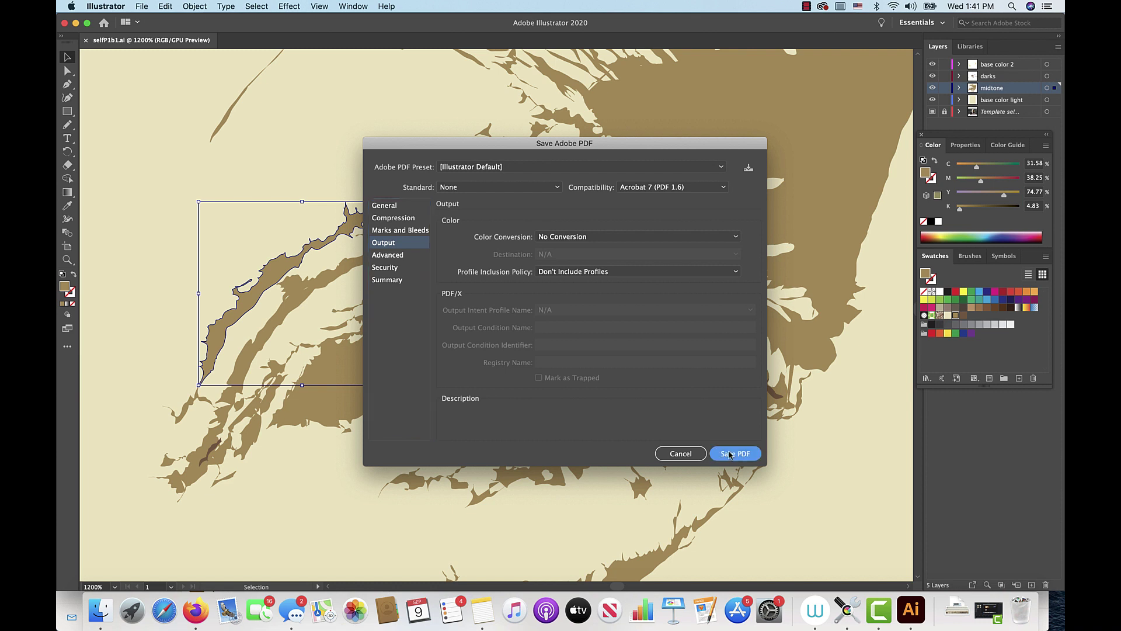